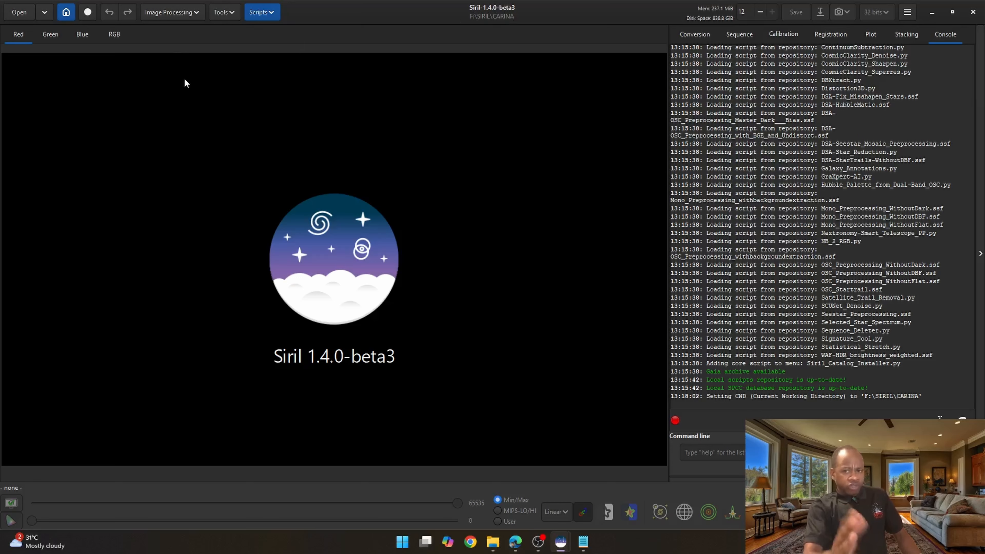
- Run the OSC_Preprocessing script on the CARINA working directory
{"action": "left_click", "coordinate": [65, 13]}
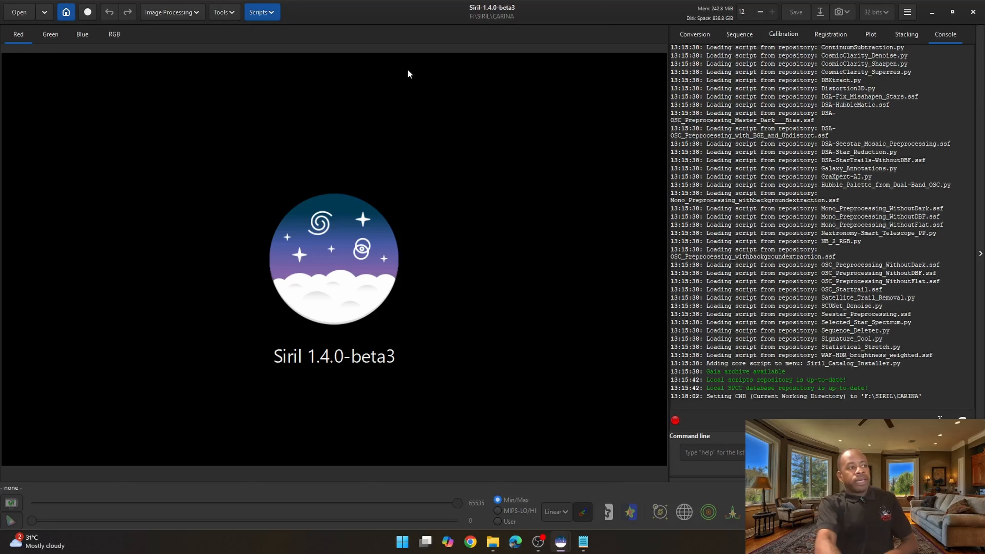
{"action": "left_click", "coordinate": [270, 15]}
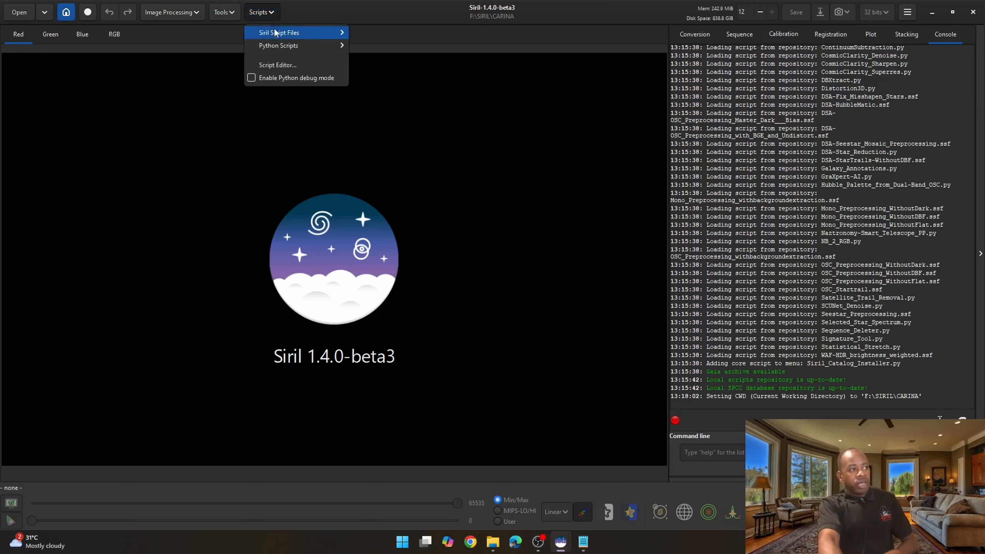
{"action": "mouse_move", "coordinate": [273, 32]}
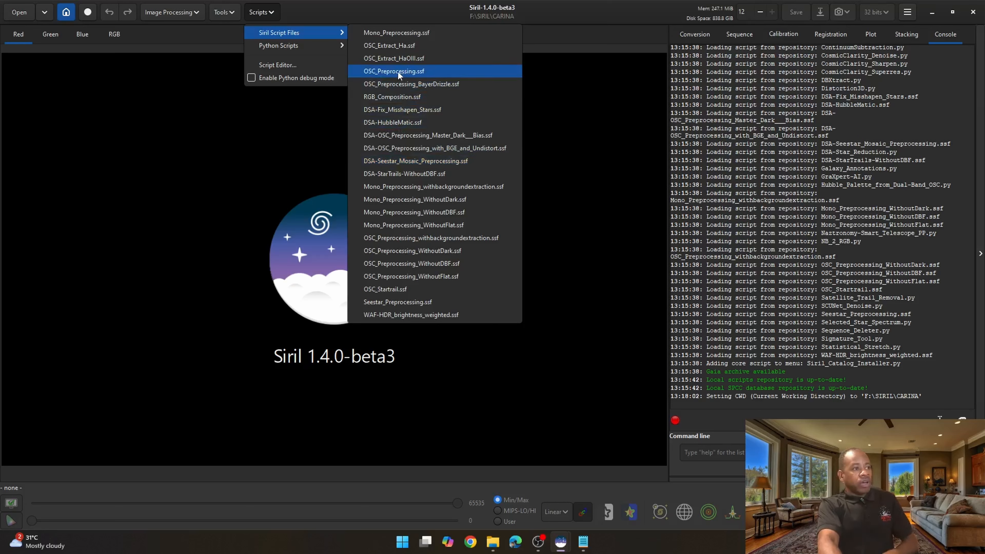
{"action": "left_click", "coordinate": [415, 72]}
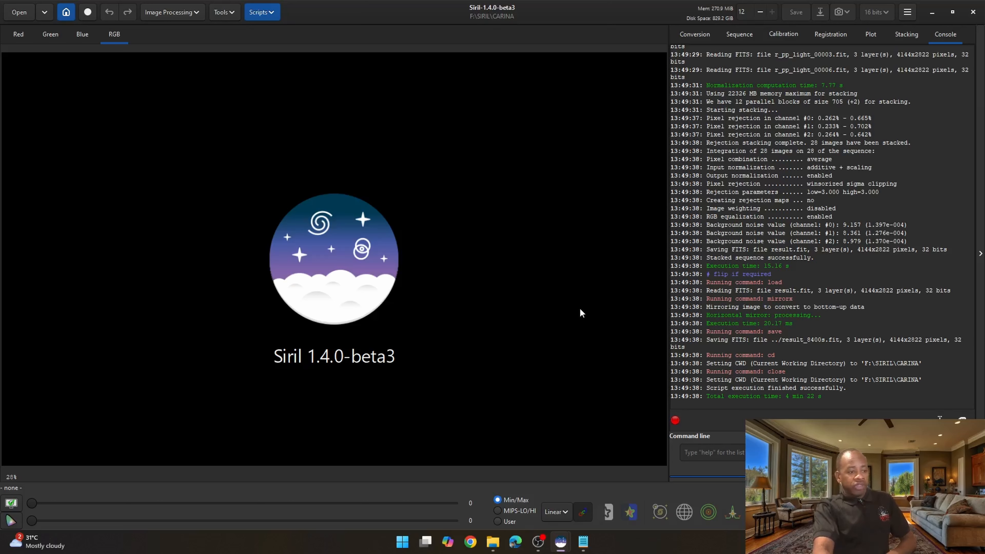
- Switch to File Explorer and review the folders and result file in the CARINA directory
{"action": "left_click", "coordinate": [493, 541]}
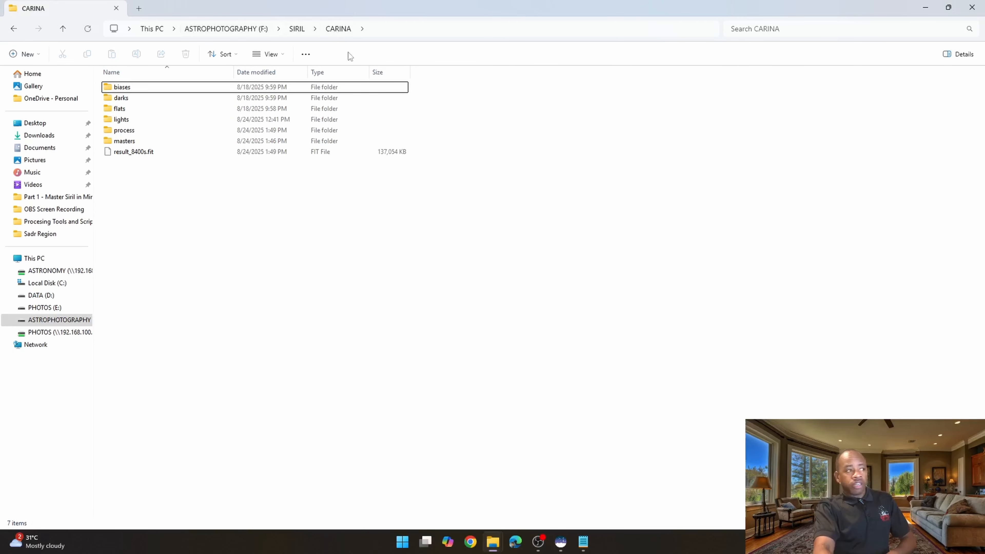
{"action": "left_click", "coordinate": [124, 88]}
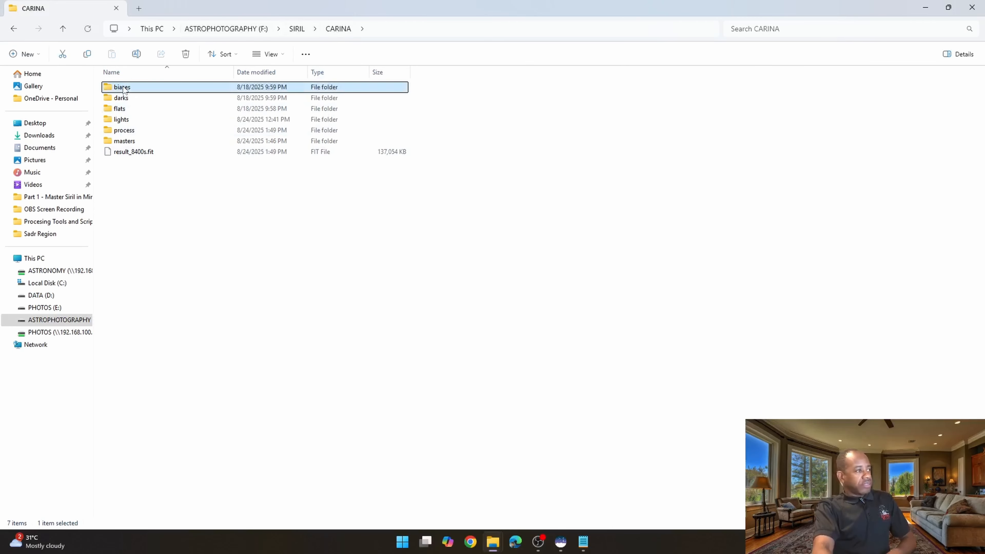
{"action": "left_click", "coordinate": [124, 98]}
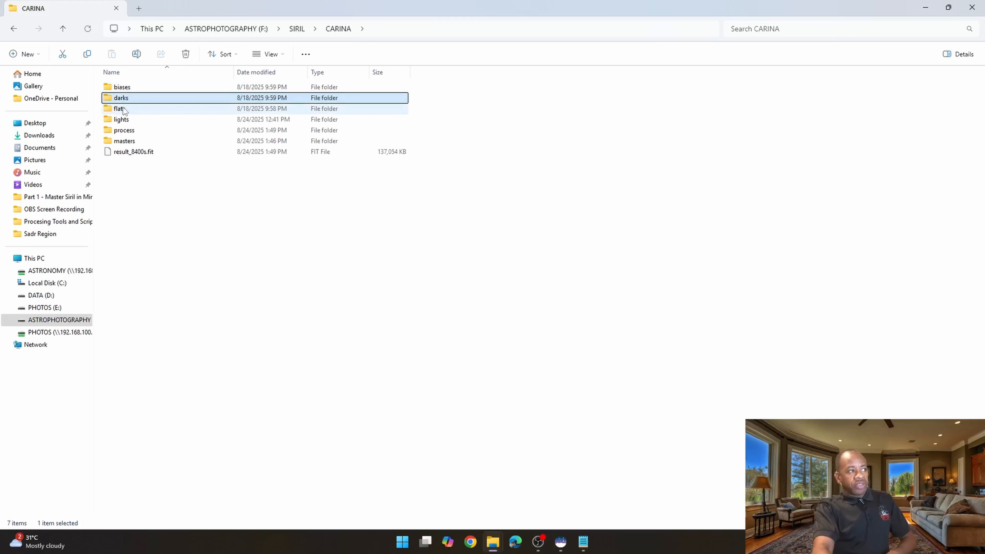
{"action": "left_click", "coordinate": [123, 109]}
{"action": "left_click", "coordinate": [125, 120]}
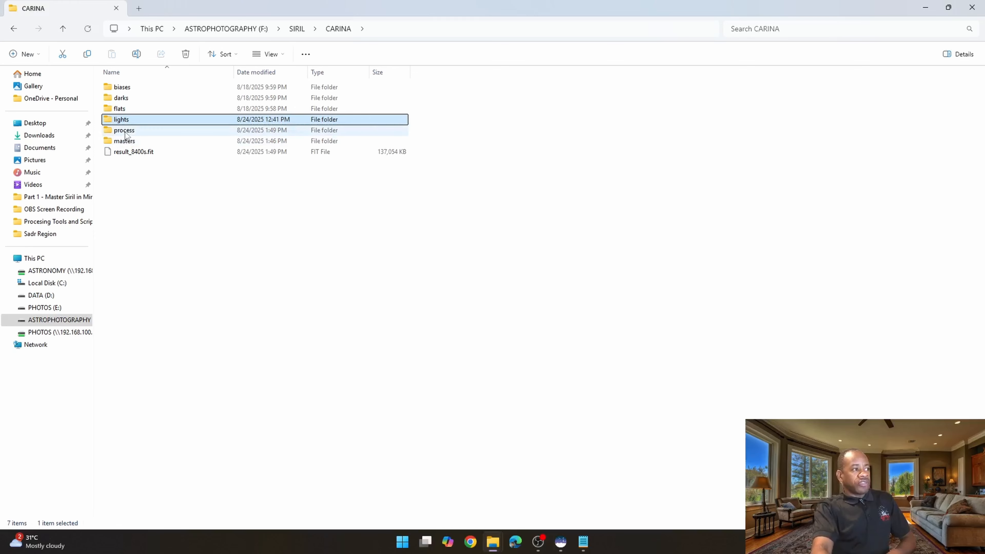
{"action": "left_click", "coordinate": [126, 132]}
{"action": "left_click", "coordinate": [131, 143]}
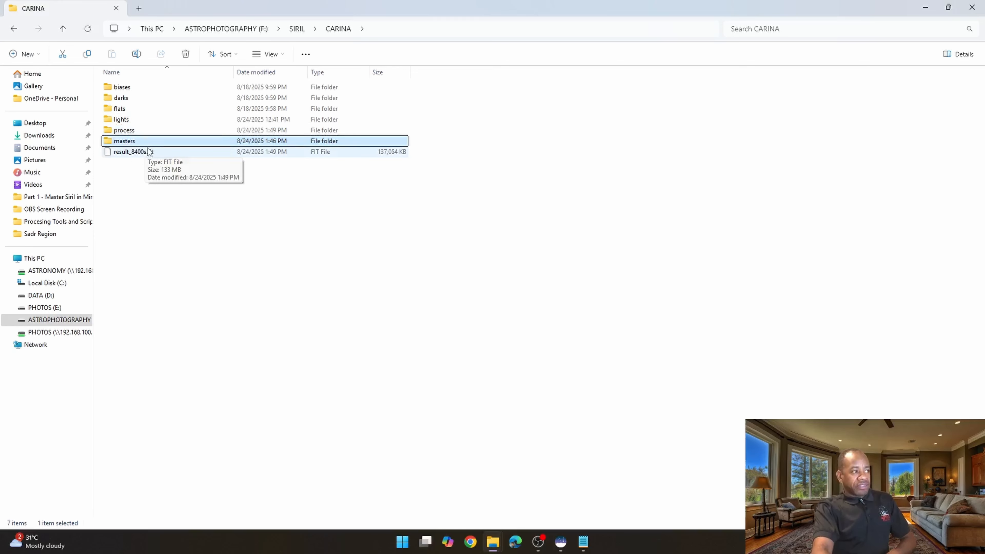
{"action": "left_click", "coordinate": [133, 151]}
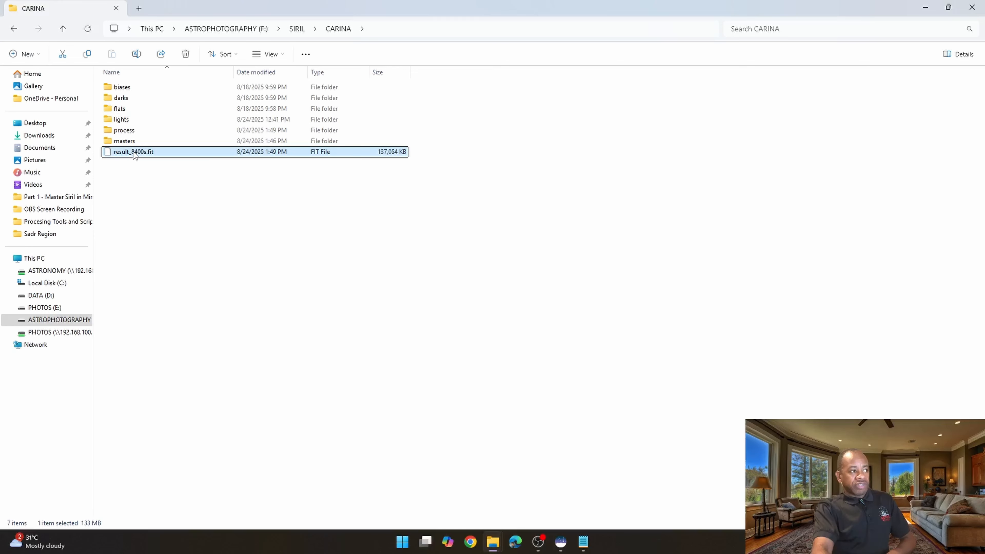
- Inspect the contents of the process and masters subfolders, then return to the CARINA folder
{"action": "double_click", "coordinate": [129, 135]}
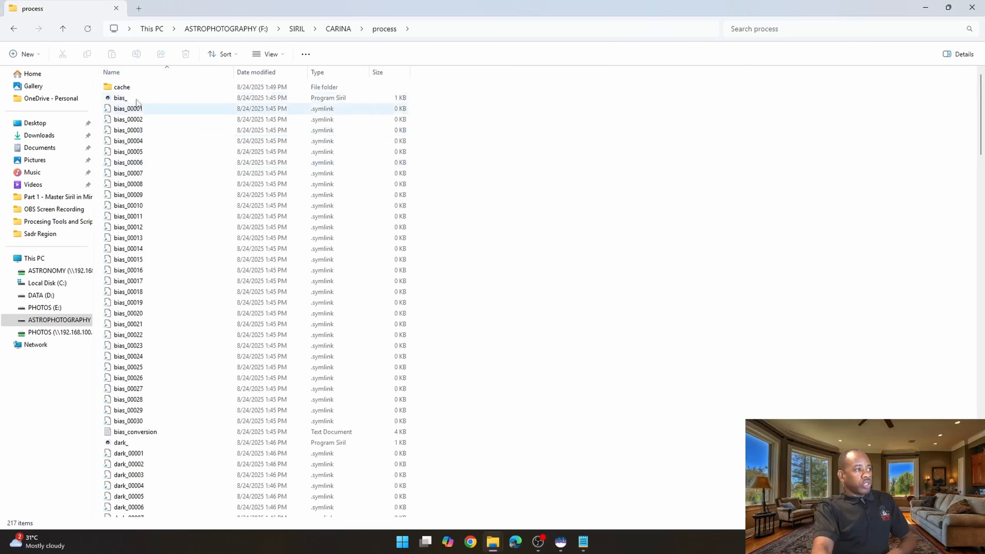
{"action": "scroll", "coordinate": [135, 179], "scroll_direction": "down", "scroll_amount": 3}
{"action": "scroll", "coordinate": [136, 180], "scroll_direction": "down", "scroll_amount": 8}
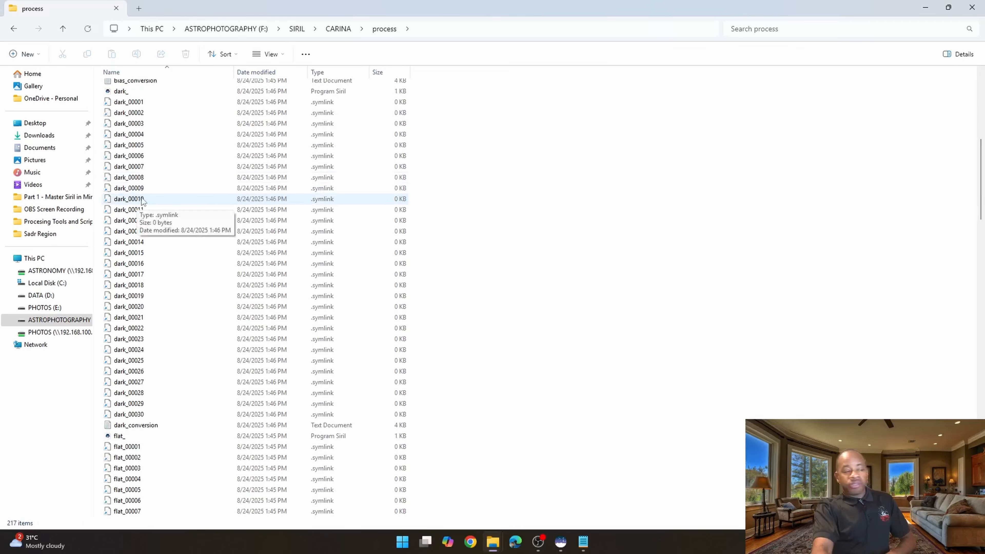
{"action": "scroll", "coordinate": [140, 200], "scroll_direction": "up", "scroll_amount": 6}
{"action": "scroll", "coordinate": [126, 184], "scroll_direction": "down", "scroll_amount": 1}
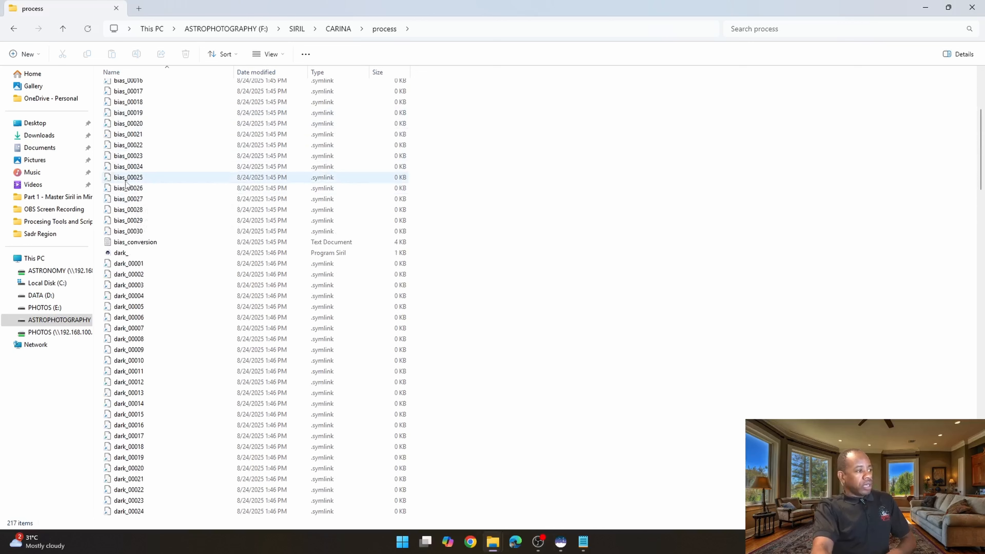
{"action": "scroll", "coordinate": [126, 187], "scroll_direction": "down", "scroll_amount": 9}
{"action": "scroll", "coordinate": [124, 189], "scroll_direction": "down", "scroll_amount": 2}
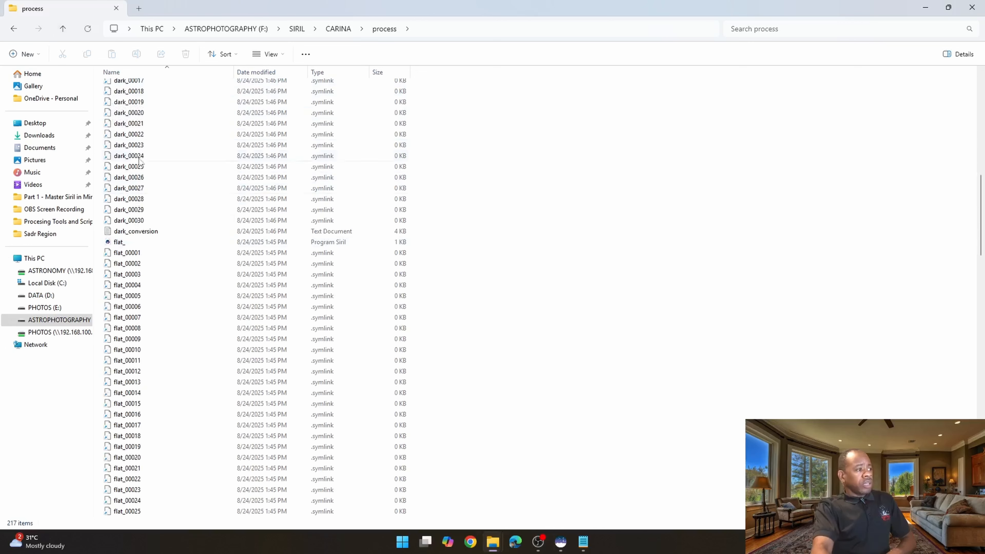
{"action": "left_click", "coordinate": [62, 28]}
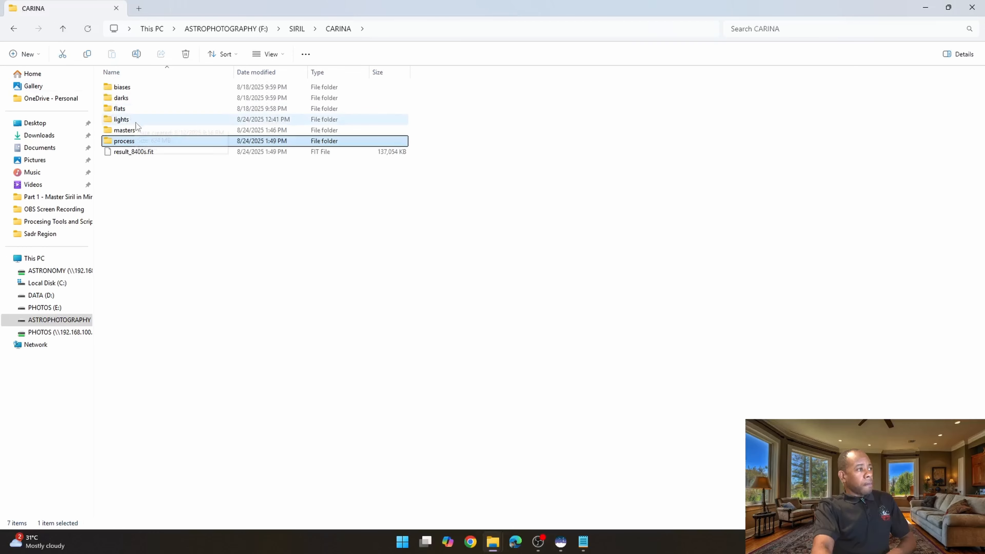
{"action": "double_click", "coordinate": [133, 131]}
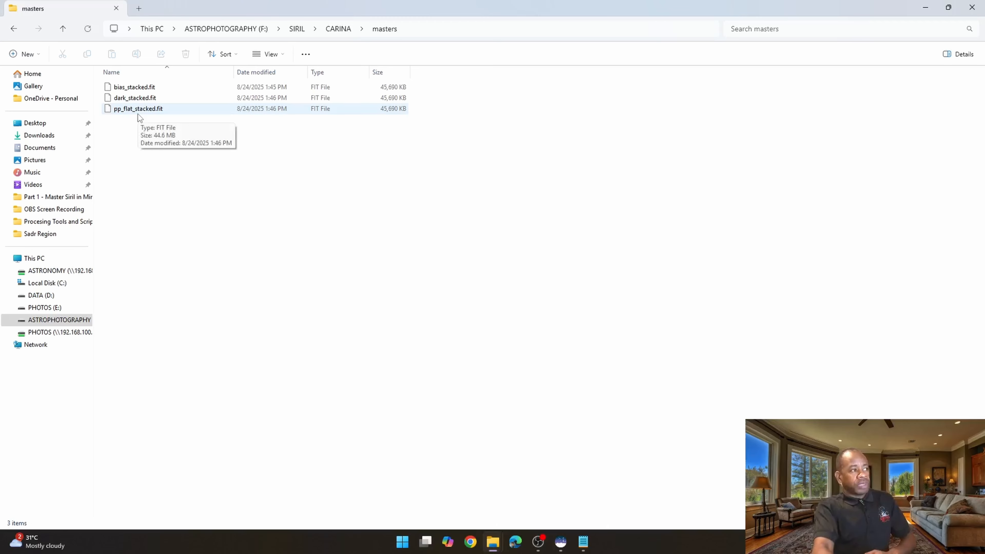
{"action": "left_click", "coordinate": [63, 29]}
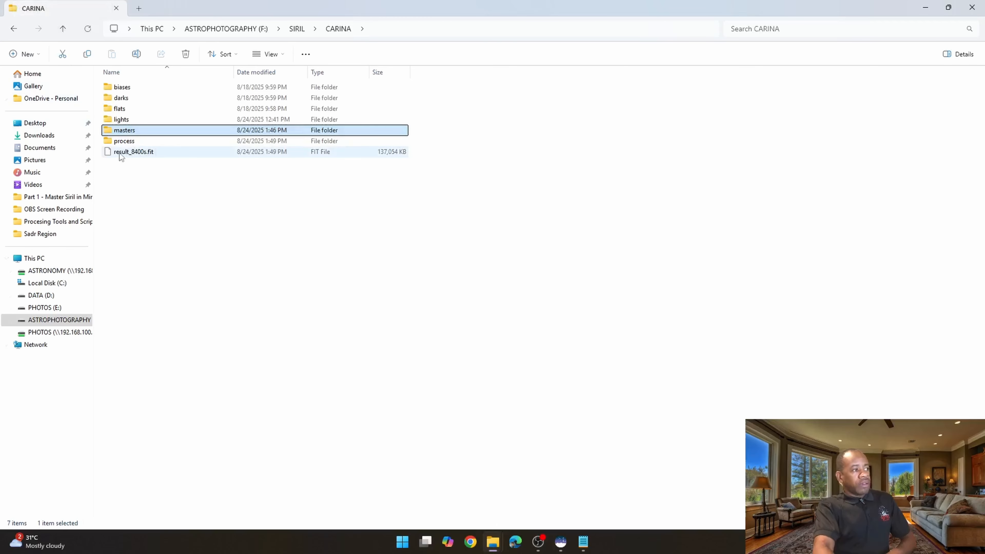
{"action": "left_click", "coordinate": [130, 155]}
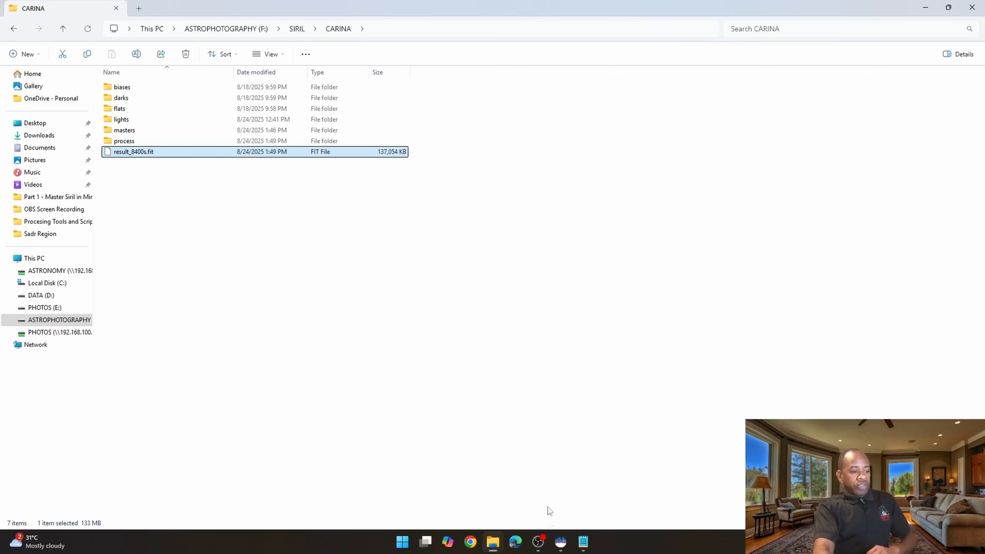
- Open result_8400s.fit in Siril and set the display mode to AutoStretch
{"action": "left_click", "coordinate": [561, 542]}
{"action": "left_click", "coordinate": [596, 498]}
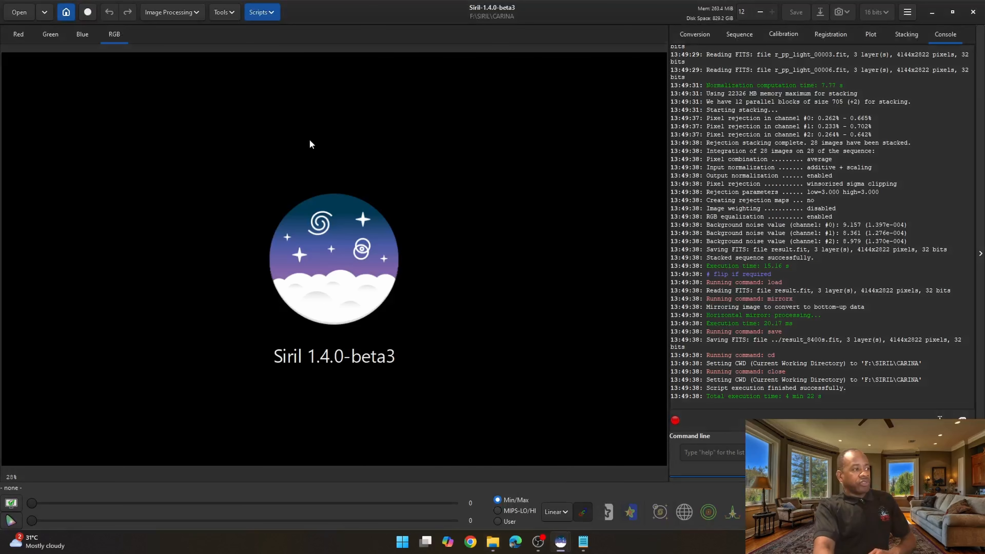
{"action": "left_click", "coordinate": [18, 12]}
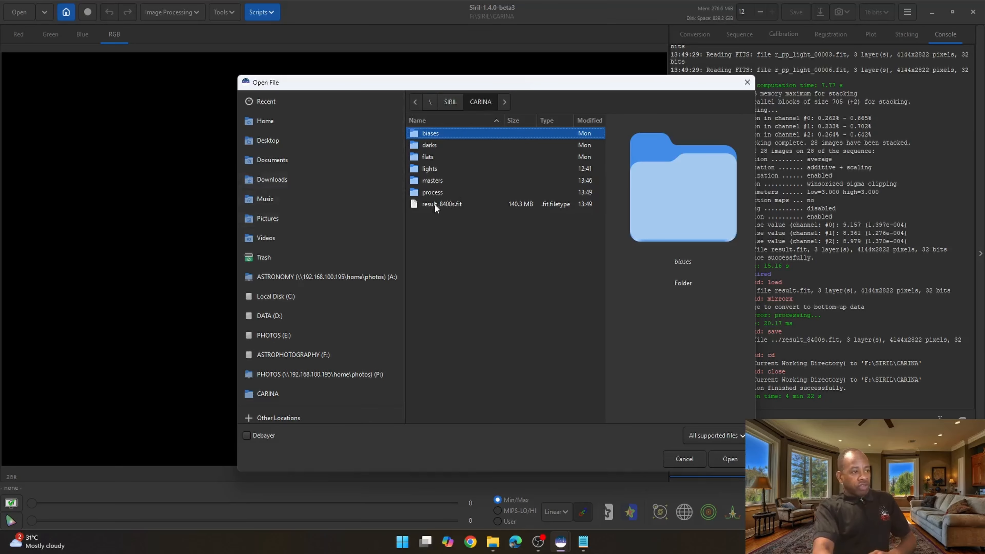
{"action": "left_click", "coordinate": [446, 202]}
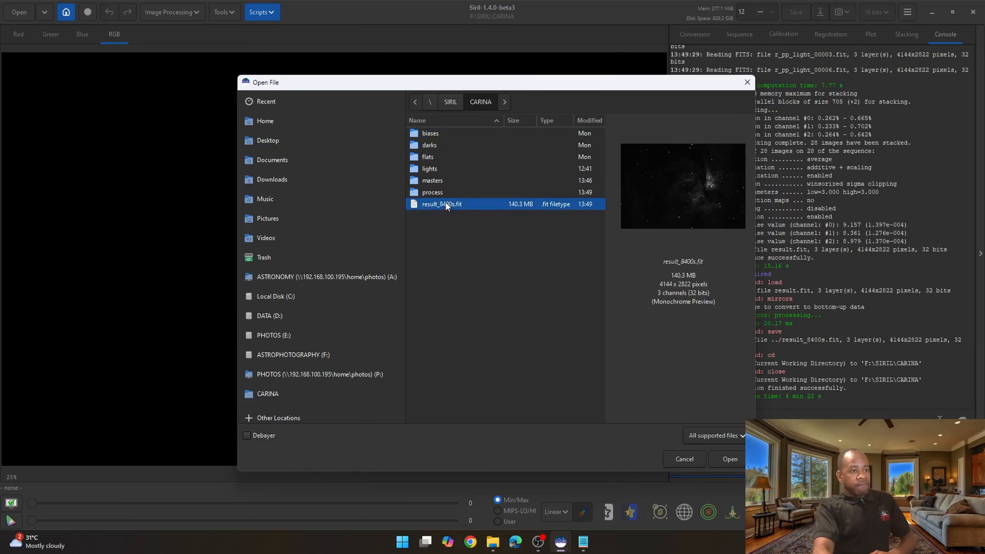
{"action": "left_click", "coordinate": [729, 459]}
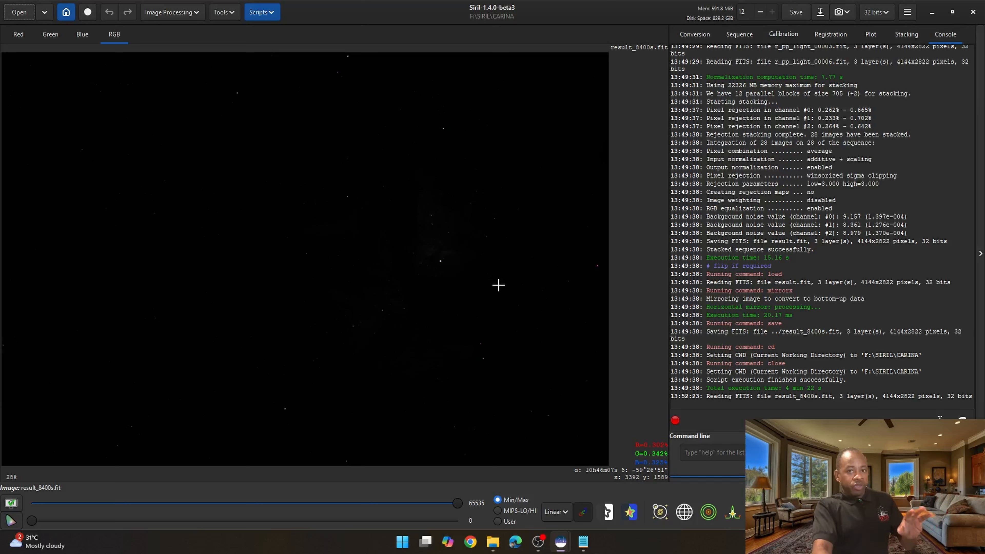
{"action": "left_click", "coordinate": [555, 512]}
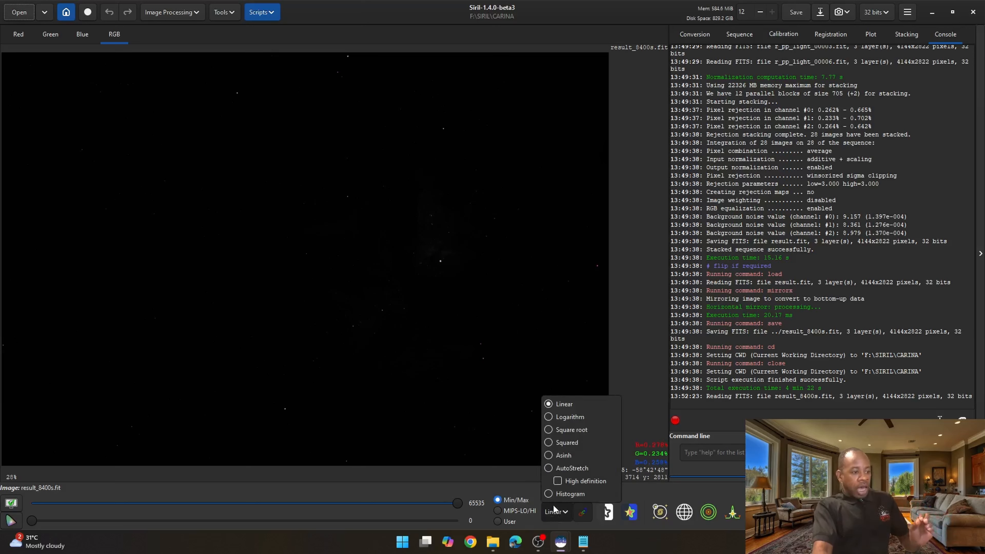
{"action": "left_click", "coordinate": [550, 468]}
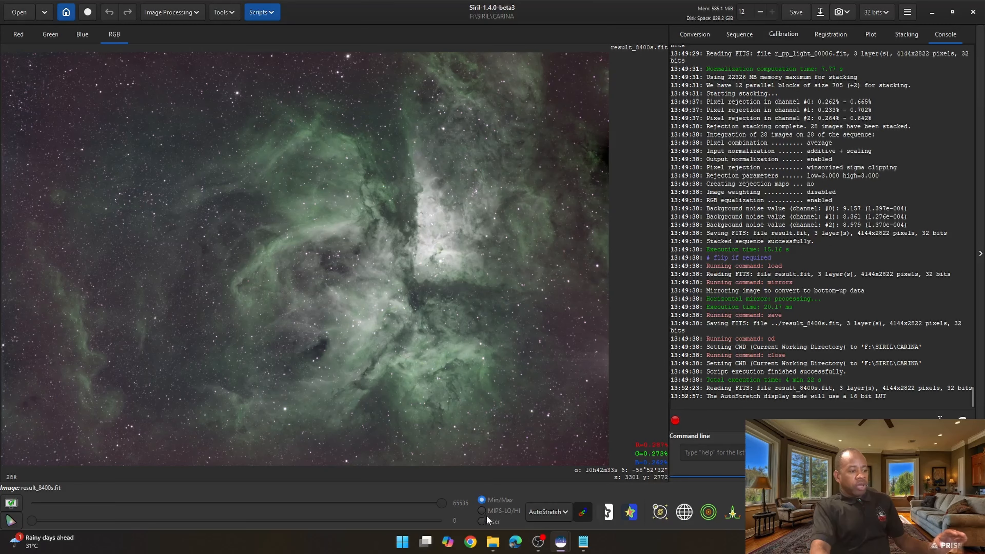
- In File Explorer, create a new folder named automatic inside CARINA
{"action": "mouse_move", "coordinate": [492, 541]}
{"action": "left_click", "coordinate": [450, 478]}
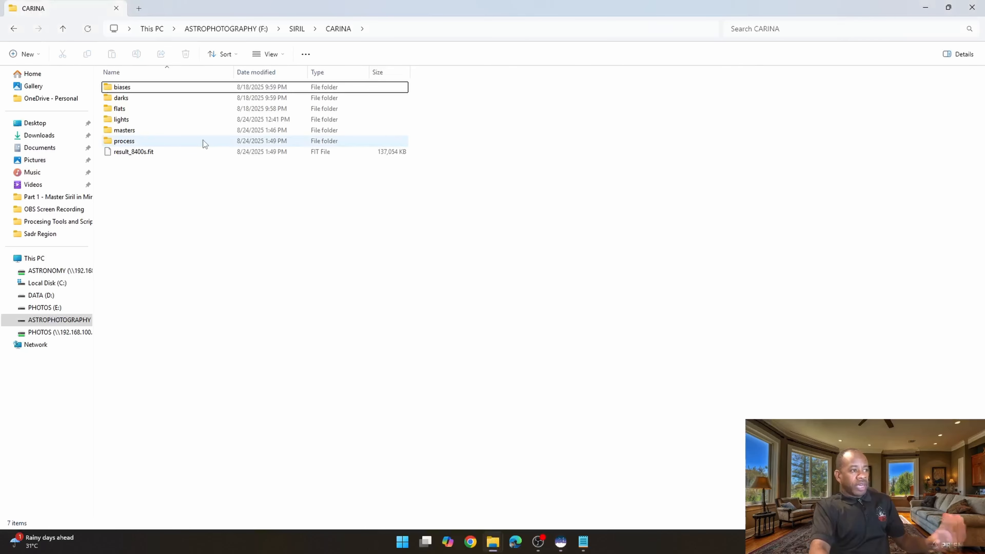
{"action": "mouse_move", "coordinate": [204, 144]}
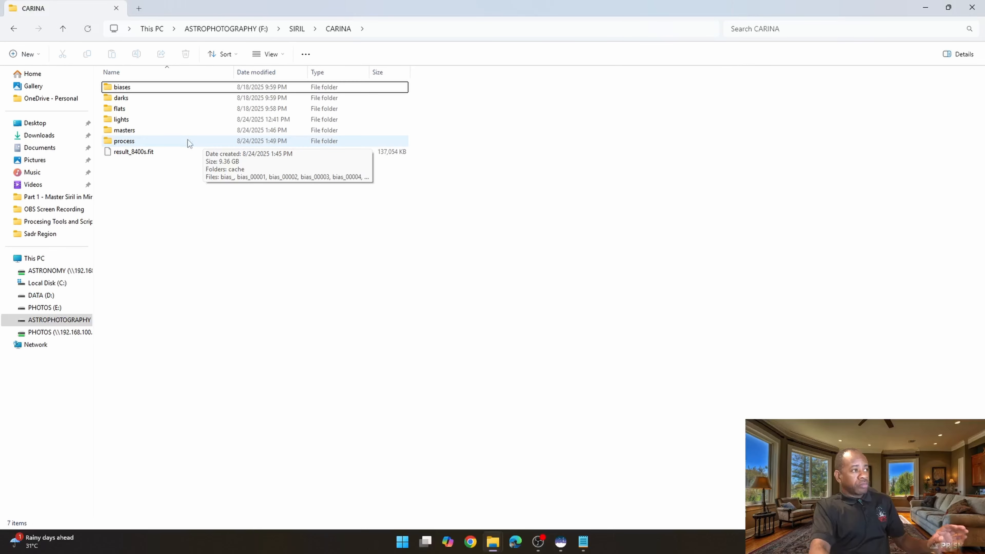
{"action": "left_click", "coordinate": [24, 54]}
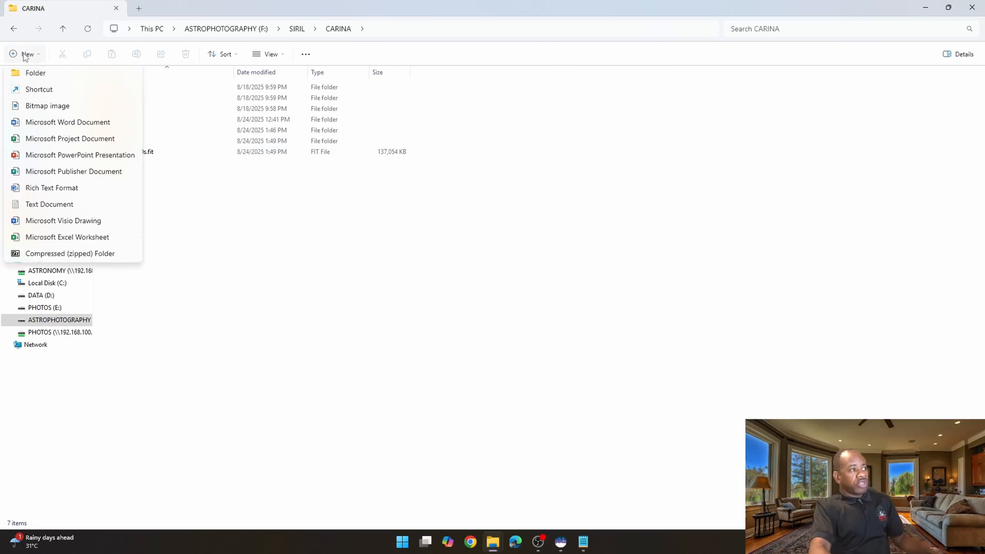
{"action": "left_click", "coordinate": [36, 79]}
{"action": "type", "text": "au"}
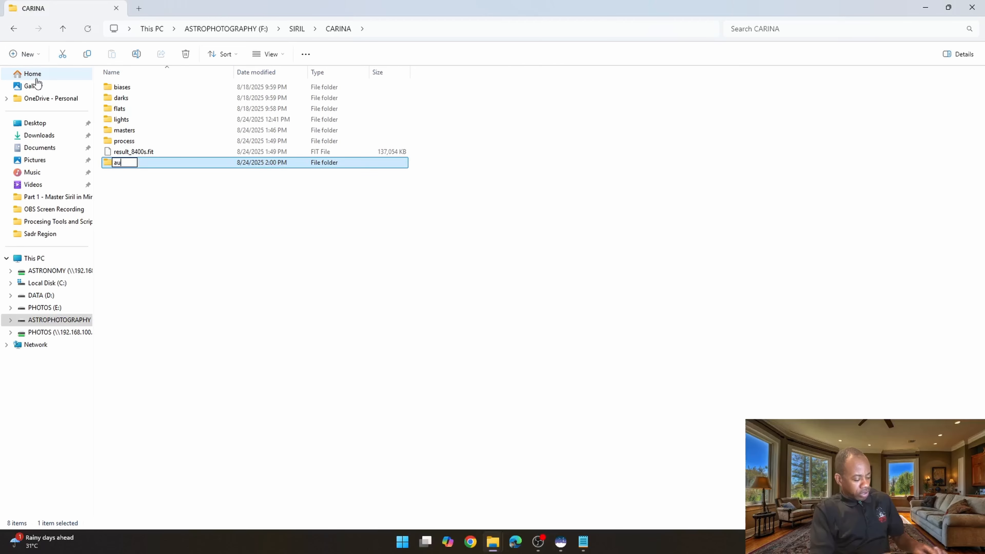
{"action": "type", "text": "tomatic"}
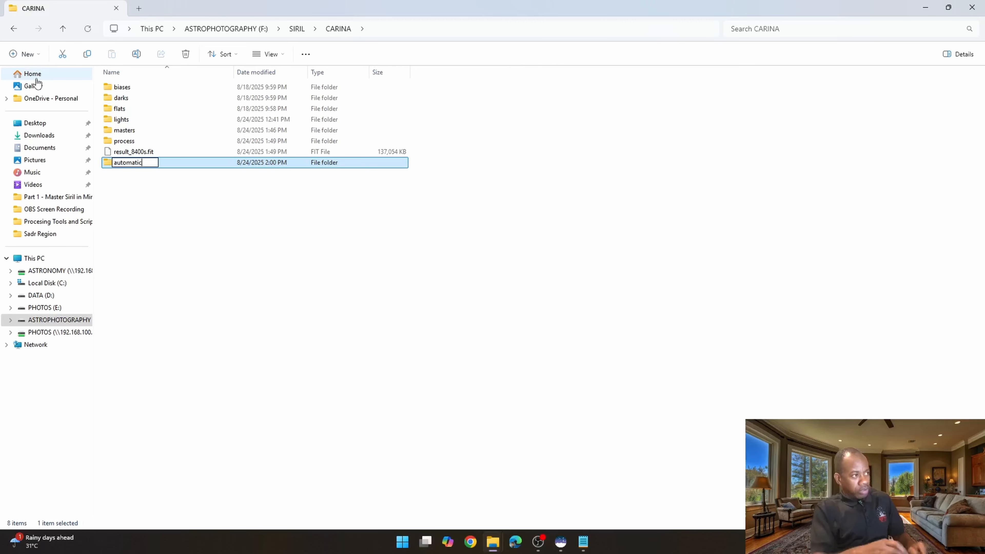
{"action": "key", "text": "Return"}
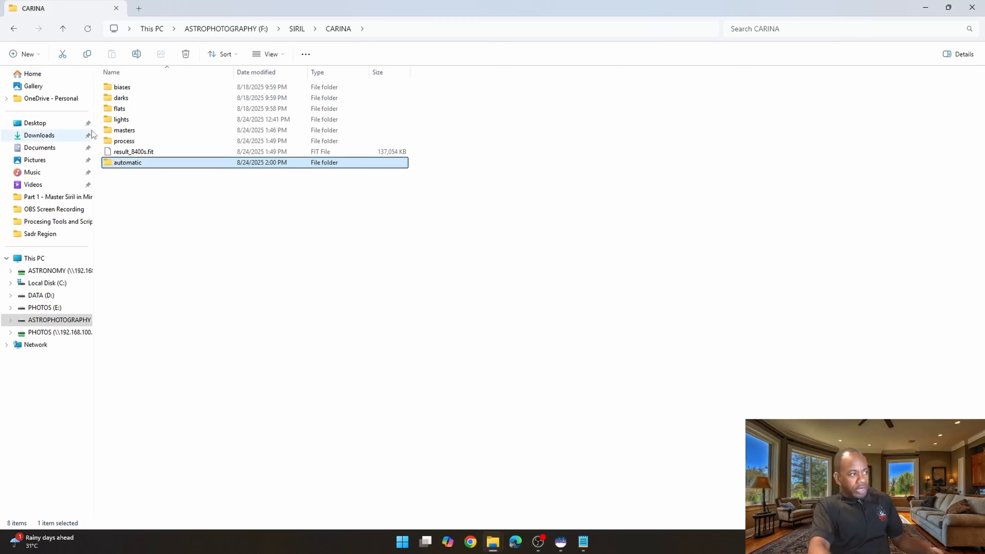
- Move the masters and process folders and result_8400s.fit into the automatic folder
{"action": "left_click", "coordinate": [128, 131]}
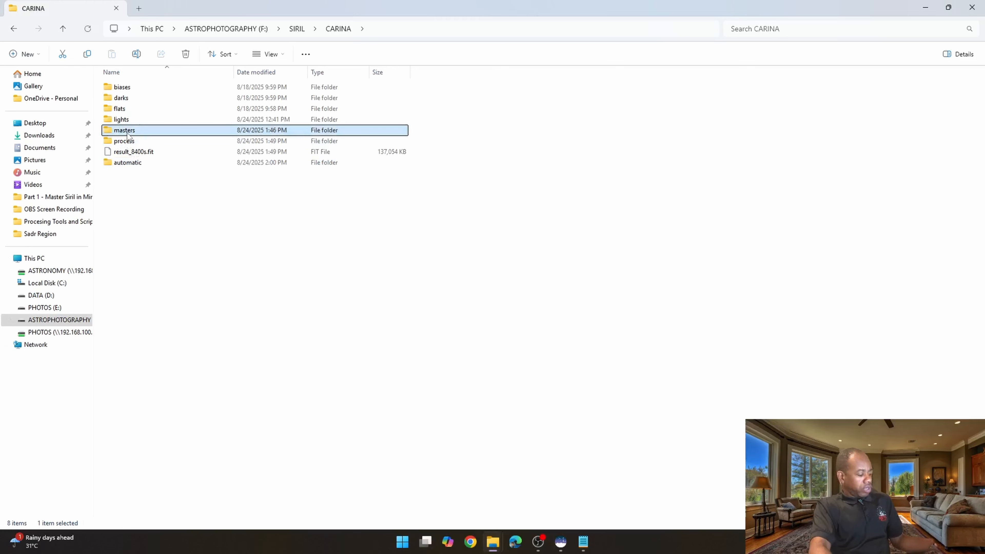
{"action": "left_click", "coordinate": [128, 151], "text": "shift"}
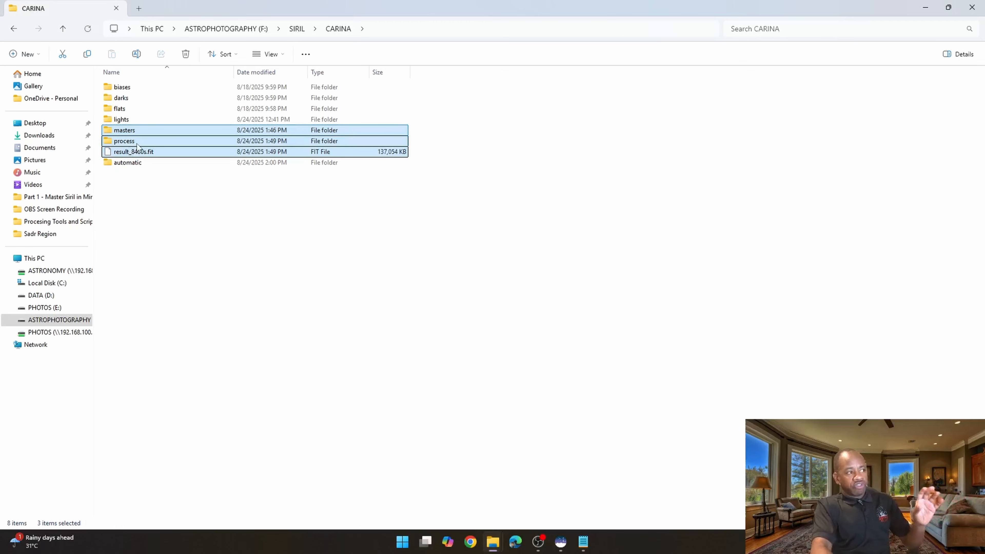
{"action": "left_click_drag", "start_coordinate": [134, 138], "coordinate": [125, 167]}
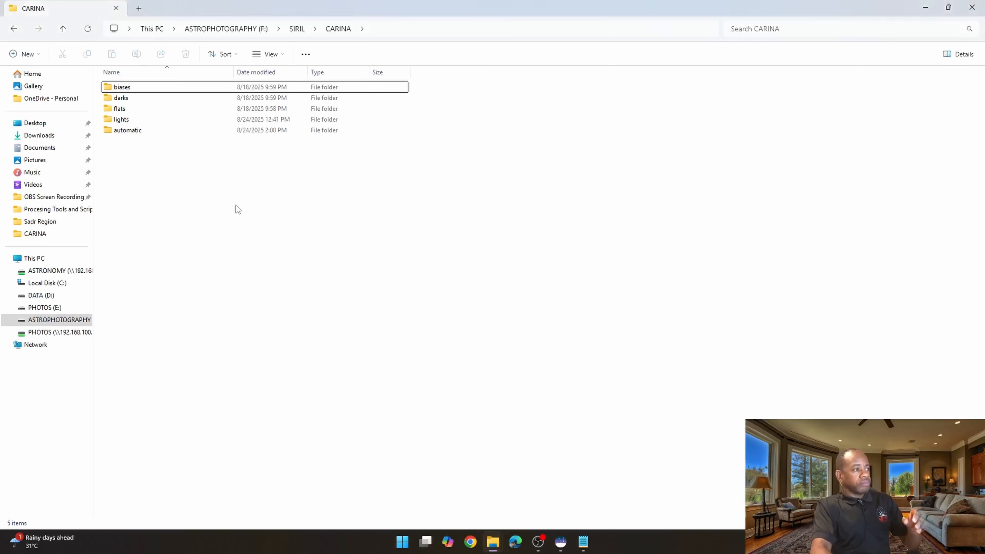
- Return to Siril and open the Conversion tab
{"action": "left_click", "coordinate": [597, 489]}
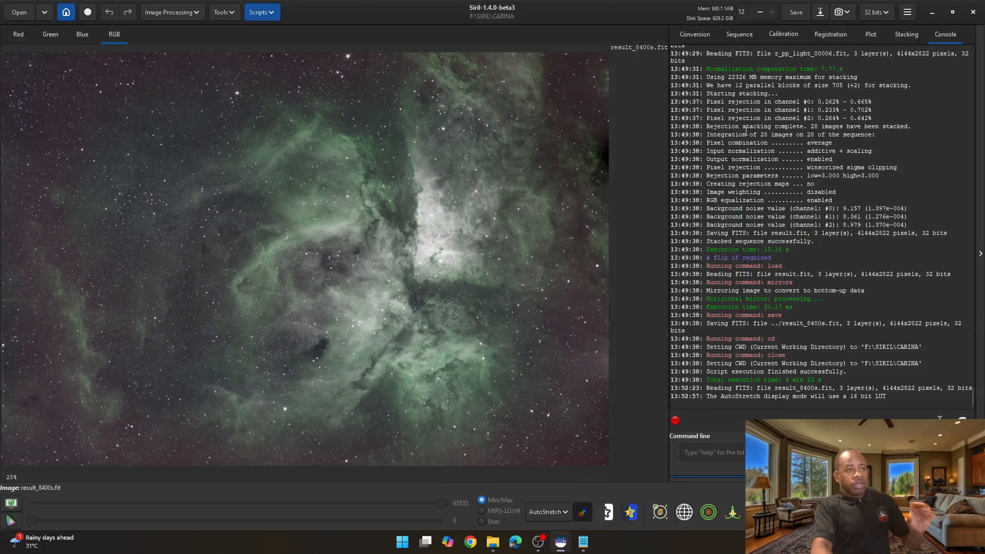
{"action": "left_click", "coordinate": [692, 38]}
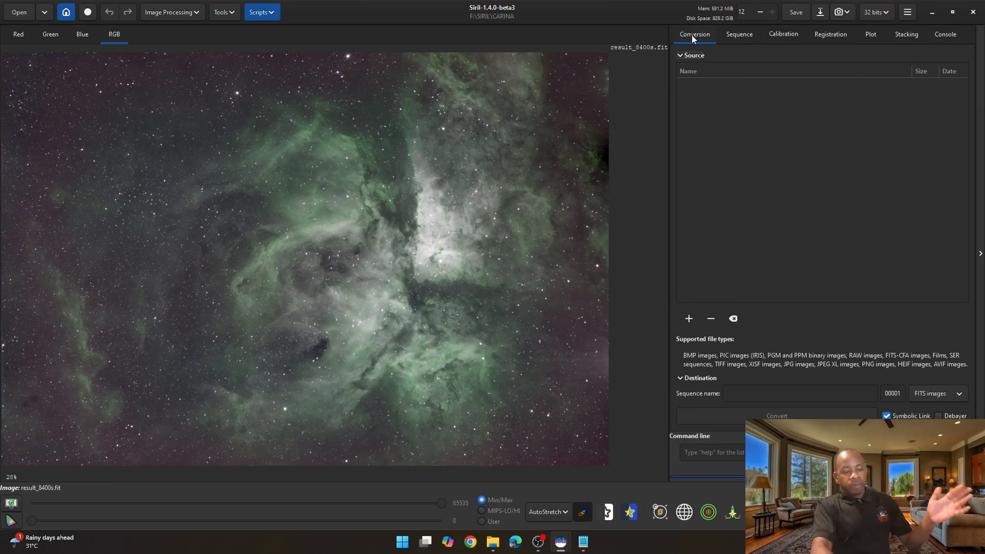
- Add all light frames from the CARINA lights folder to the conversion source list
{"action": "left_click", "coordinate": [688, 319]}
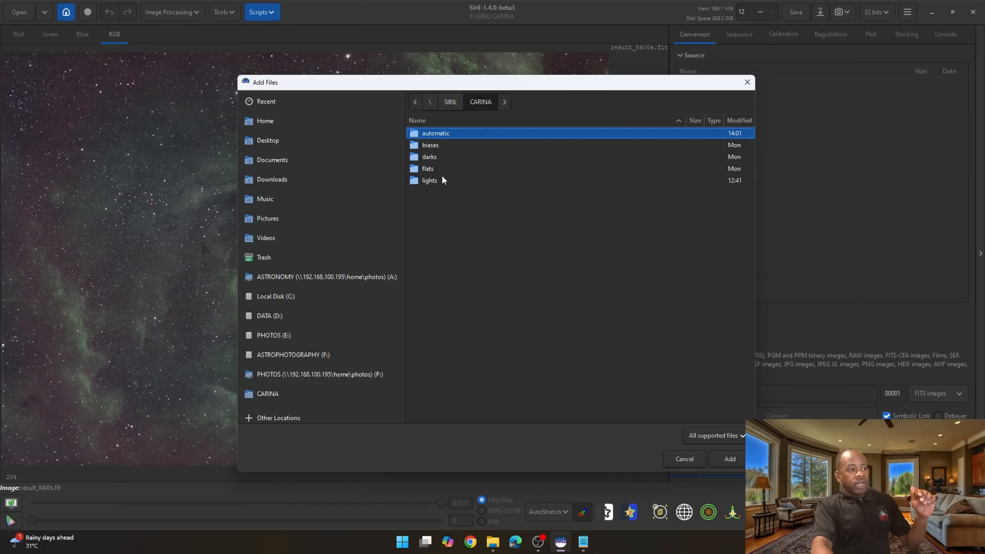
{"action": "double_click", "coordinate": [434, 179]}
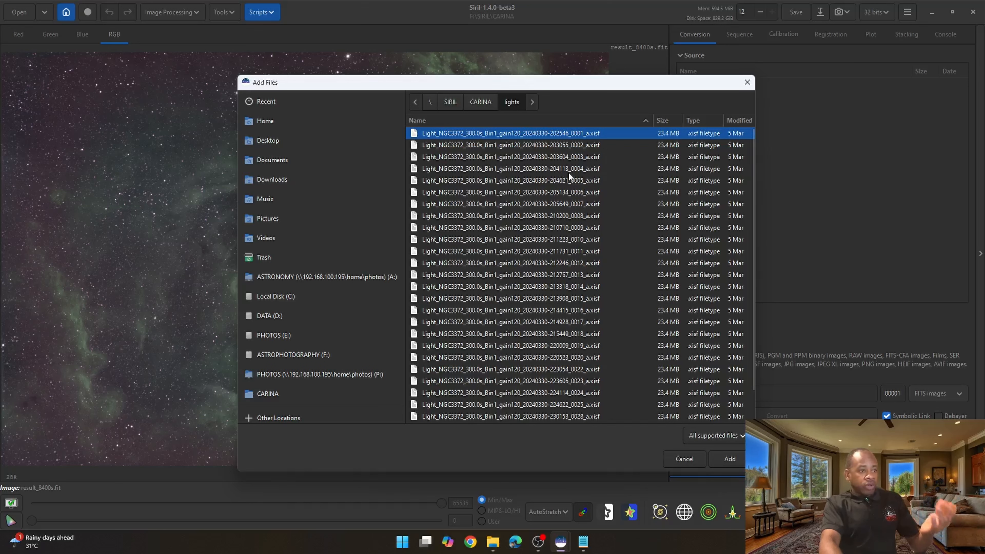
{"action": "scroll", "coordinate": [570, 172], "scroll_direction": "down", "scroll_amount": 1}
{"action": "scroll", "coordinate": [562, 220], "scroll_direction": "up", "scroll_amount": 1}
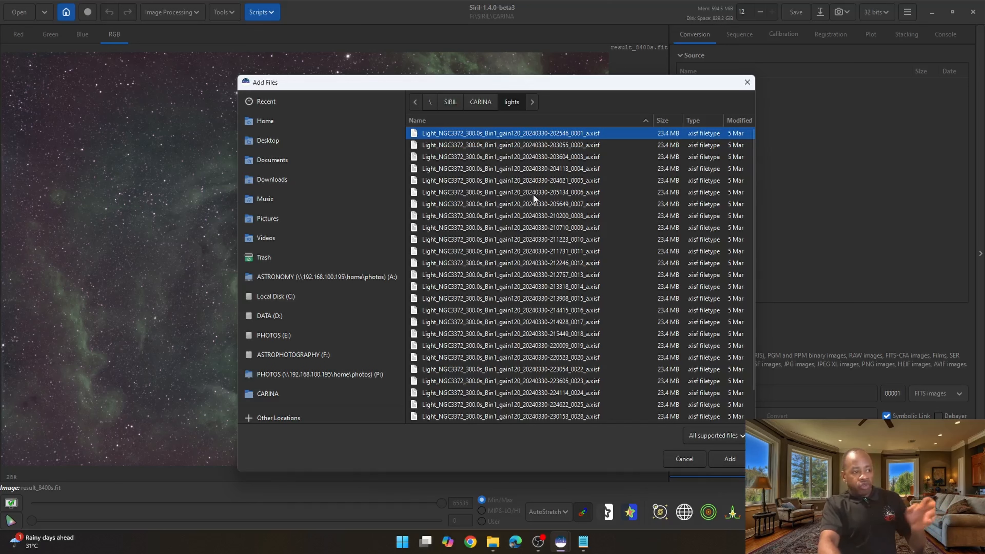
{"action": "key", "text": "ctrl+a"}
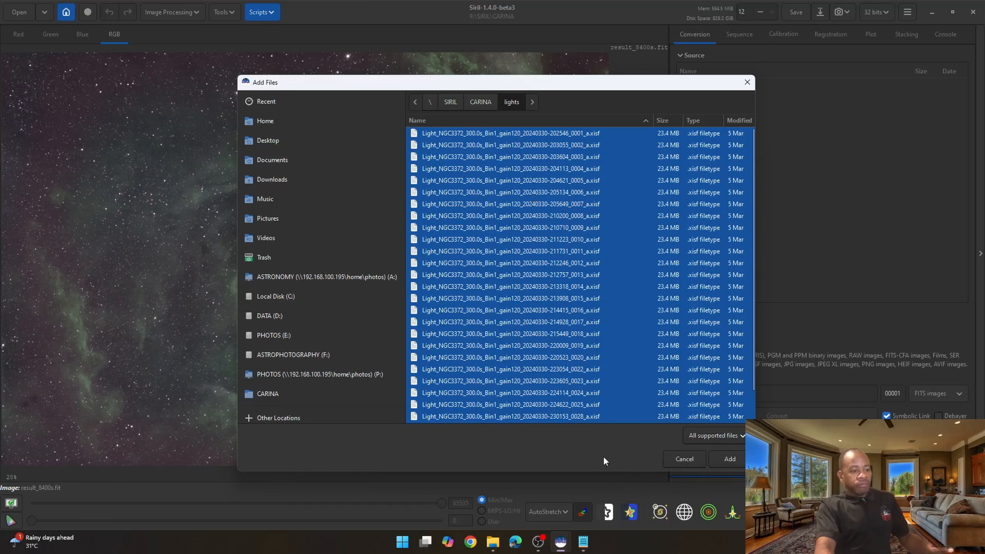
{"action": "left_click", "coordinate": [729, 458]}
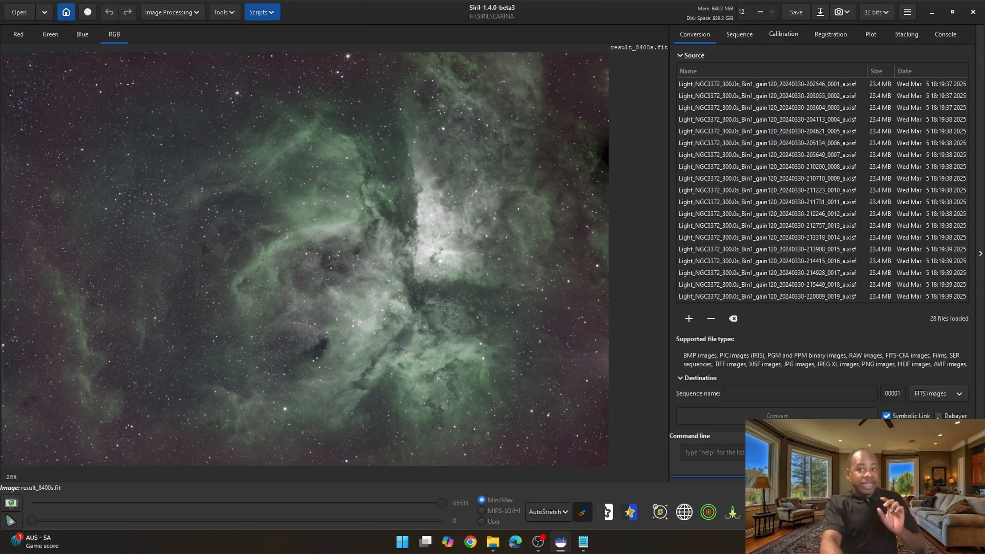
- Name the destination sequence lights
{"action": "left_click", "coordinate": [748, 392]}
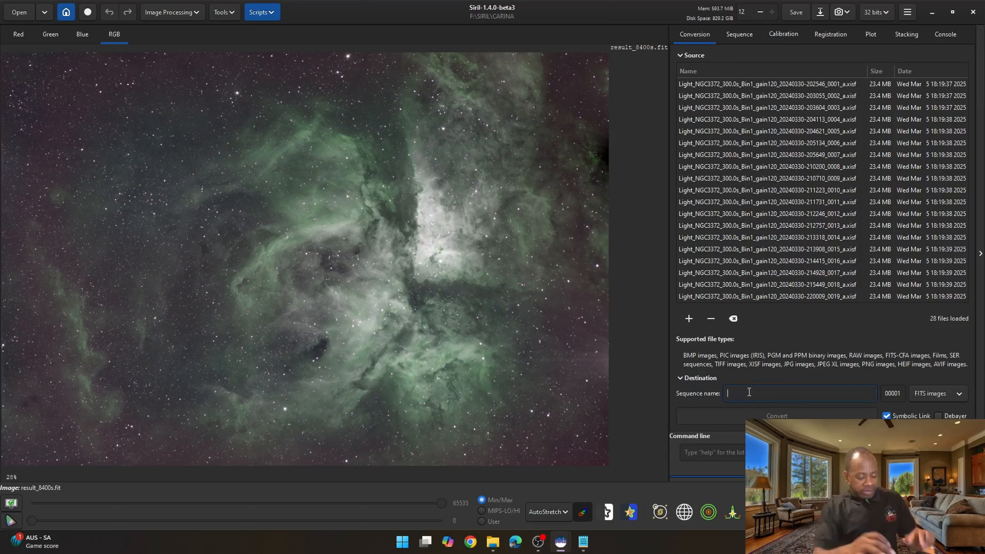
{"action": "type", "text": "lights"}
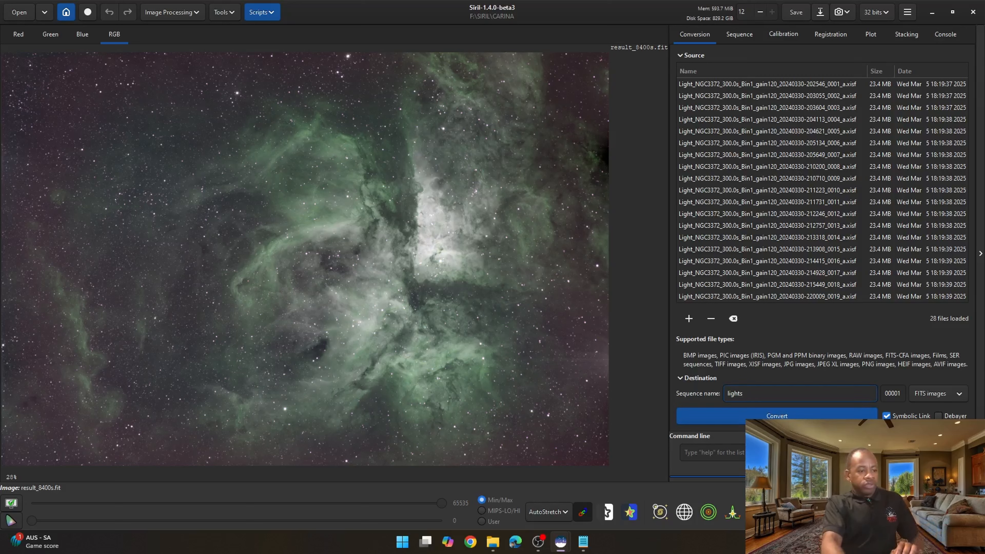
- In File Explorer, create a new folder named process inside CARINA
{"action": "left_click", "coordinate": [491, 545]}
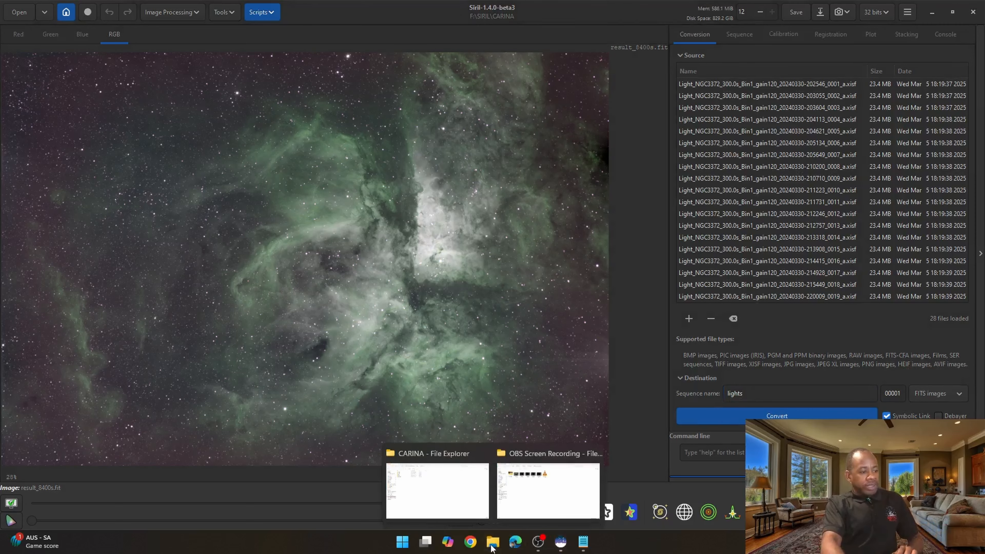
{"action": "mouse_move", "coordinate": [464, 513]}
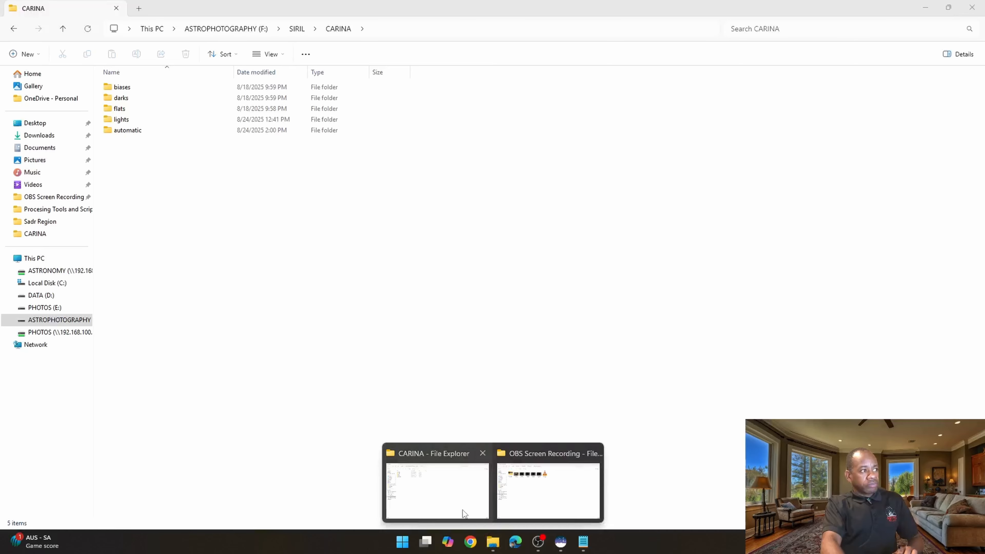
{"action": "left_click", "coordinate": [464, 513]}
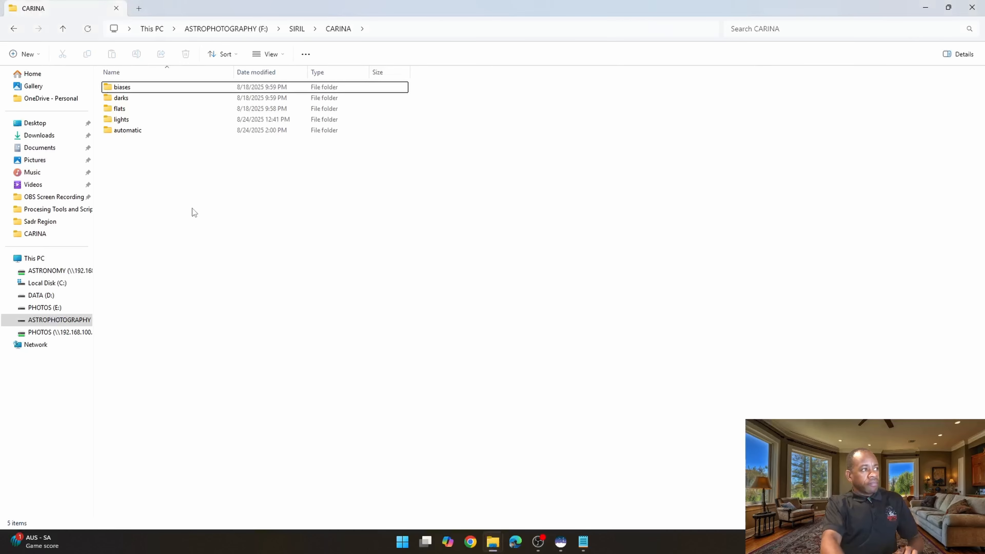
{"action": "left_click", "coordinate": [27, 55]}
{"action": "key", "text": "Escape"}
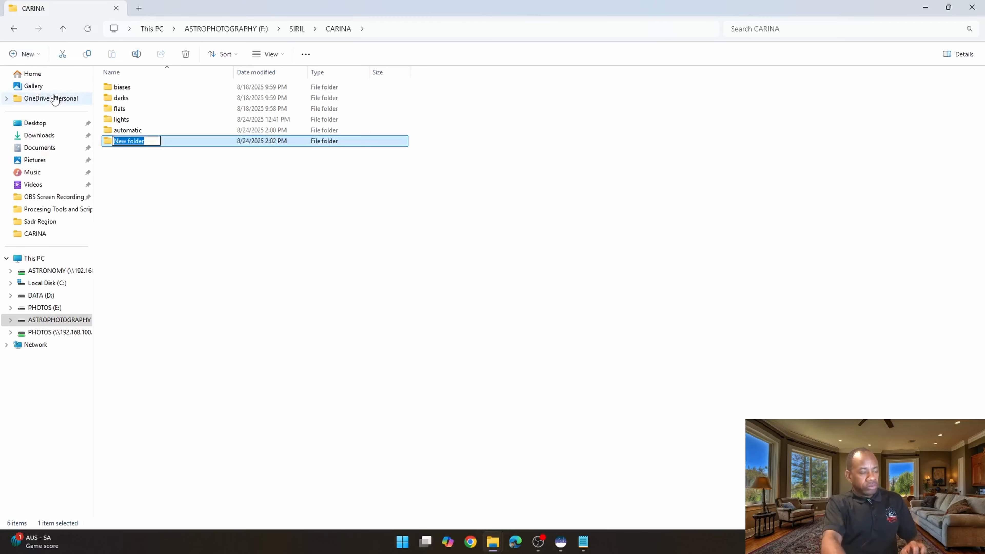
{"action": "type", "text": "pro"}
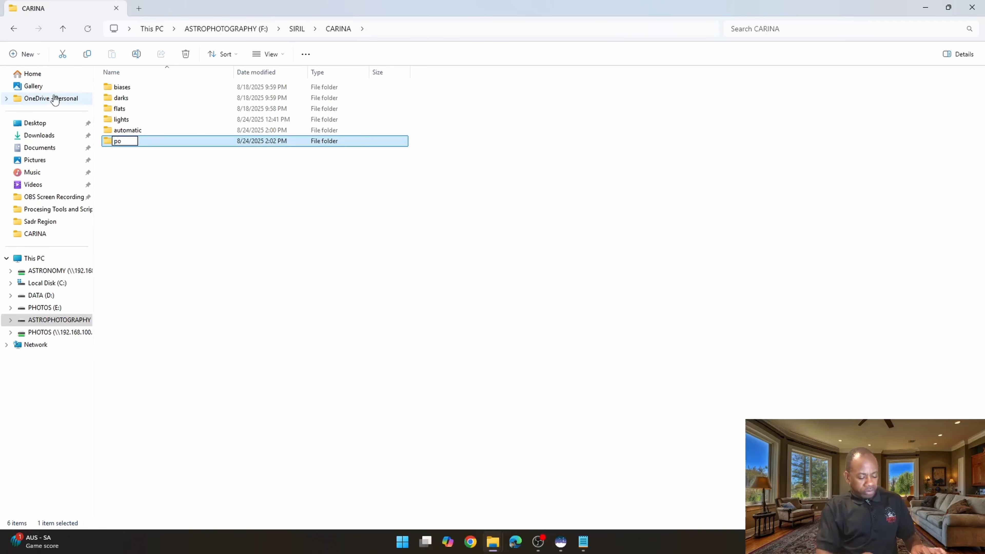
{"action": "type", "text": "cess"}
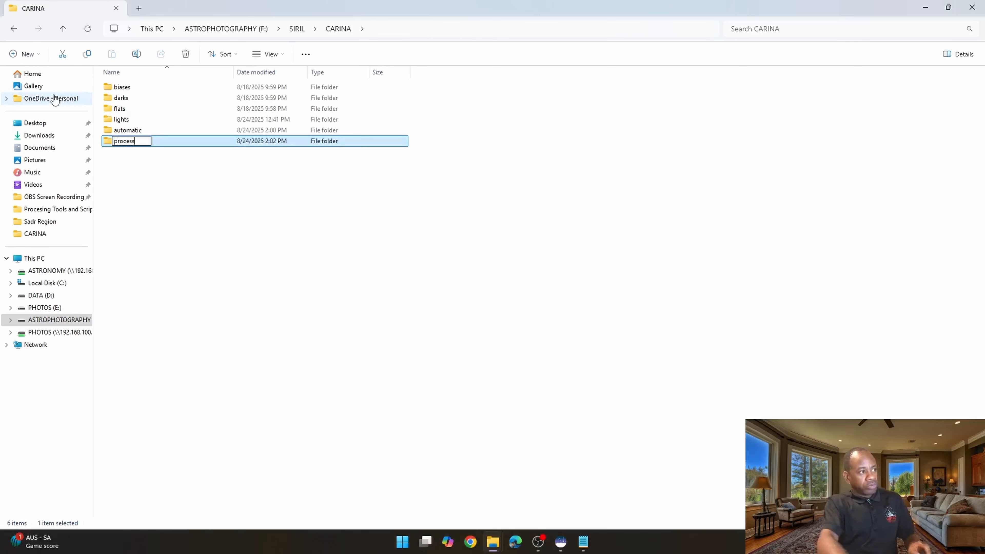
{"action": "left_click", "coordinate": [175, 193]}
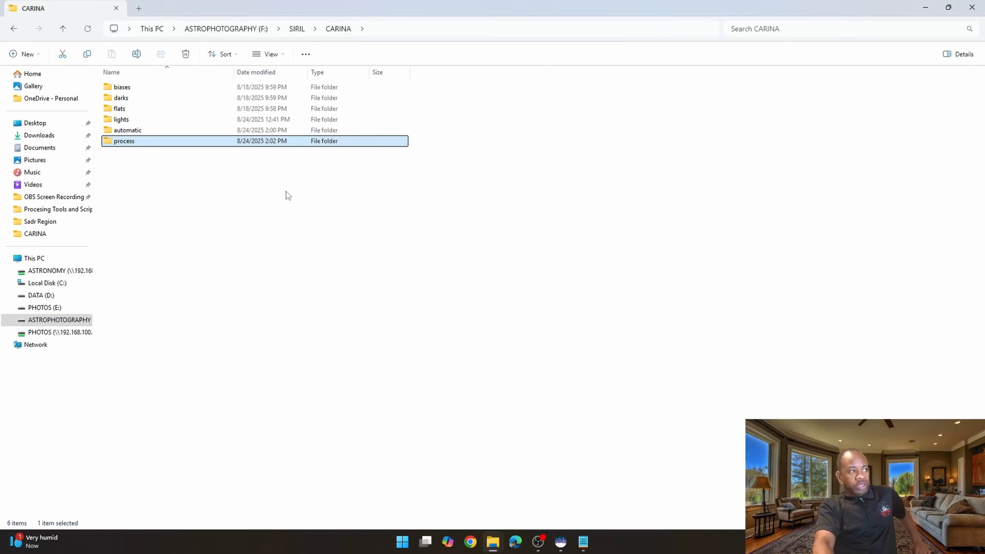
{"action": "double_click", "coordinate": [133, 131]}
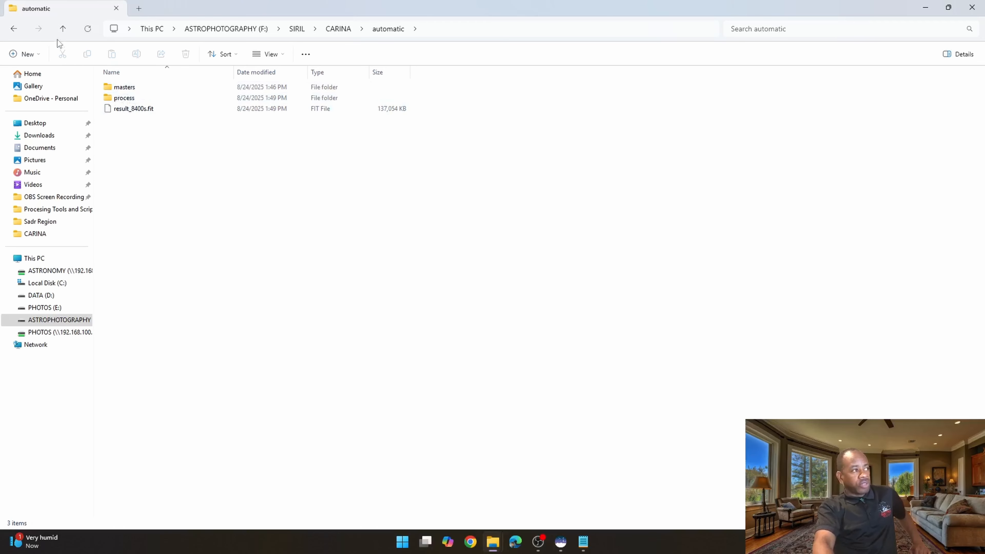
{"action": "left_click", "coordinate": [61, 29]}
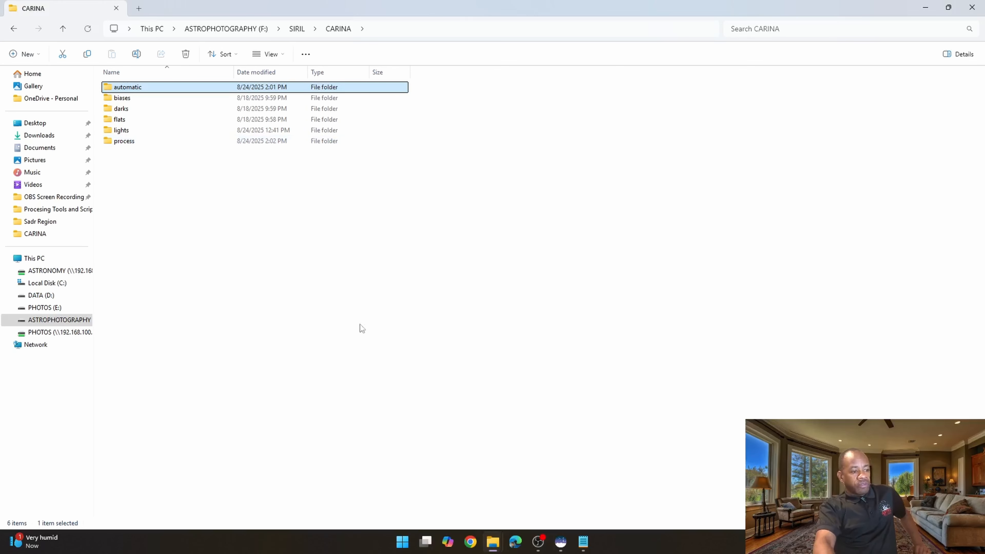
- Back in Siril, set the working directory to the process folder and convert the light frames
{"action": "left_click", "coordinate": [560, 541]}
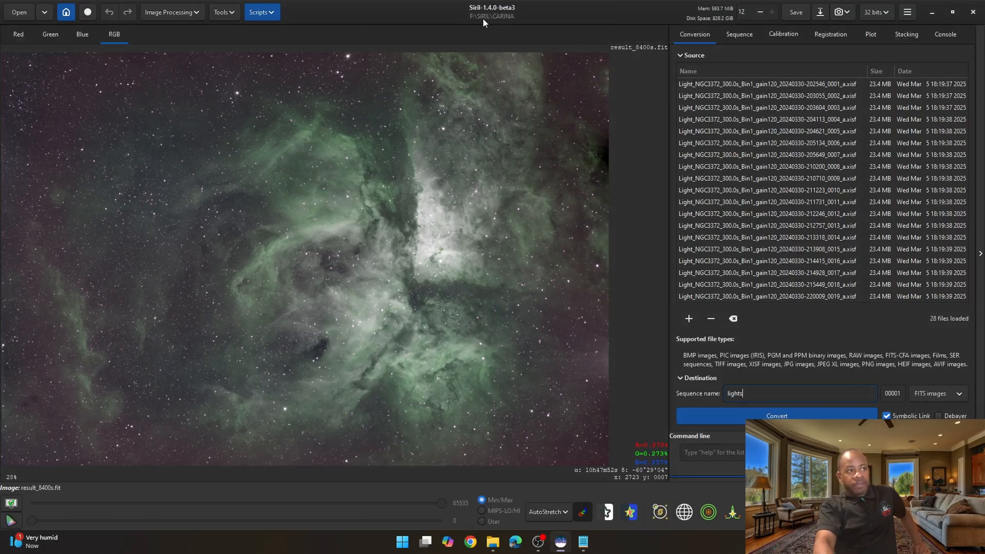
{"action": "left_click", "coordinate": [66, 13]}
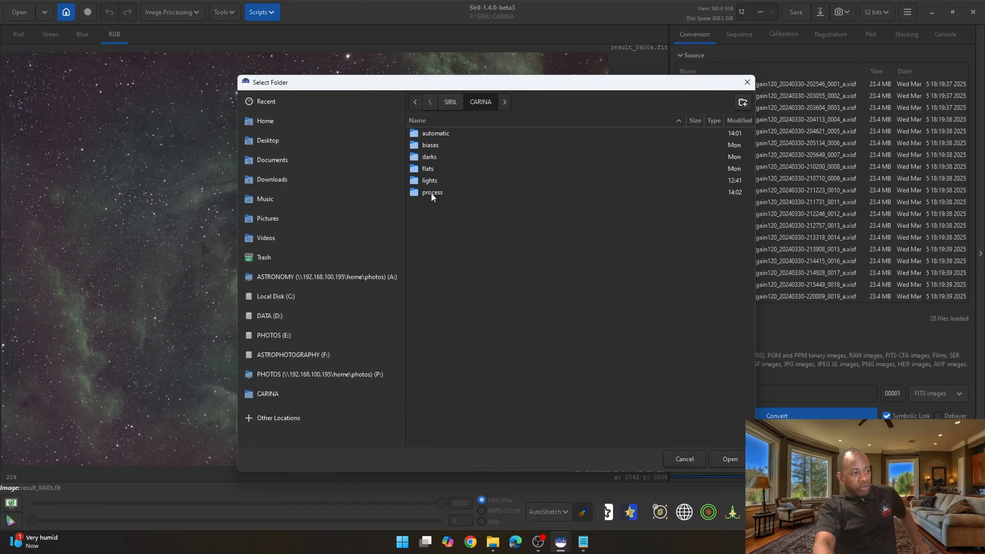
{"action": "double_click", "coordinate": [431, 193]}
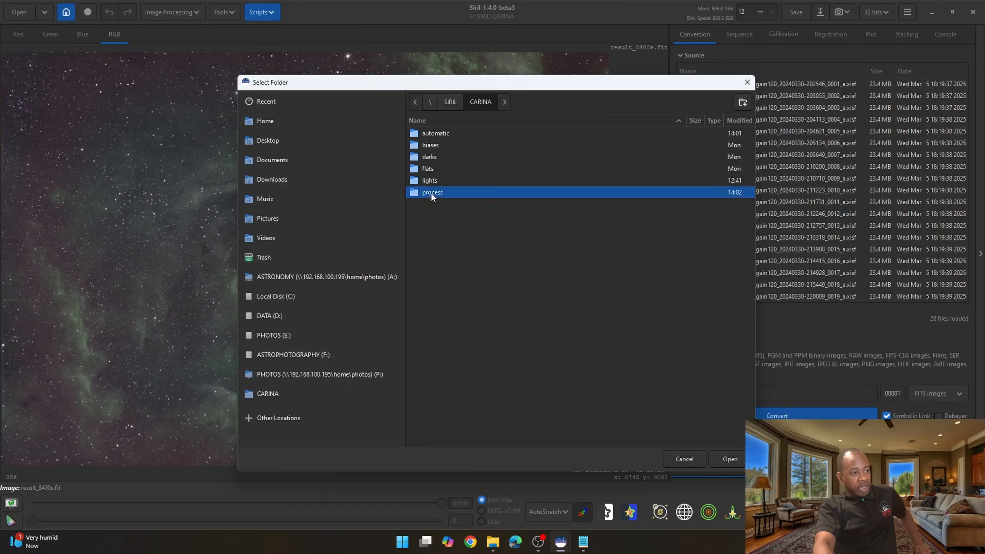
{"action": "left_click", "coordinate": [741, 459]}
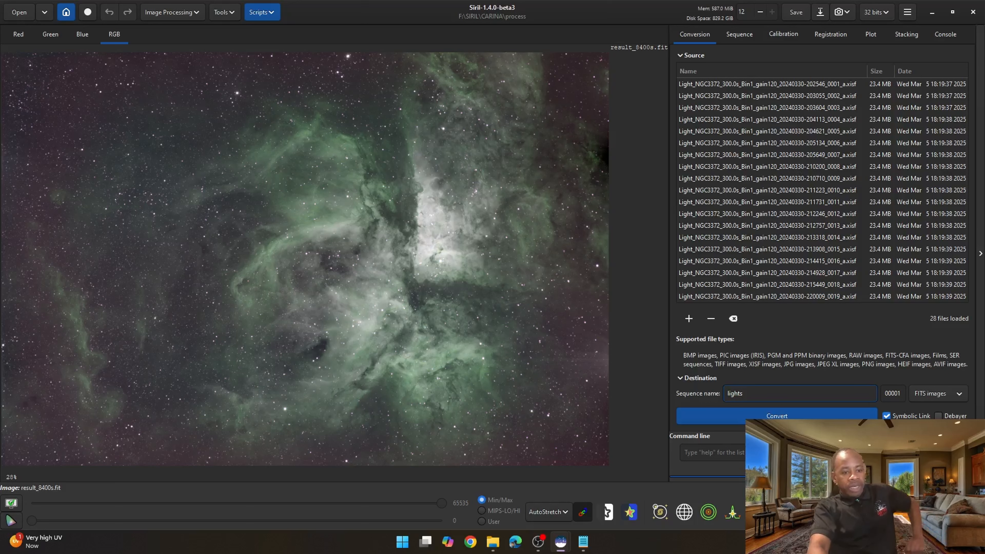
{"action": "left_click", "coordinate": [777, 416]}
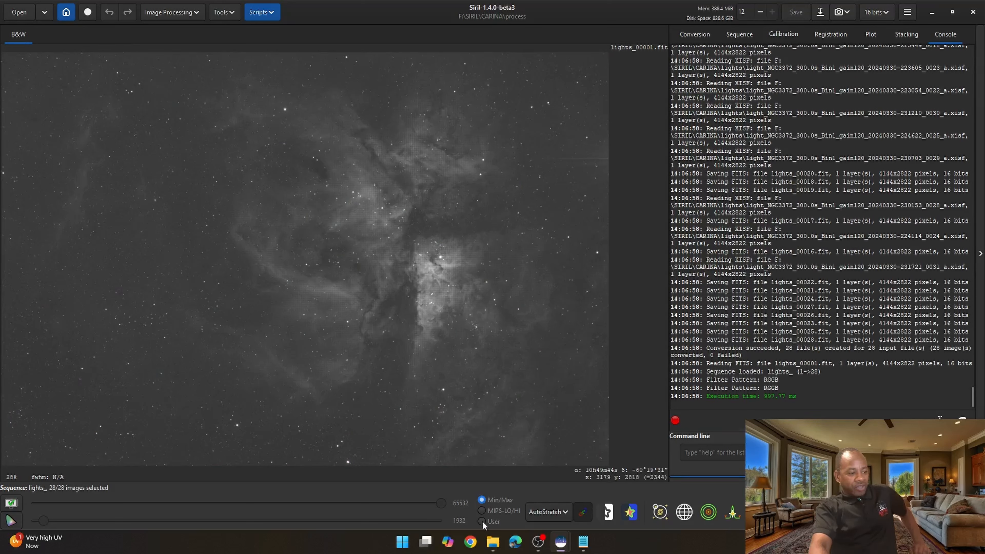
- Open the process folder in File Explorer to inspect the converted files
{"action": "mouse_move", "coordinate": [492, 541]}
{"action": "left_click", "coordinate": [445, 503]}
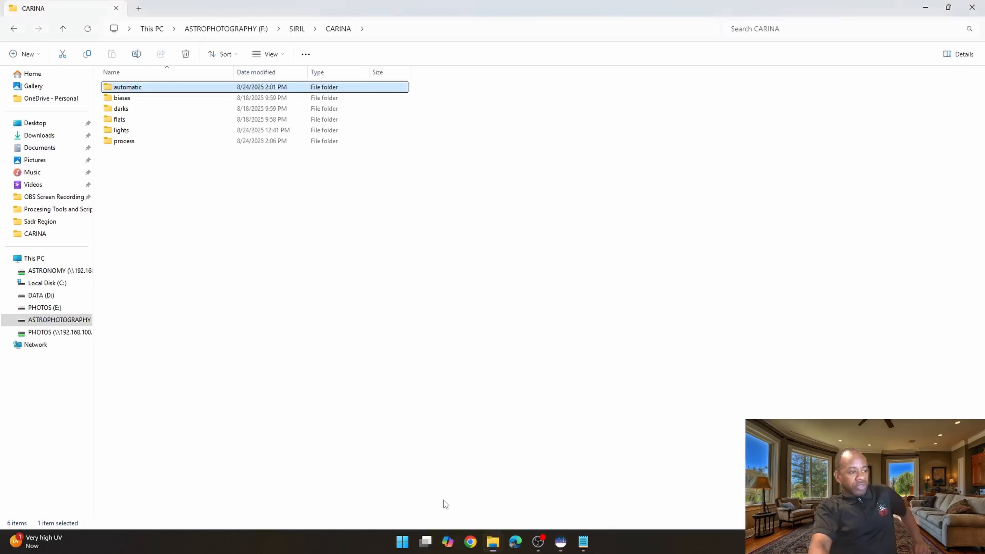
{"action": "double_click", "coordinate": [124, 141]}
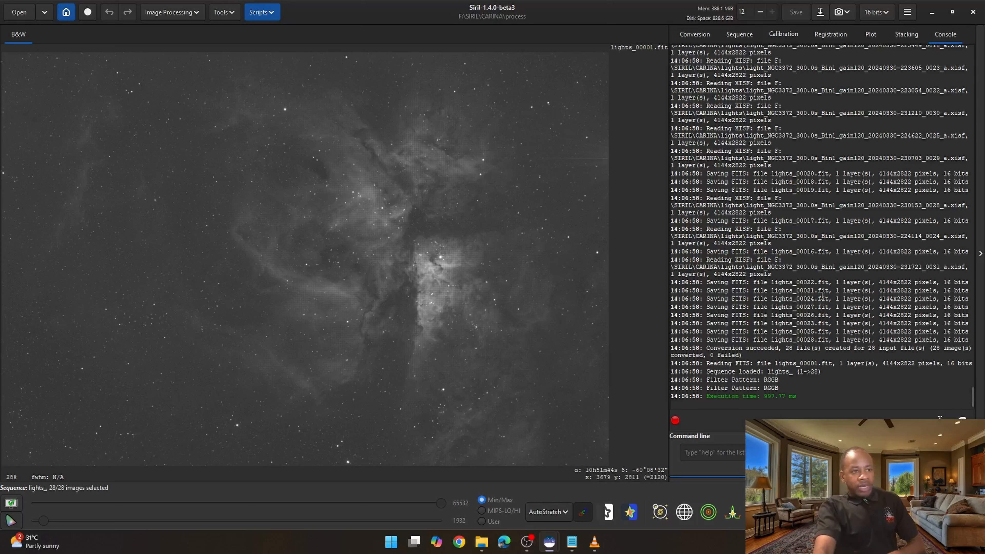
- In the Conversion tab, clear the source list and add all files from the biases folder
{"action": "left_click", "coordinate": [699, 34]}
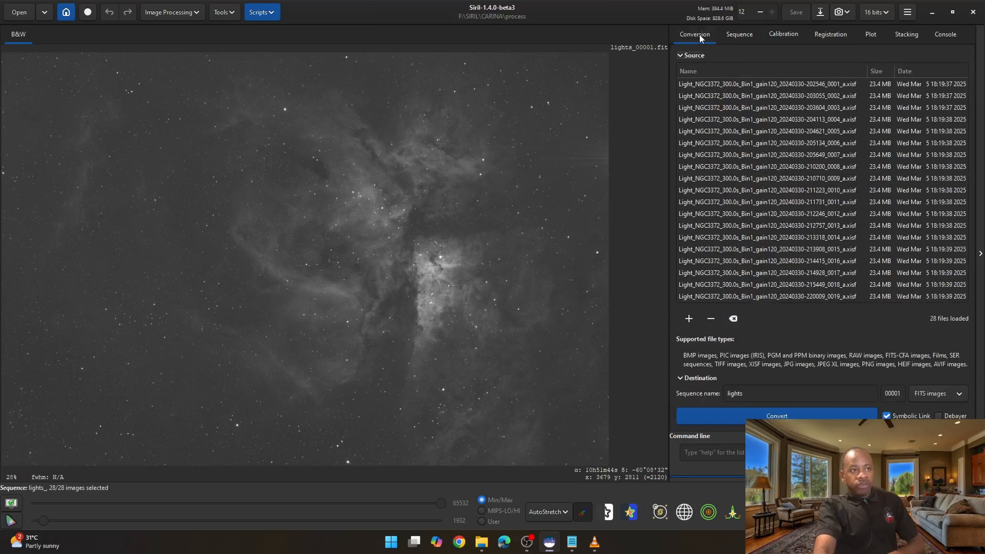
{"action": "left_click", "coordinate": [733, 318]}
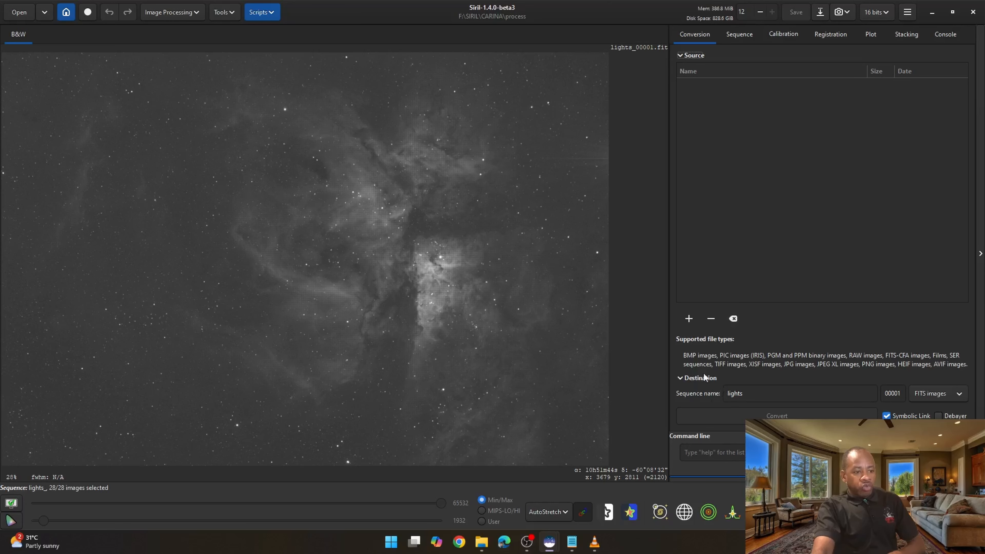
{"action": "left_click", "coordinate": [689, 318]}
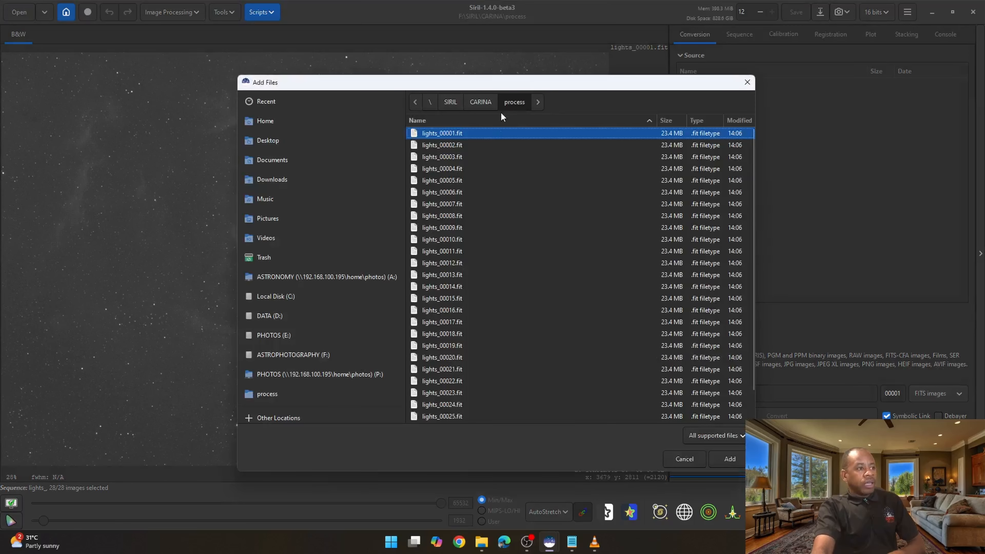
{"action": "left_click", "coordinate": [483, 101]}
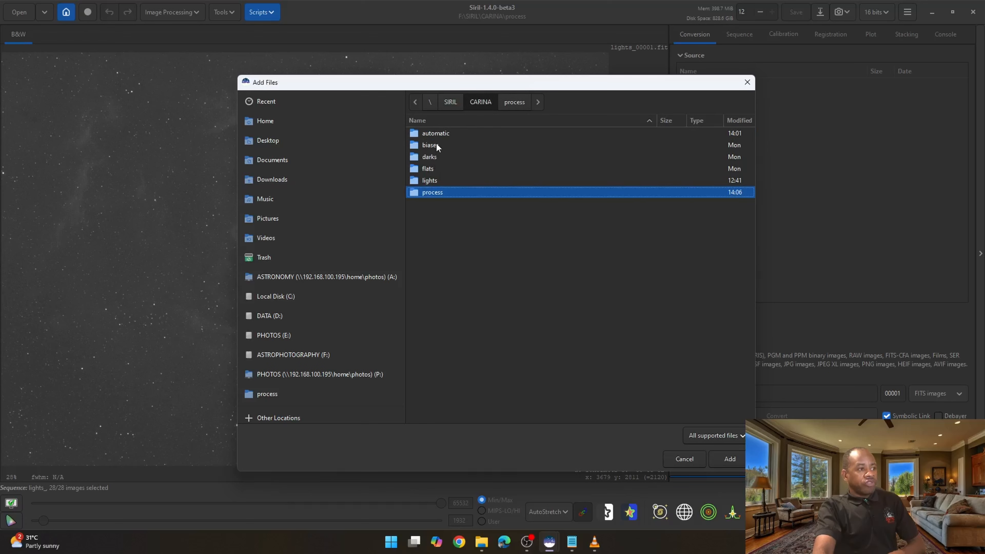
{"action": "double_click", "coordinate": [432, 144]}
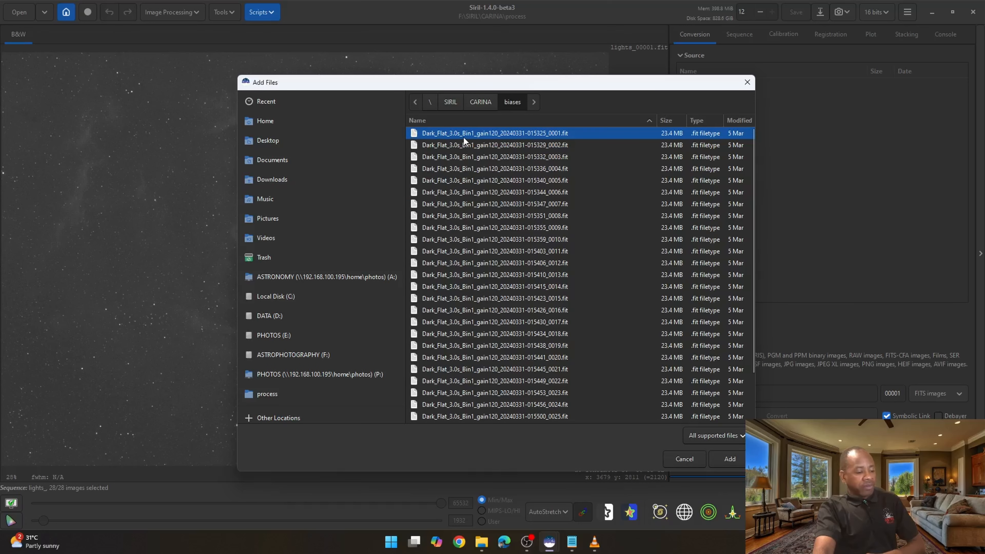
{"action": "key", "text": "ctrl+a"}
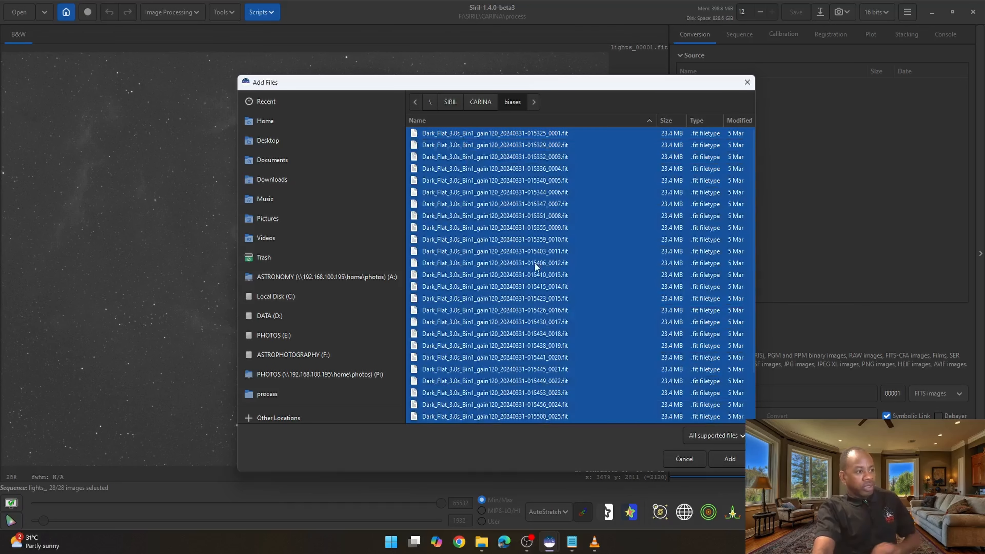
{"action": "left_click", "coordinate": [737, 457]}
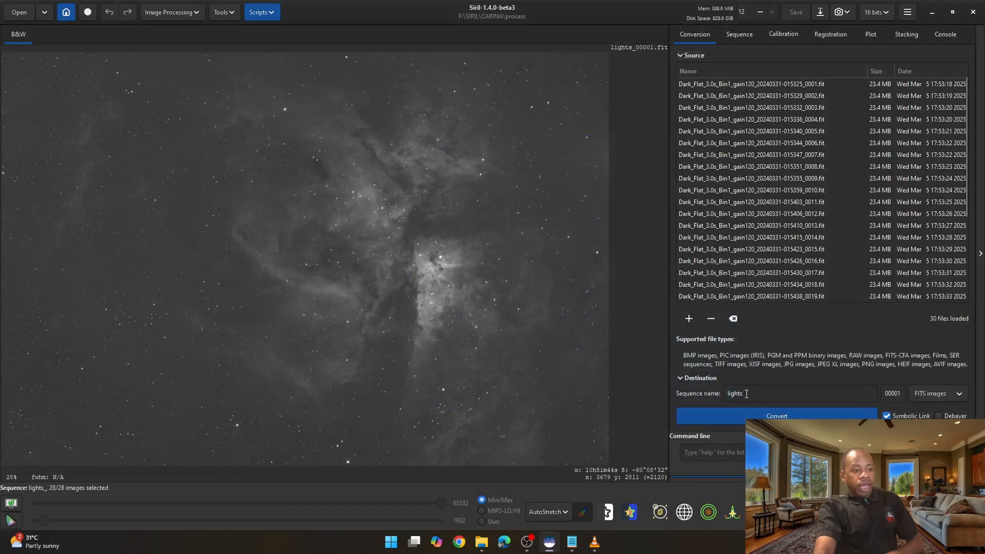
- Rename the destination sequence to dark_flats
{"action": "left_click_drag", "start_coordinate": [746, 393], "coordinate": [723, 393]}
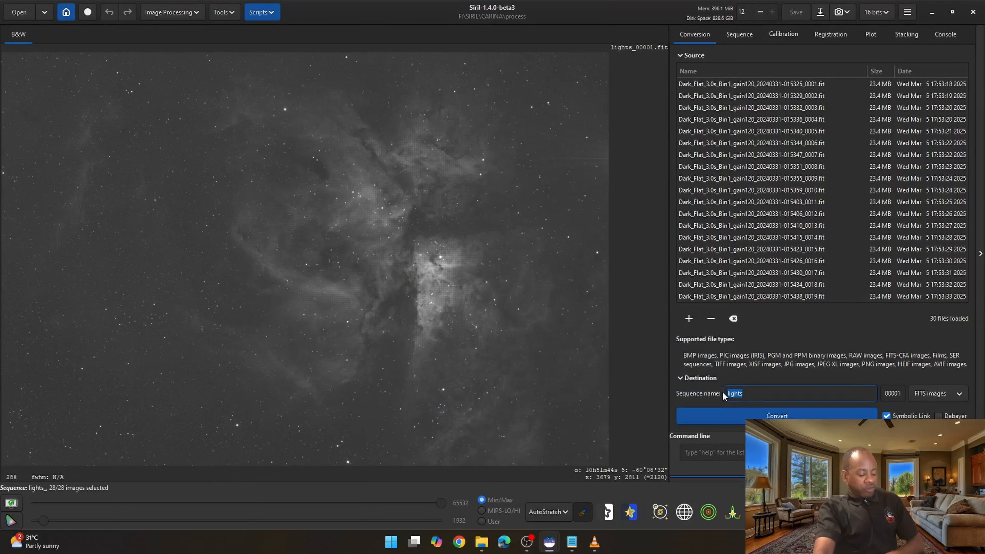
{"action": "type", "text": "dar_"}
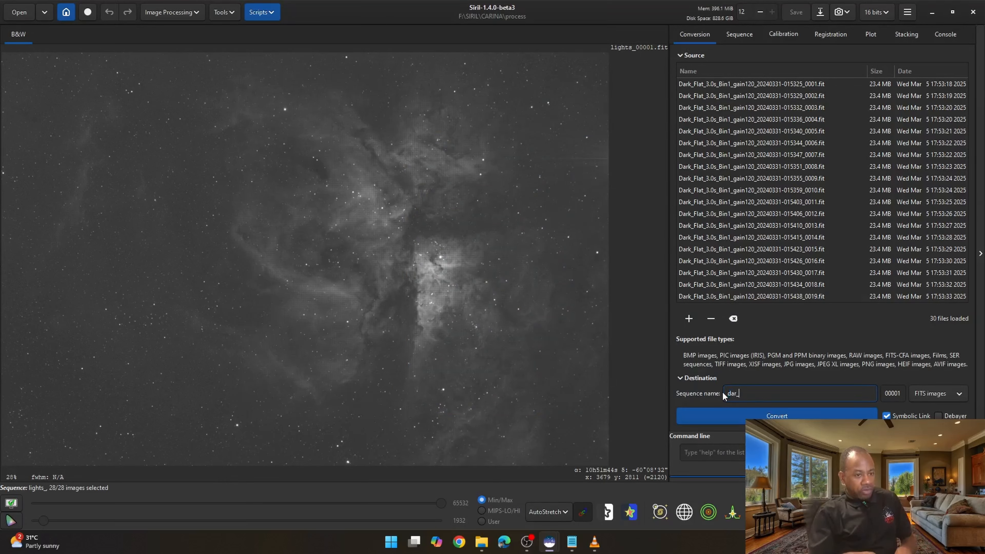
{"action": "key", "text": "BackSpace"}
{"action": "key", "text": "BackSpace"}
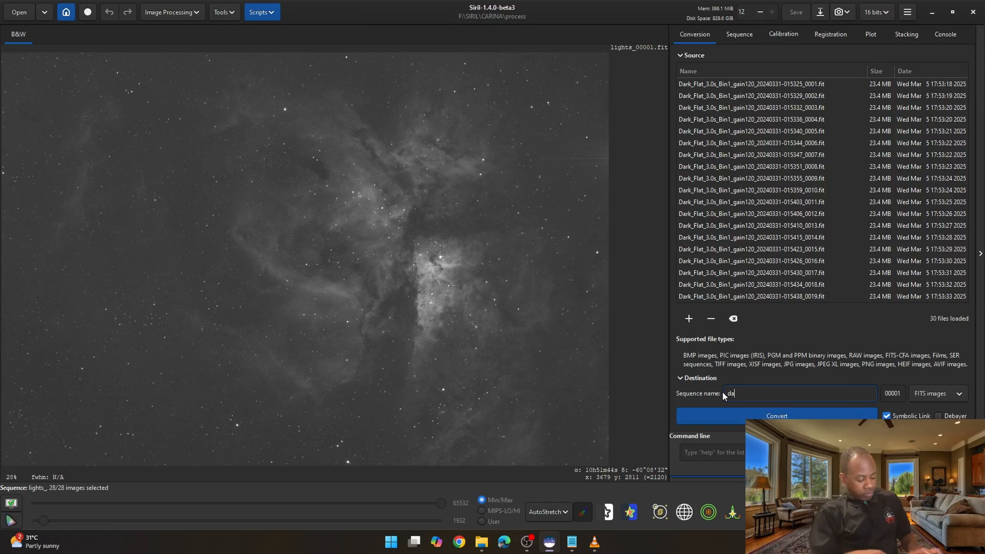
{"action": "type", "text": "rk_fl"}
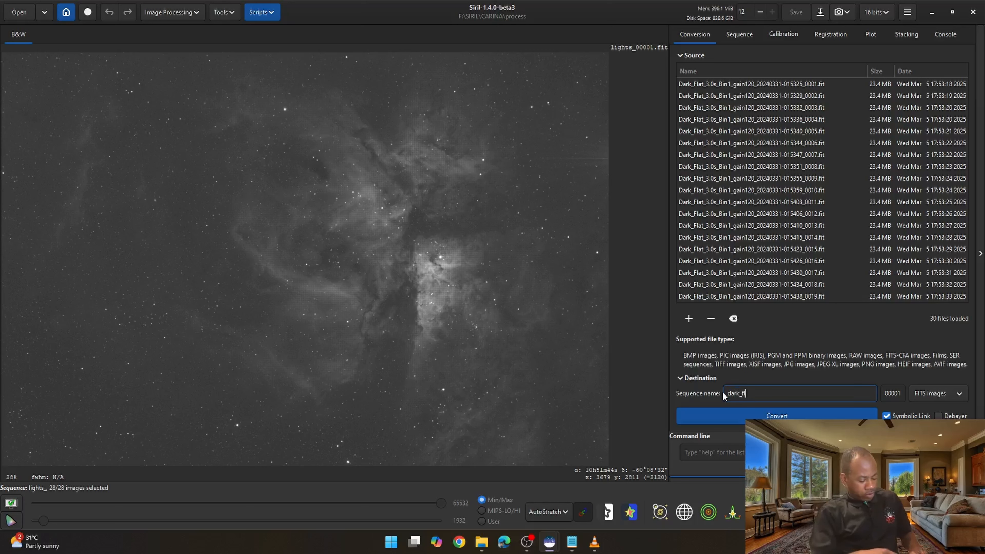
{"action": "type", "text": "ats"}
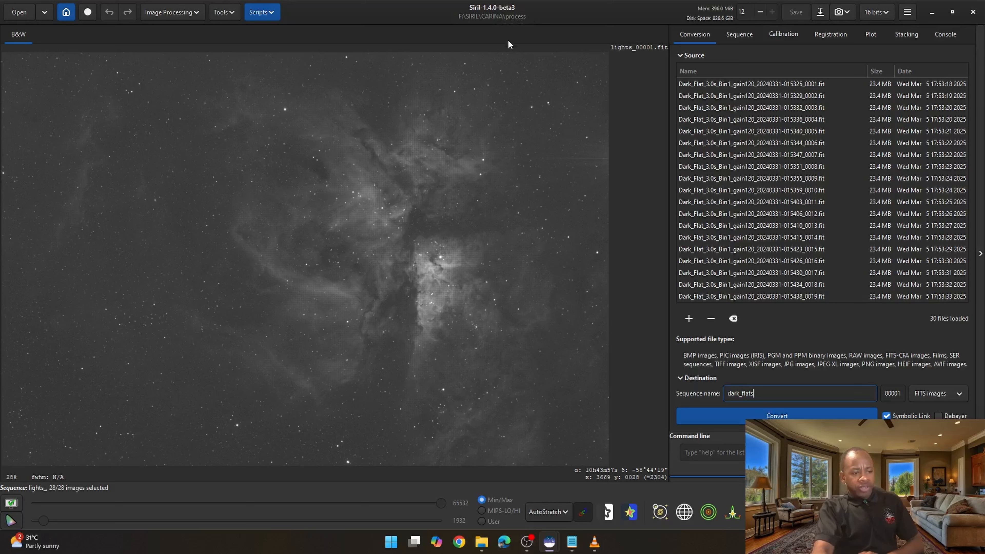
- Convert the dark flat files into a sequence
{"action": "left_click", "coordinate": [778, 413]}
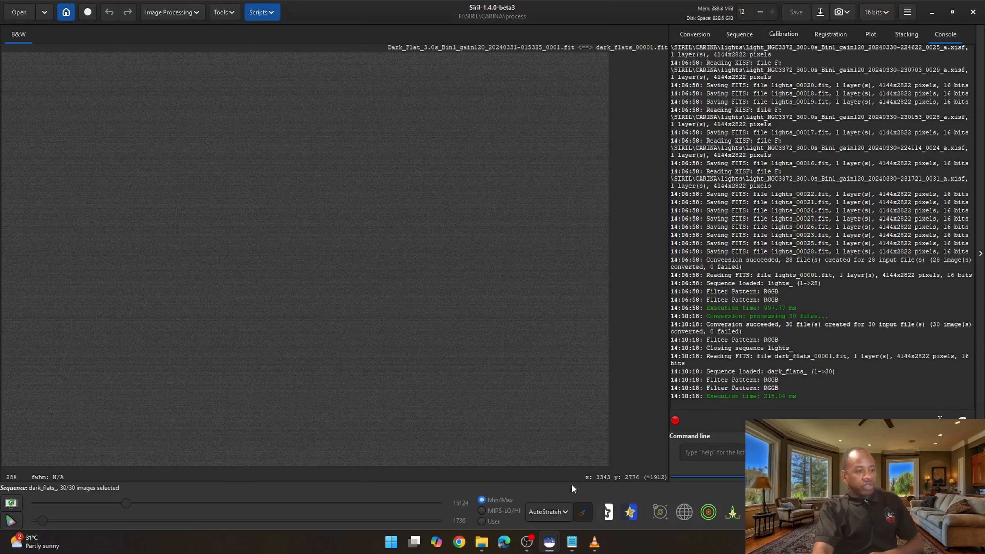
{"action": "left_click", "coordinate": [556, 510]}
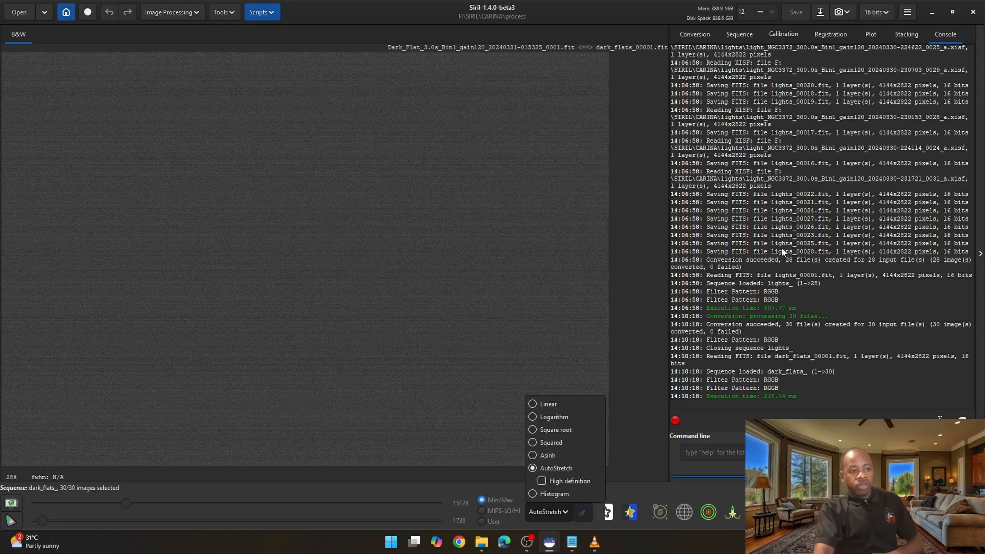
- Switch to File Explorer and look through the converted dark_flats files in the process folder
{"action": "left_click", "coordinate": [645, 13]}
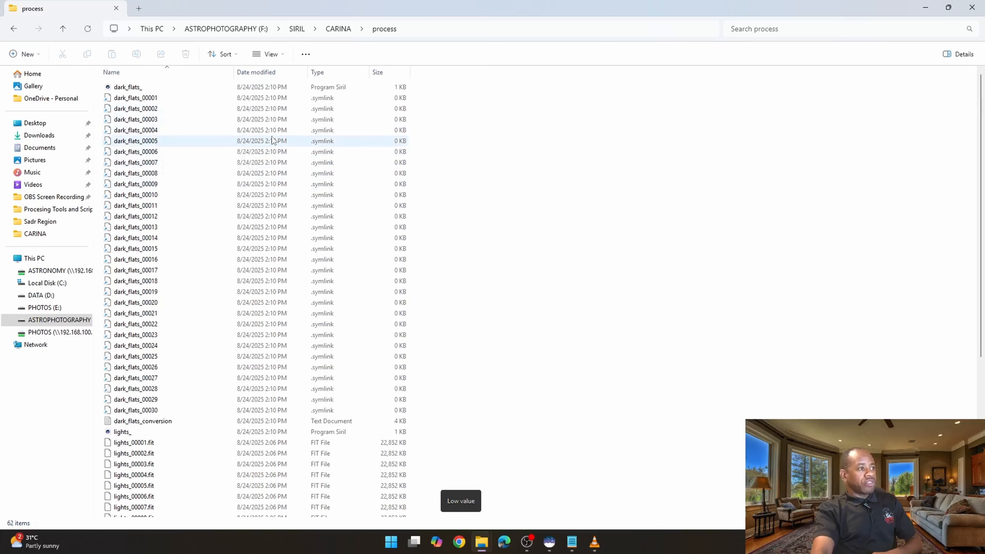
{"action": "scroll", "coordinate": [129, 117], "scroll_direction": "down", "scroll_amount": 4}
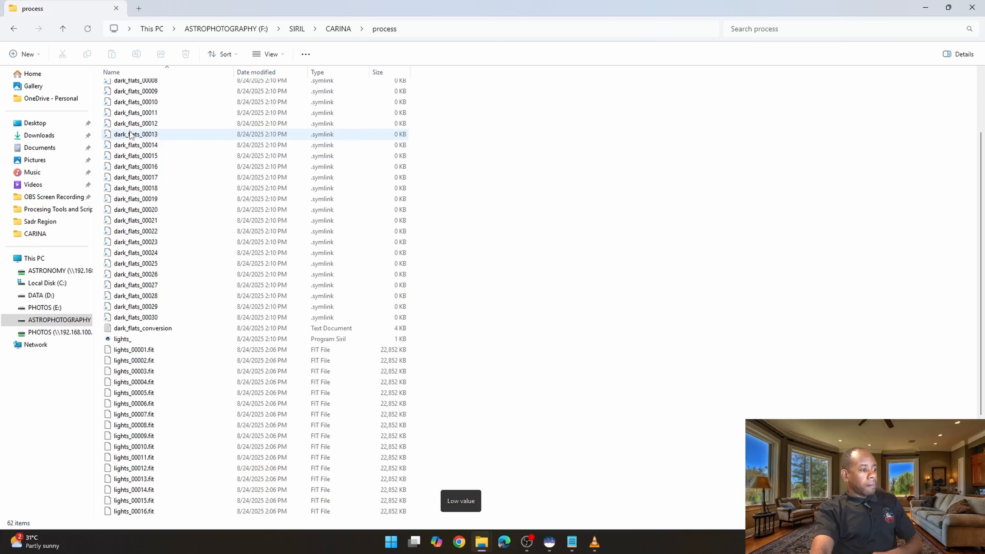
{"action": "scroll", "coordinate": [131, 134], "scroll_direction": "up", "scroll_amount": 4}
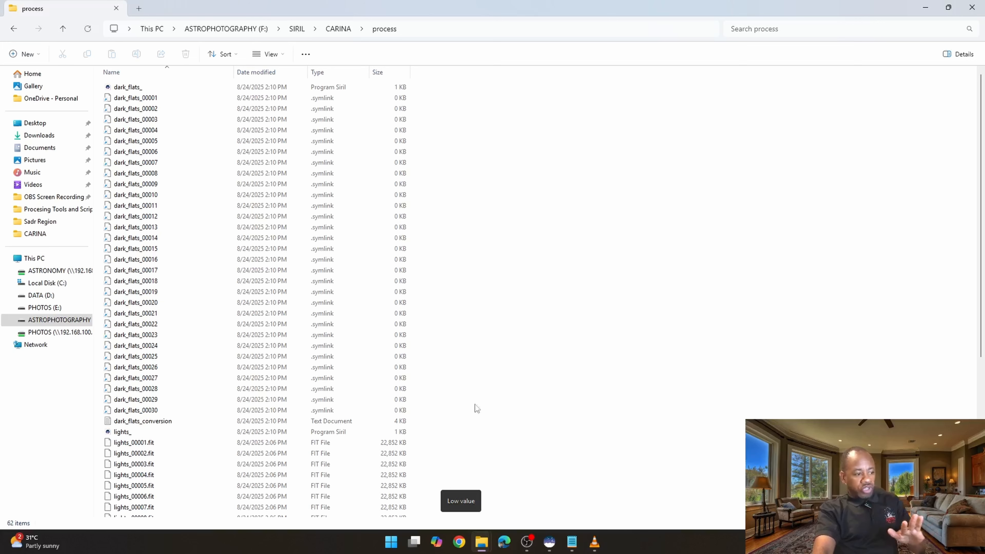
- Open the Windows Developer settings to check Developer Mode, and close them
{"action": "left_click", "coordinate": [389, 545]}
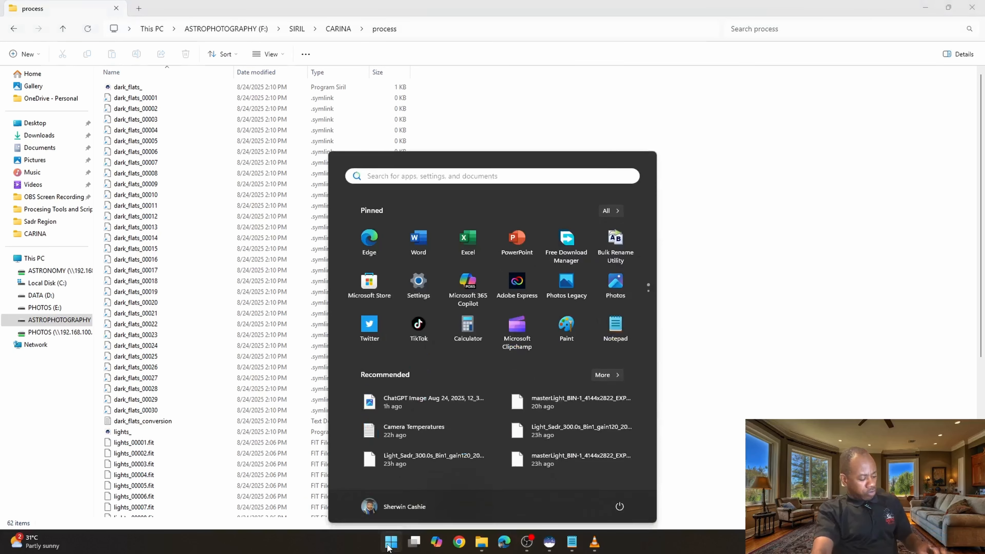
{"action": "type", "text": "dev"}
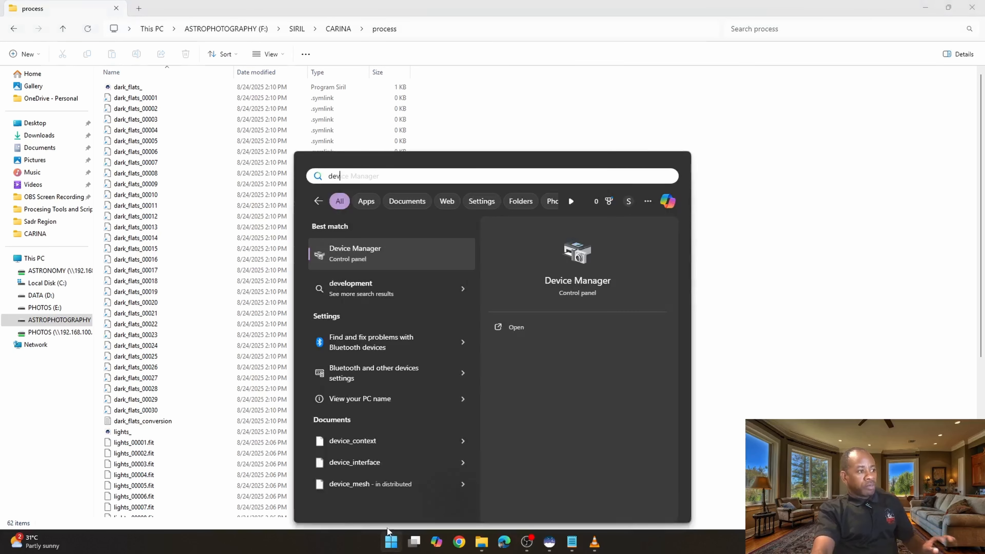
{"action": "type", "text": "e"}
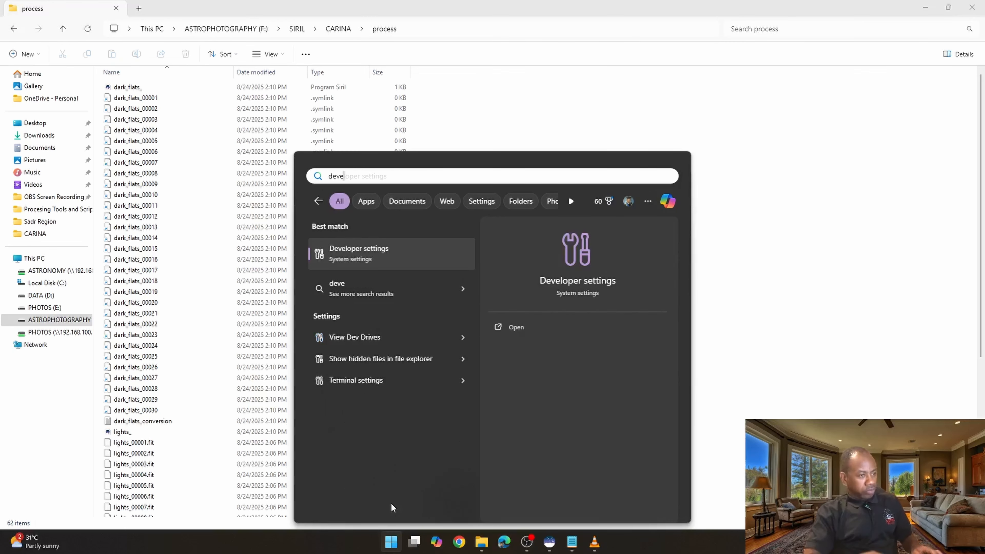
{"action": "left_click", "coordinate": [389, 265]}
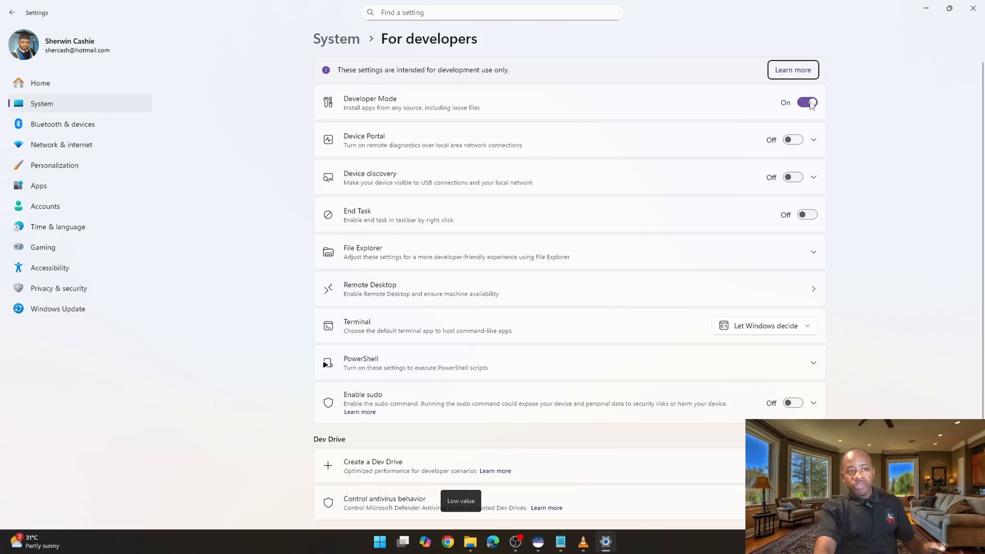
{"action": "left_click", "coordinate": [972, 8]}
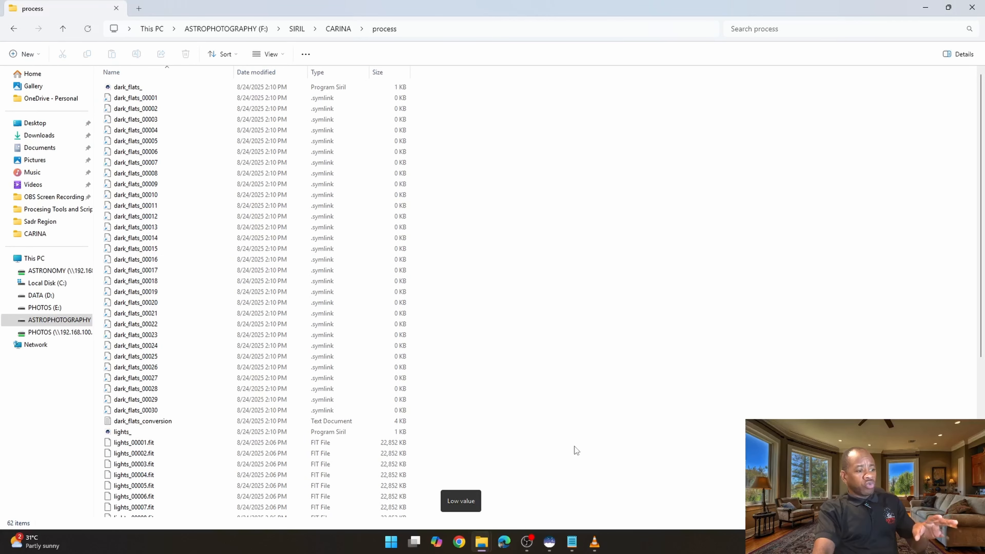
- Back in Siril's Conversion tab, clear the source list and add all files from the darks folder
{"action": "mouse_move", "coordinate": [549, 541]}
{"action": "left_click", "coordinate": [590, 499]}
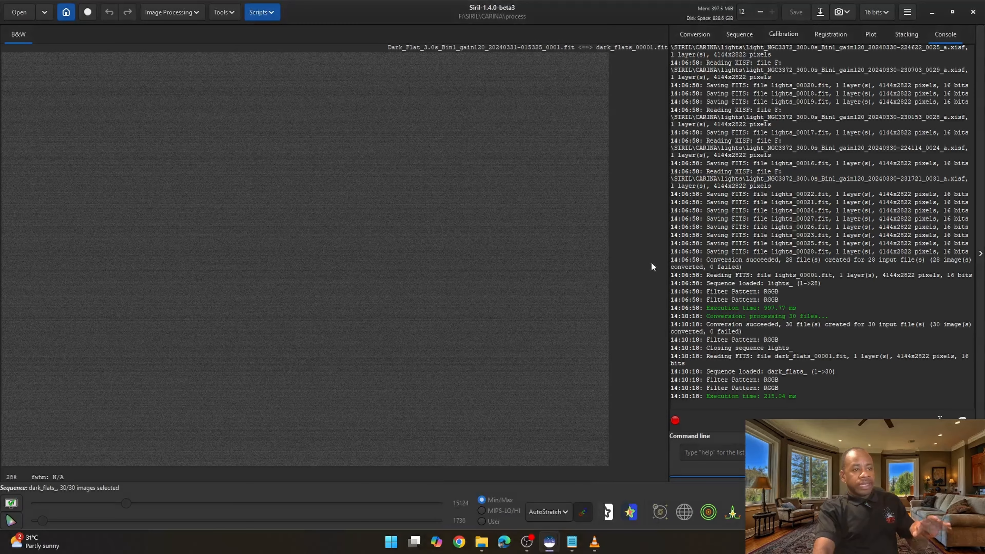
{"action": "left_click", "coordinate": [700, 34]}
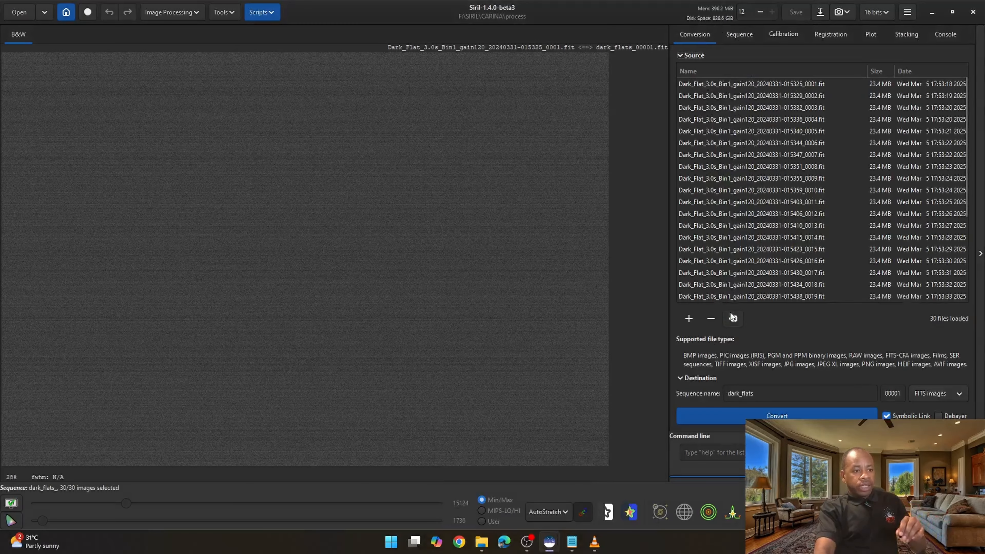
{"action": "left_click", "coordinate": [733, 319]}
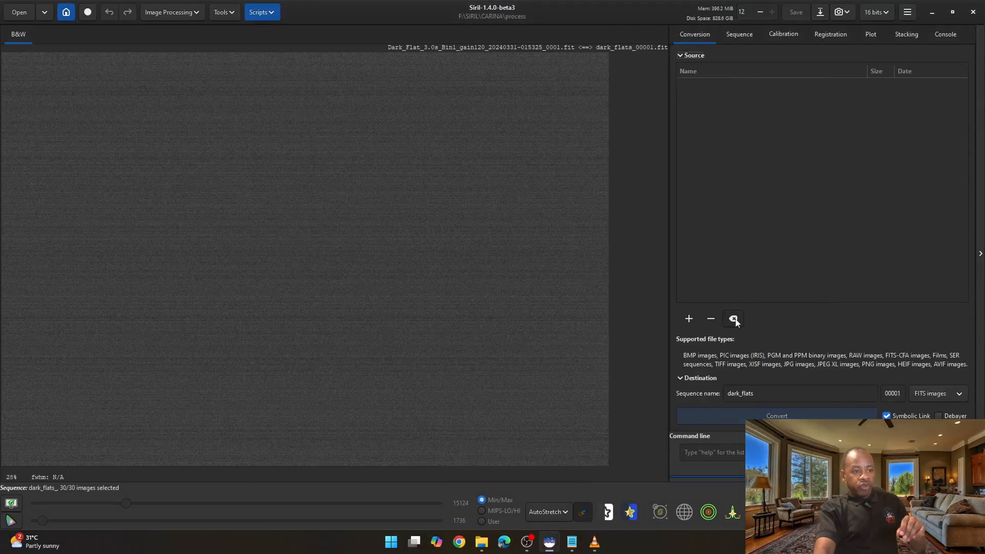
{"action": "left_click", "coordinate": [688, 319]}
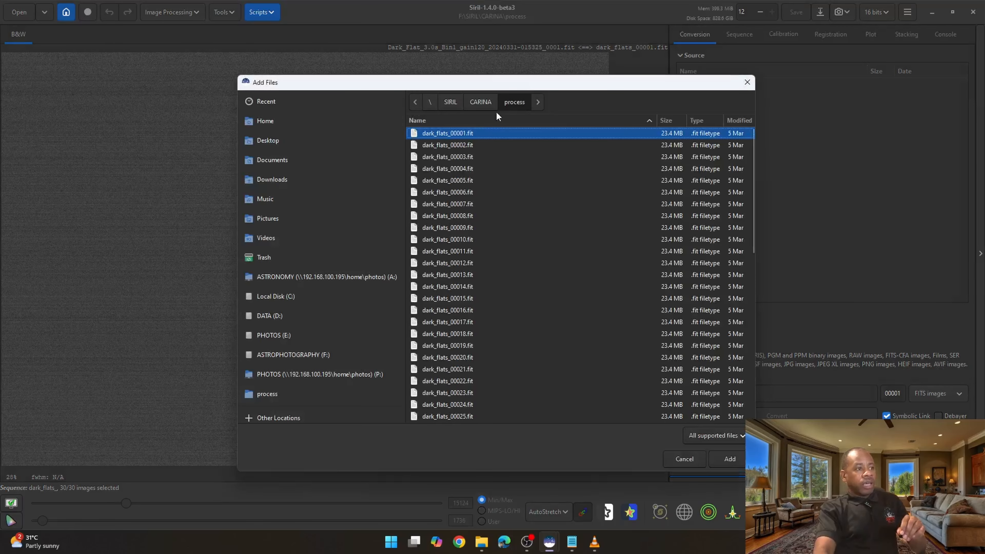
{"action": "left_click", "coordinate": [485, 103]}
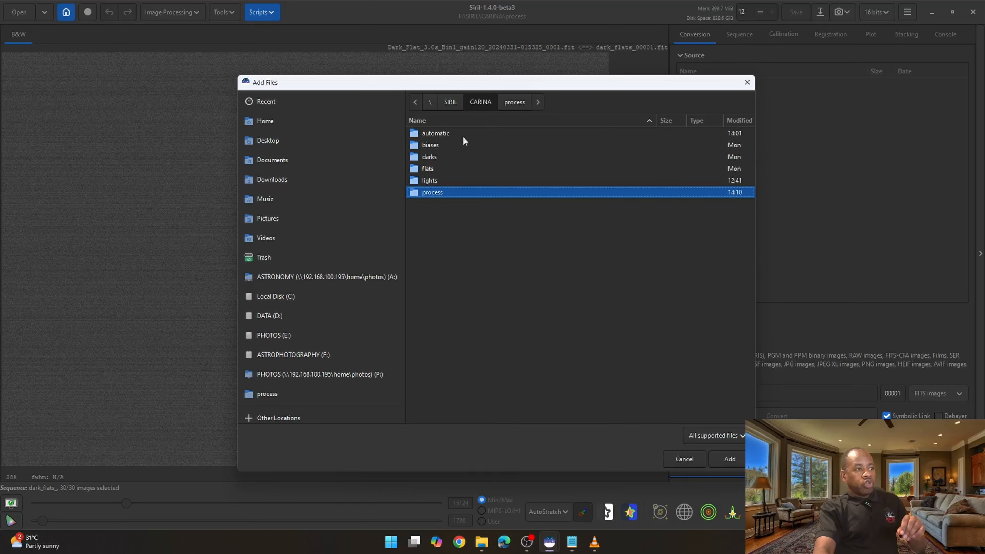
{"action": "double_click", "coordinate": [429, 156]}
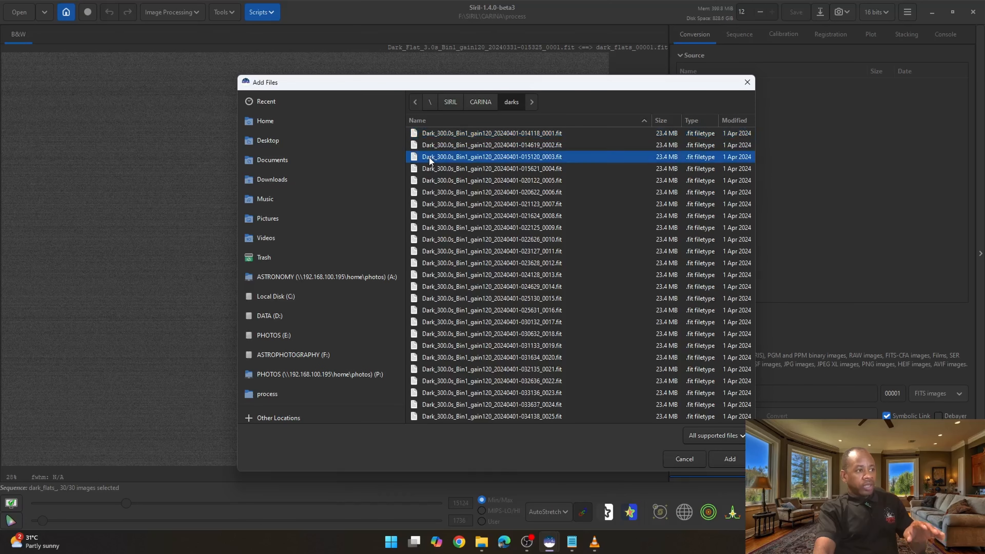
{"action": "key", "text": "ctrl+a"}
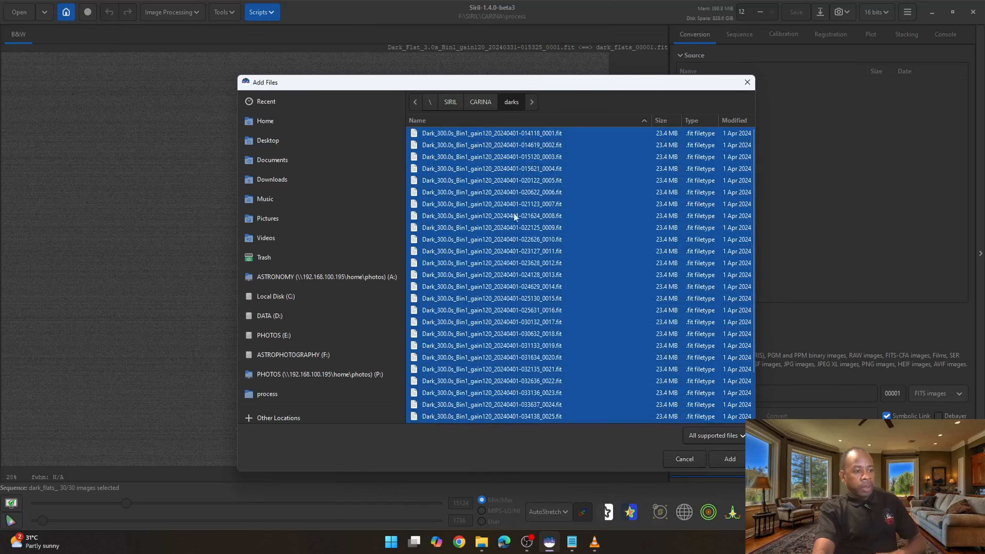
{"action": "left_click", "coordinate": [731, 461]}
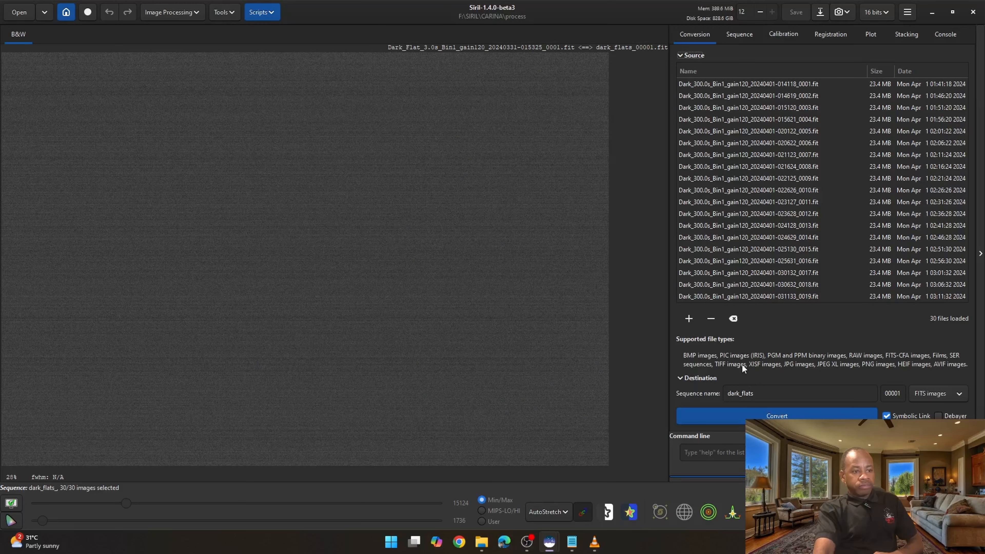
- Rename the destination sequence to darks and convert the dark frames
{"action": "left_click", "coordinate": [760, 395]}
{"action": "key", "text": "BackSpace"}
{"action": "key", "text": "BackSpace"}
{"action": "key", "text": "BackSpace"}
{"action": "key", "text": "BackSpace"}
{"action": "key", "text": "BackSpace"}
{"action": "key", "text": "BackSpace"}
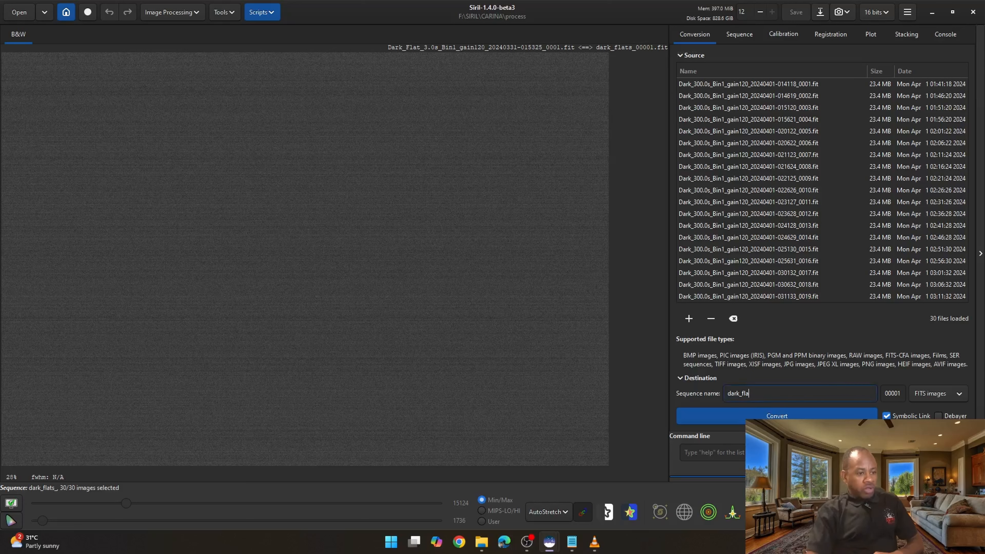
{"action": "type", "text": "s"}
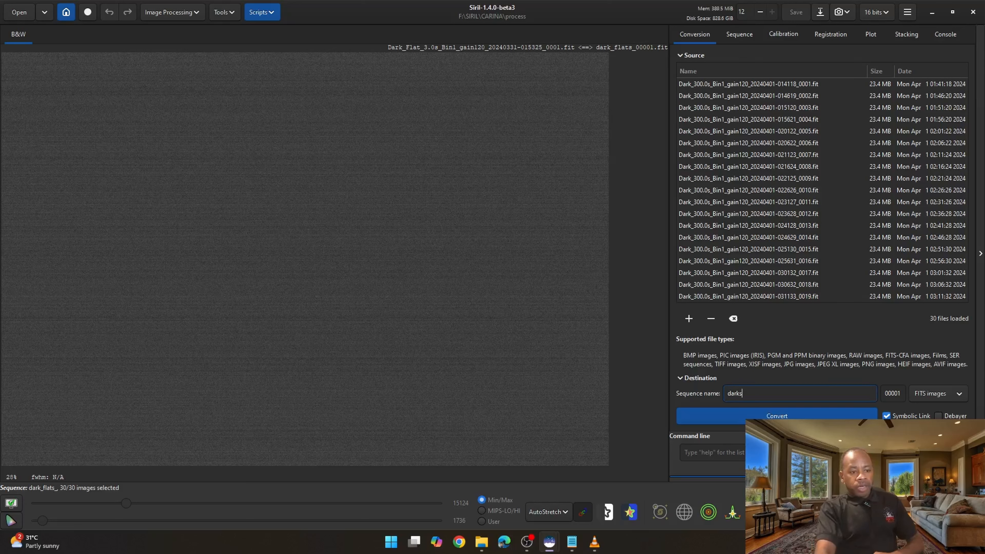
{"action": "left_click", "coordinate": [775, 416]}
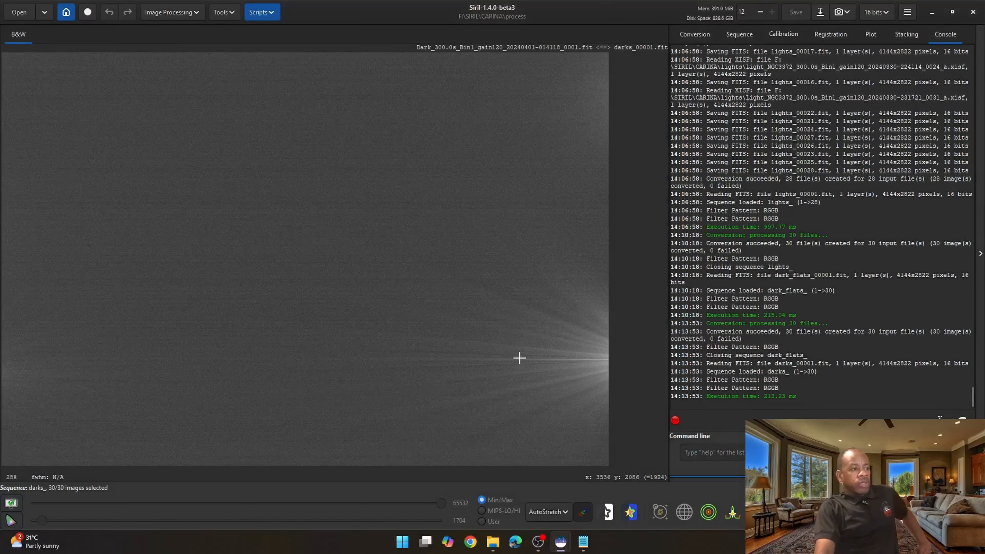
- Inspect the new darks symlink files in the process folder in File Explorer
{"action": "mouse_move", "coordinate": [493, 542]}
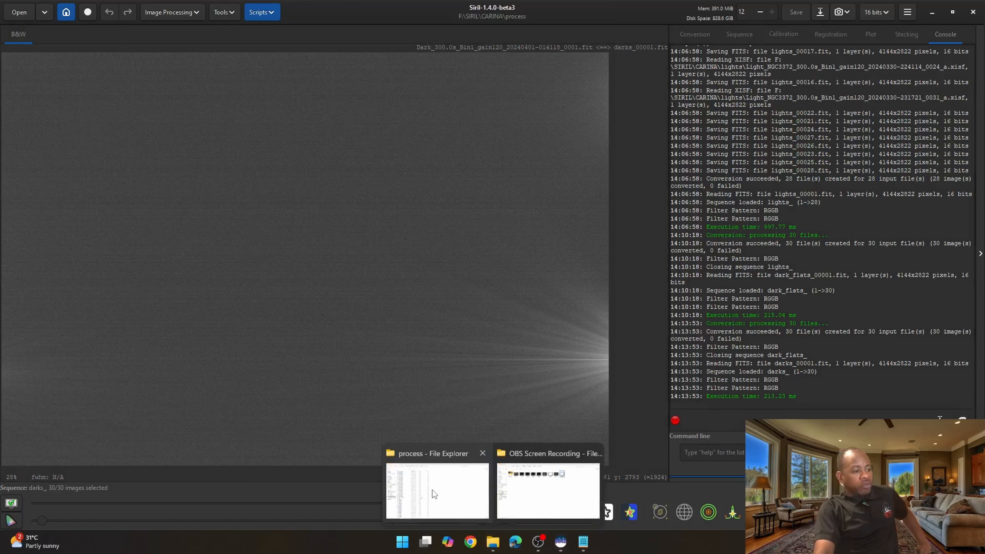
{"action": "left_click", "coordinate": [437, 487]}
{"action": "scroll", "coordinate": [124, 116], "scroll_direction": "down", "scroll_amount": 2}
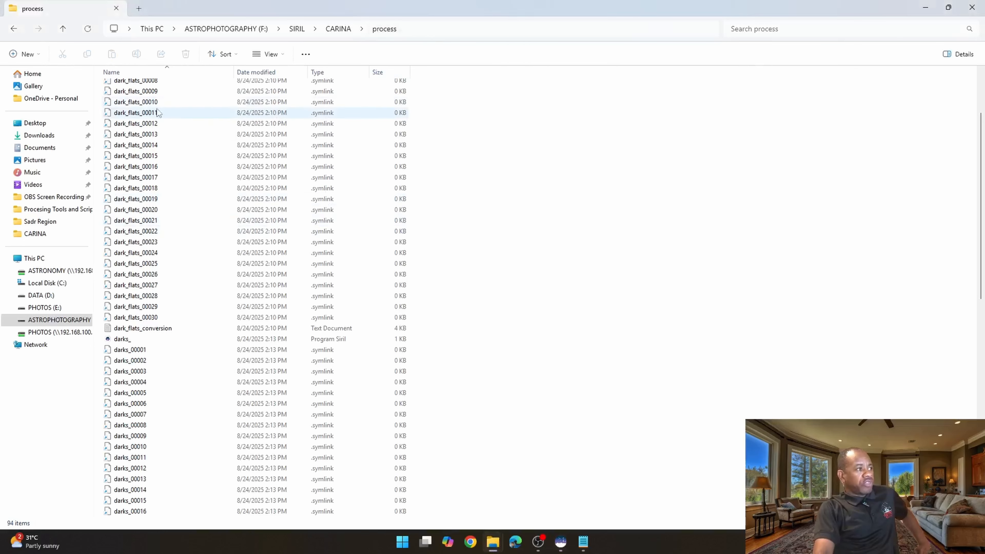
{"action": "left_click", "coordinate": [124, 117]}
{"action": "scroll", "coordinate": [125, 120], "scroll_direction": "down", "scroll_amount": 2}
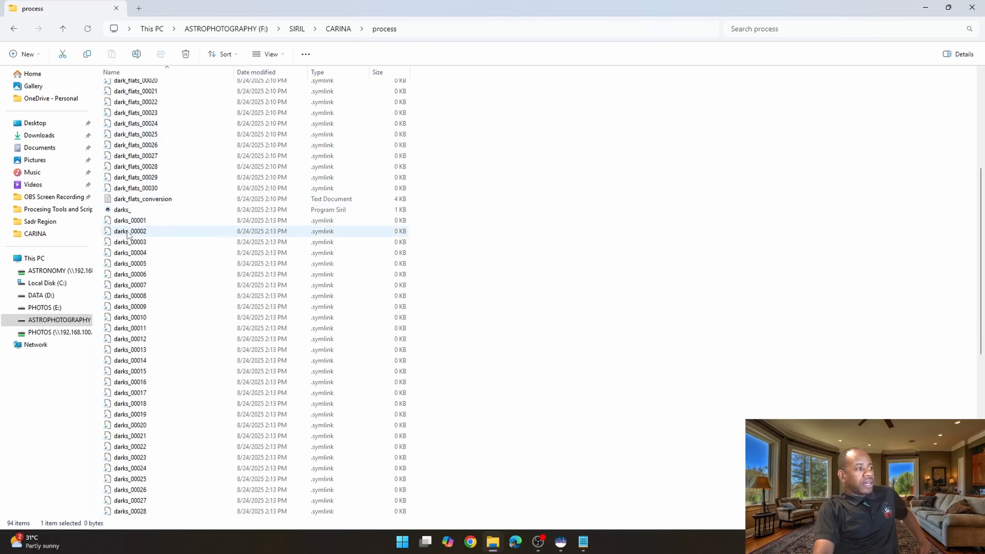
{"action": "left_click", "coordinate": [167, 231]}
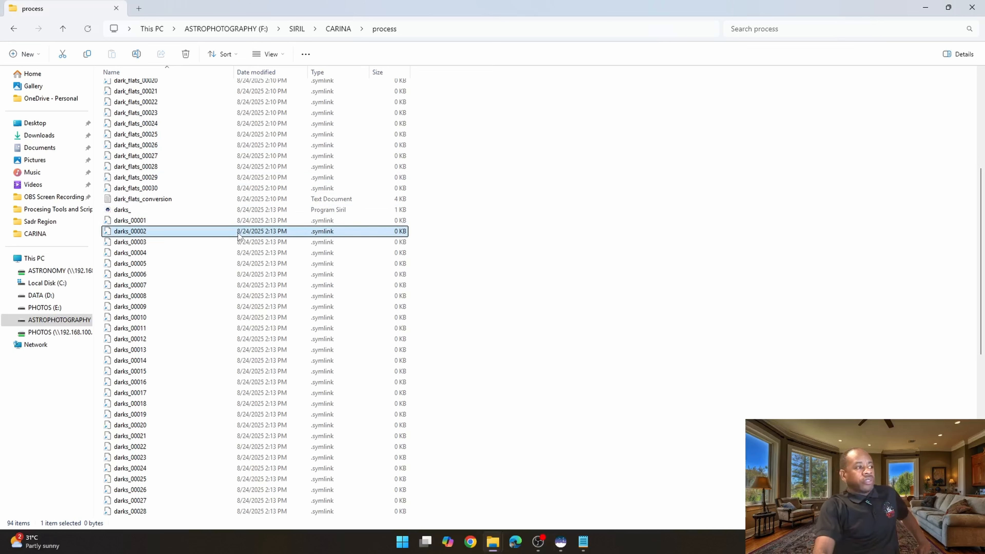
{"action": "left_click", "coordinate": [514, 194]}
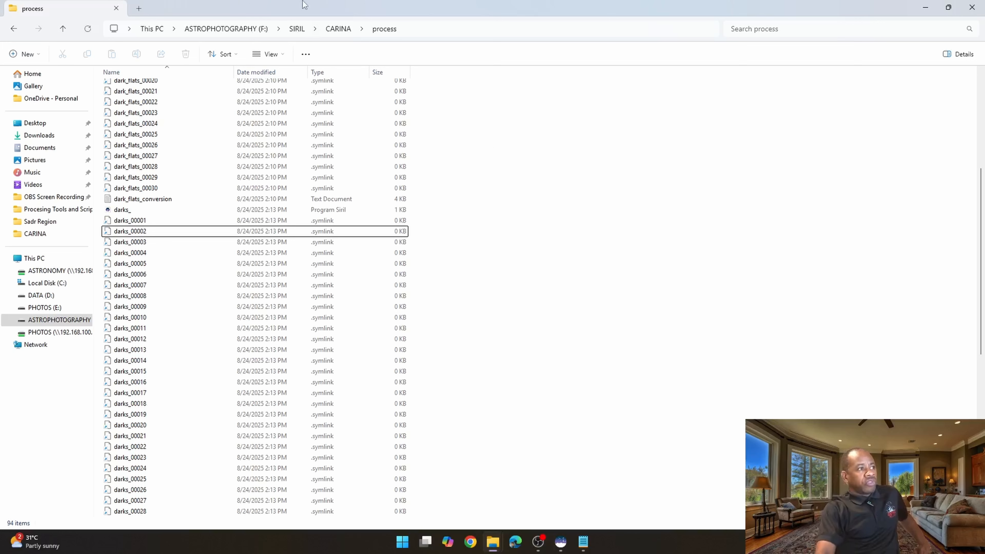
- Compare the original darks folder with the process folder files and return to Siril
{"action": "left_click", "coordinate": [340, 28]}
{"action": "left_click", "coordinate": [129, 102]}
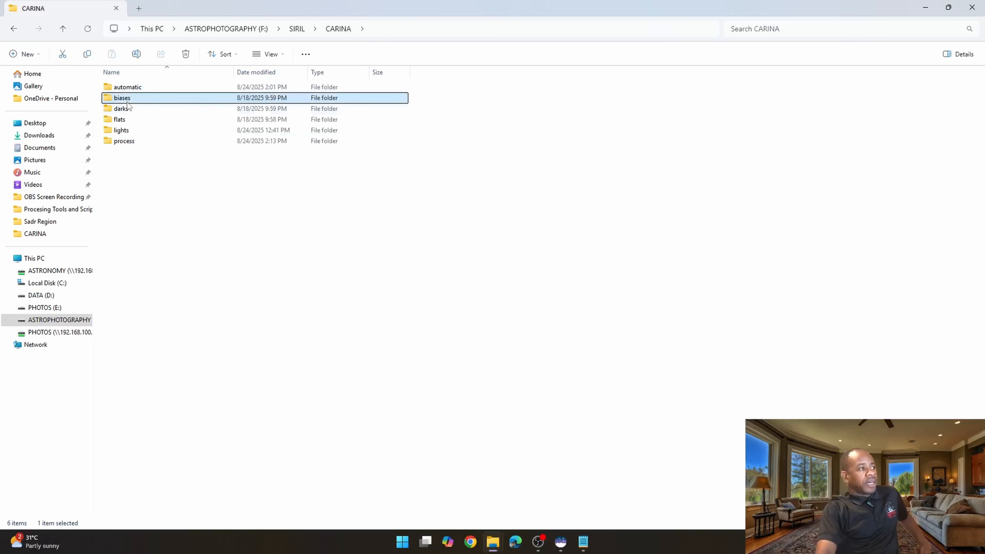
{"action": "left_click", "coordinate": [123, 109]}
{"action": "left_click", "coordinate": [124, 120]}
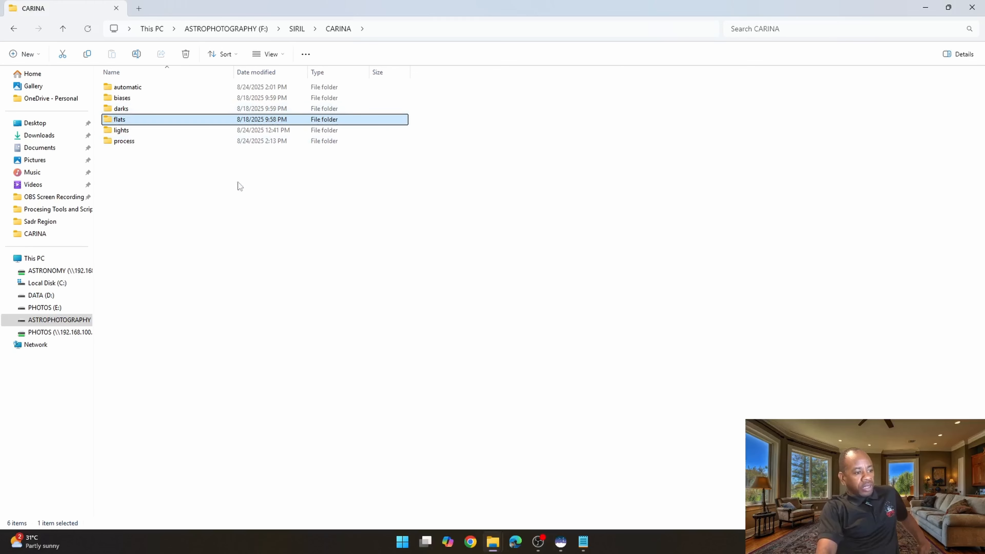
{"action": "left_click", "coordinate": [124, 109]}
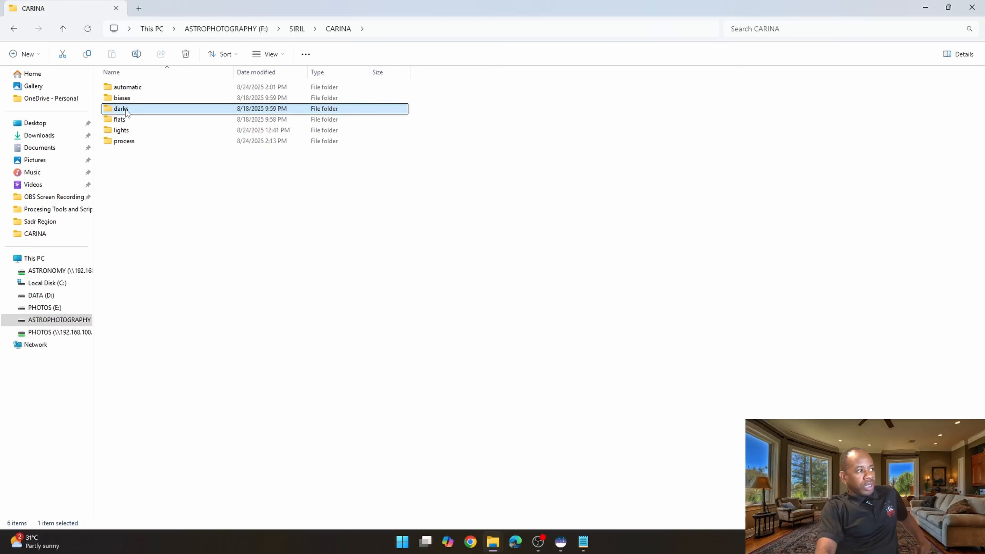
{"action": "double_click", "coordinate": [125, 109]}
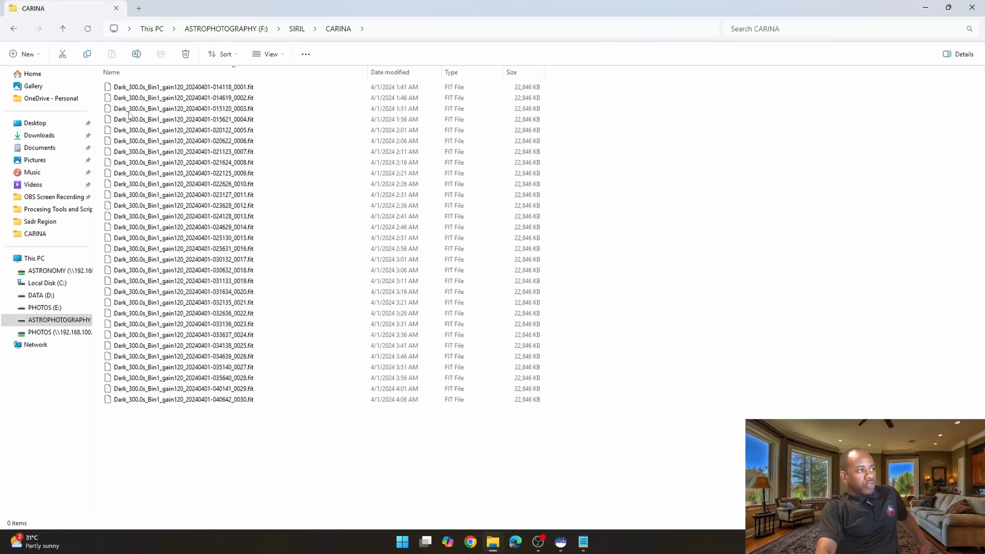
{"action": "left_click", "coordinate": [62, 28]}
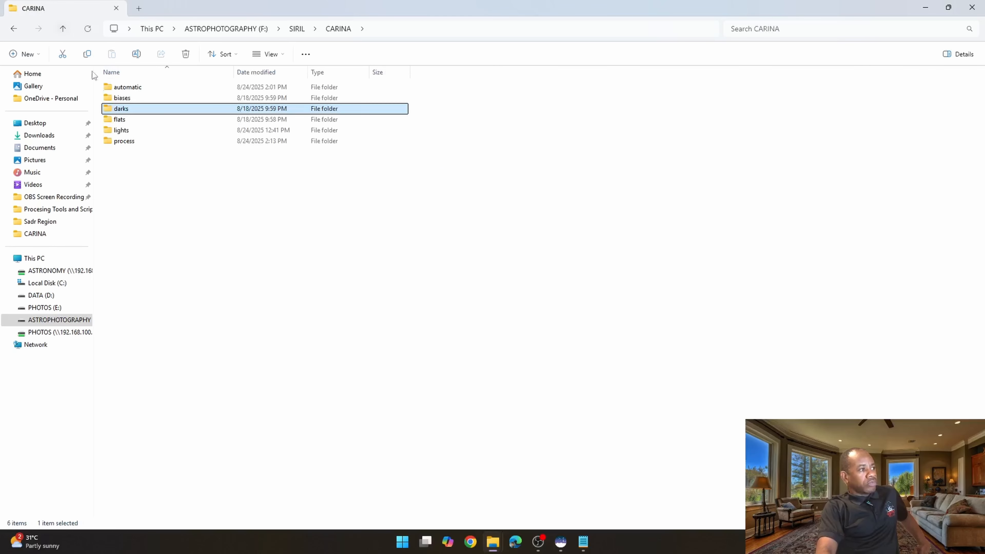
{"action": "double_click", "coordinate": [131, 144]}
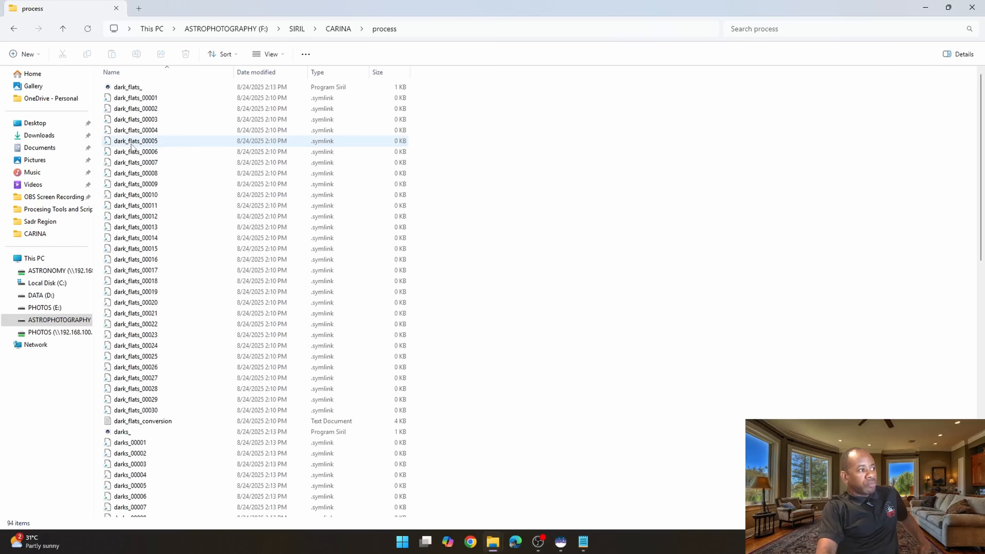
{"action": "scroll", "coordinate": [186, 194], "scroll_direction": "down", "scroll_amount": 9}
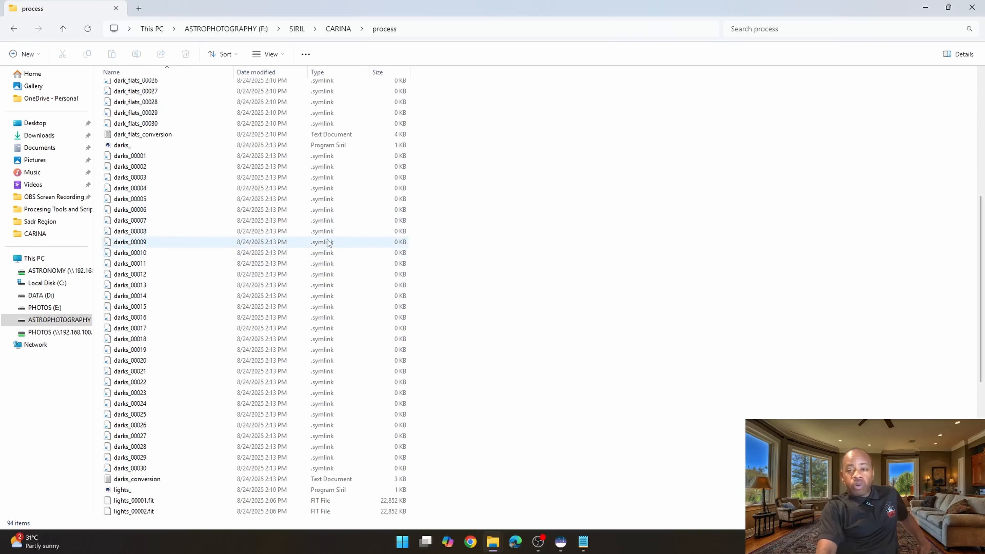
{"action": "mouse_move", "coordinate": [561, 541]}
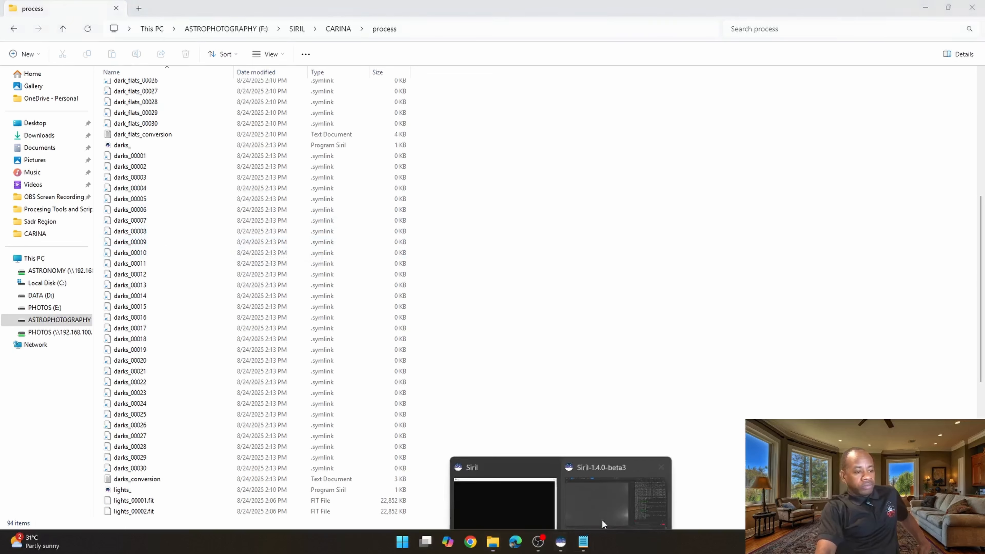
{"action": "left_click", "coordinate": [627, 488]}
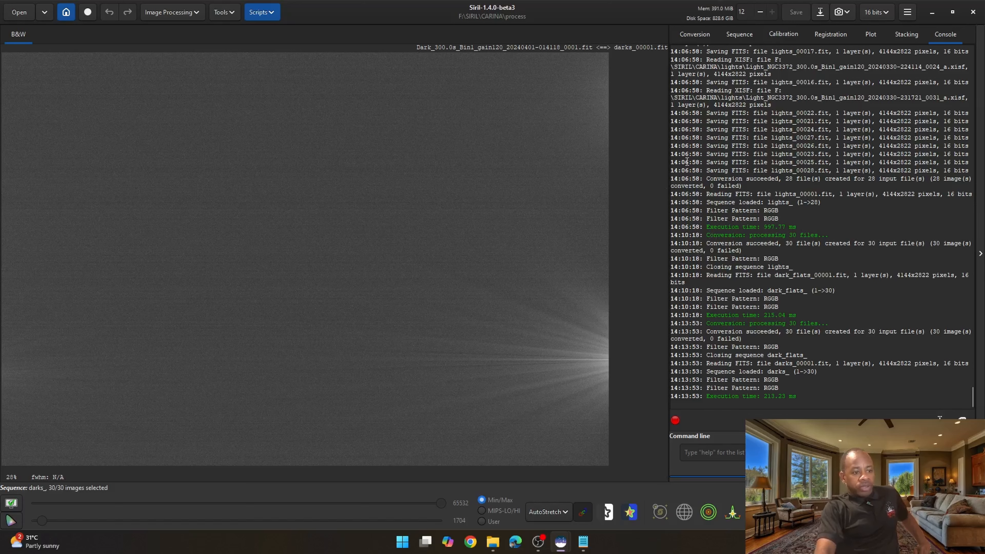
- Clear the conversion source list and add all files from the flats folder
{"action": "left_click", "coordinate": [694, 36]}
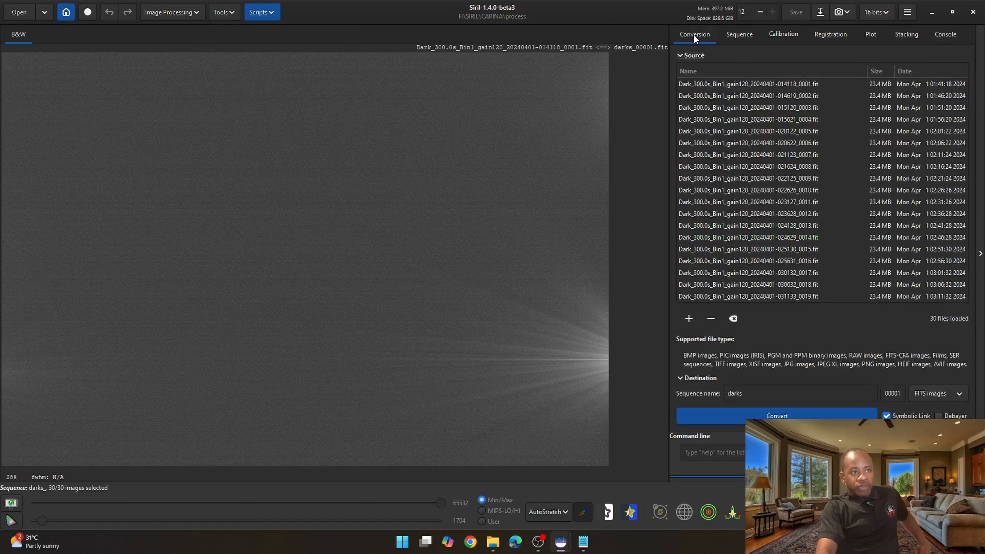
{"action": "left_click", "coordinate": [733, 318]}
{"action": "left_click", "coordinate": [687, 319]}
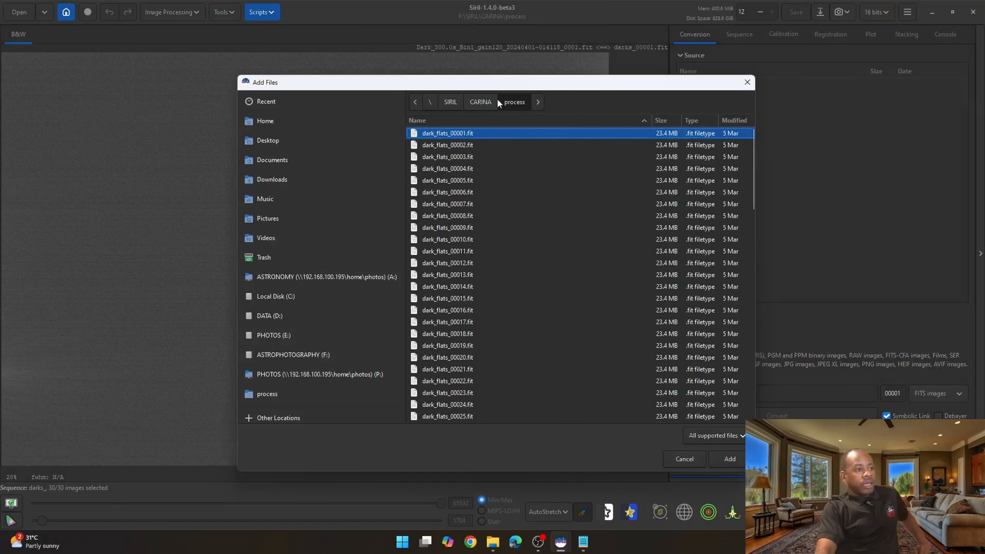
{"action": "left_click", "coordinate": [485, 102]}
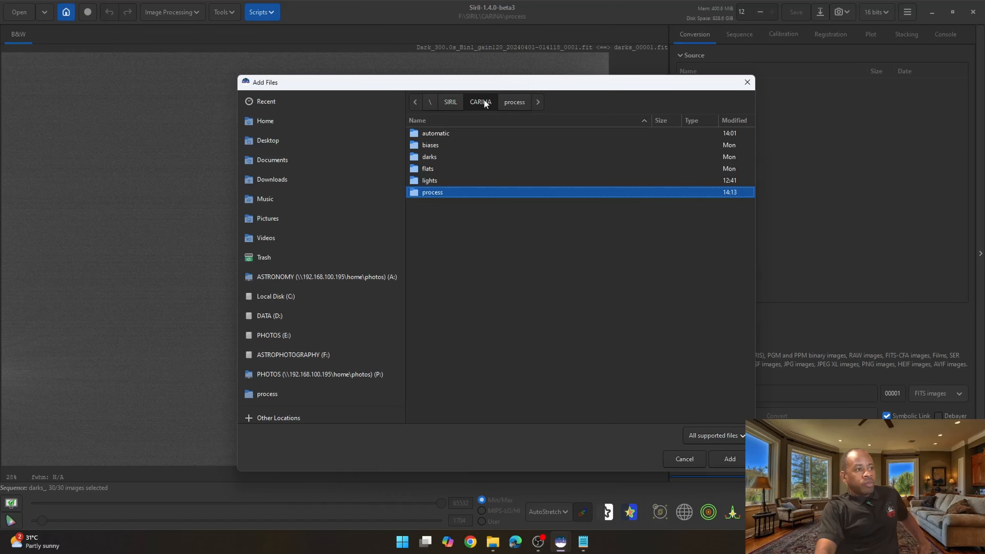
{"action": "double_click", "coordinate": [428, 168]}
{"action": "left_click", "coordinate": [472, 155]}
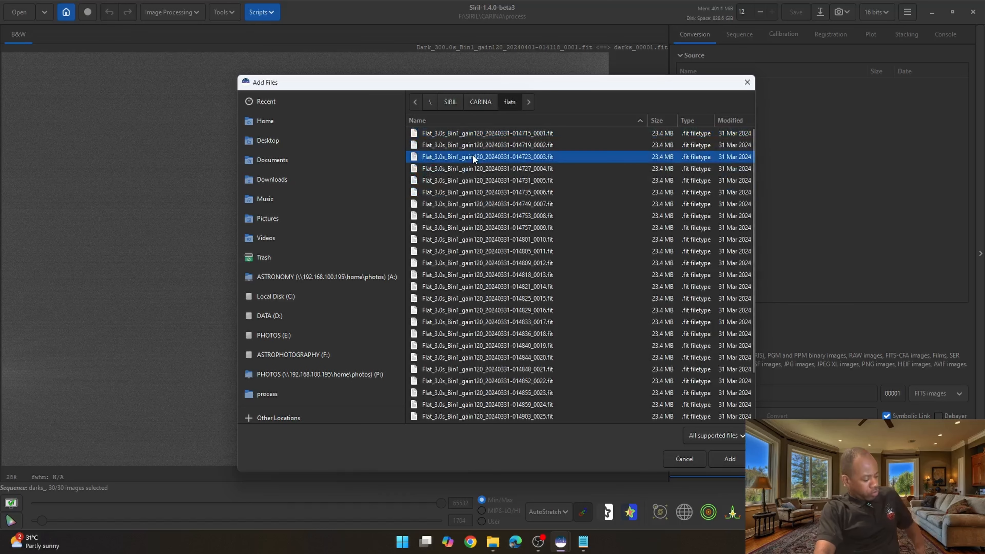
{"action": "key", "text": "ctrl+a"}
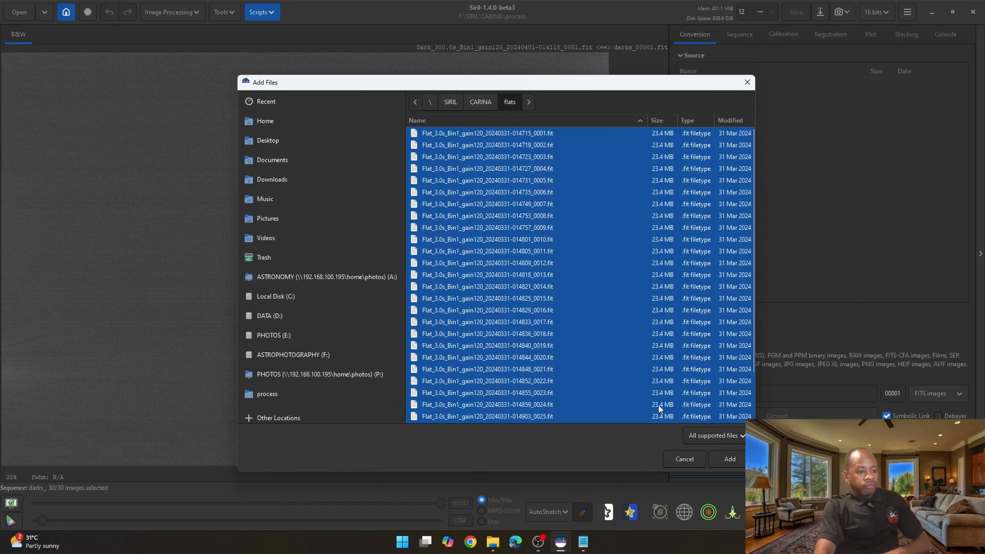
{"action": "left_click", "coordinate": [728, 457]}
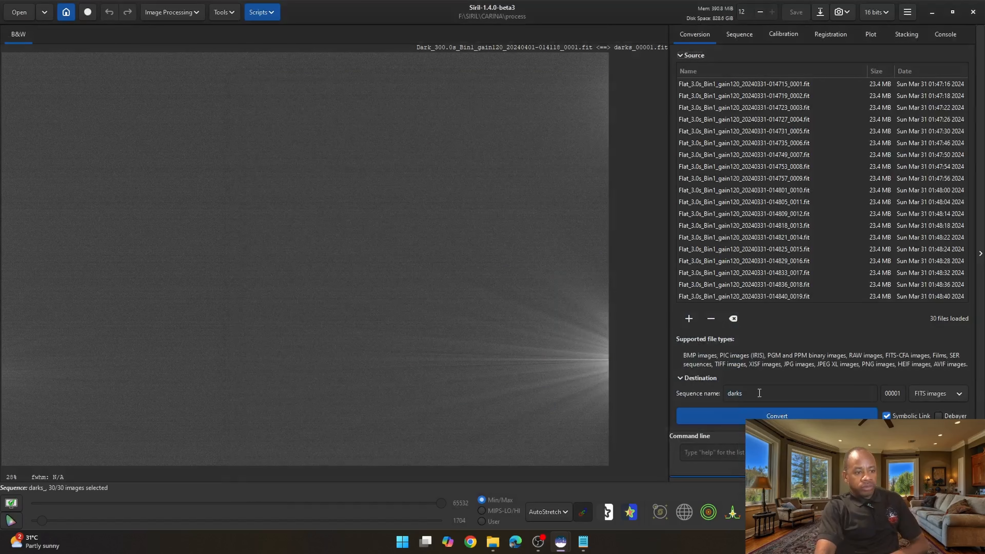
- Rename the destination sequence to flats and convert the flat frames
{"action": "type", "text": "flats"}
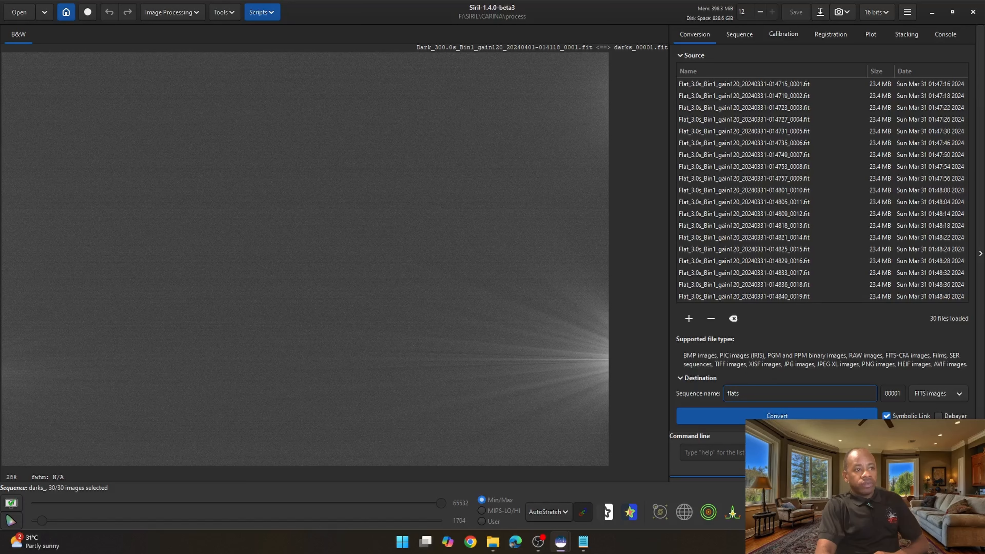
{"action": "key", "text": "Return"}
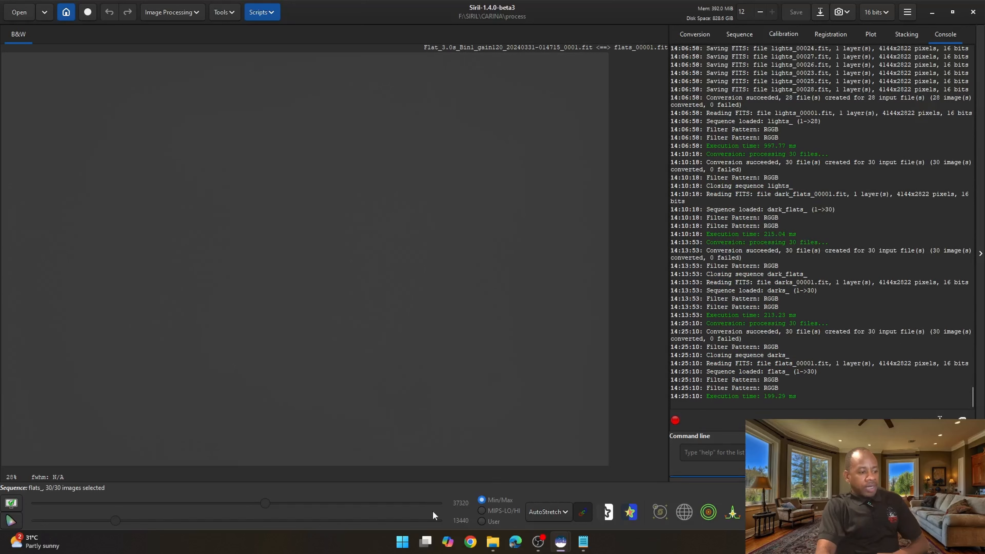
- Inspect the new flats symlink files alongside the darks and dark flats in the process folder
{"action": "mouse_move", "coordinate": [493, 541]}
{"action": "left_click", "coordinate": [450, 502]}
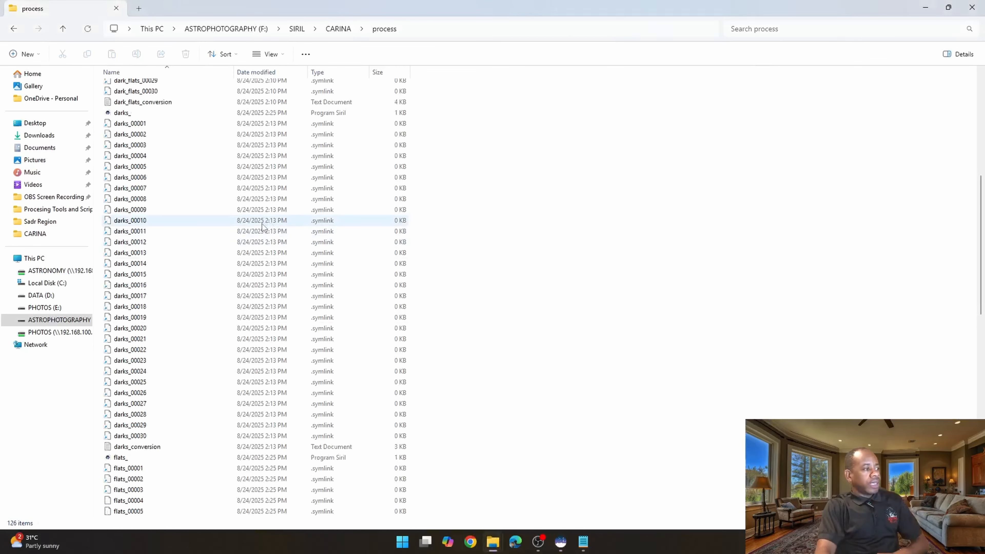
{"action": "scroll", "coordinate": [261, 223], "scroll_direction": "down", "scroll_amount": 10}
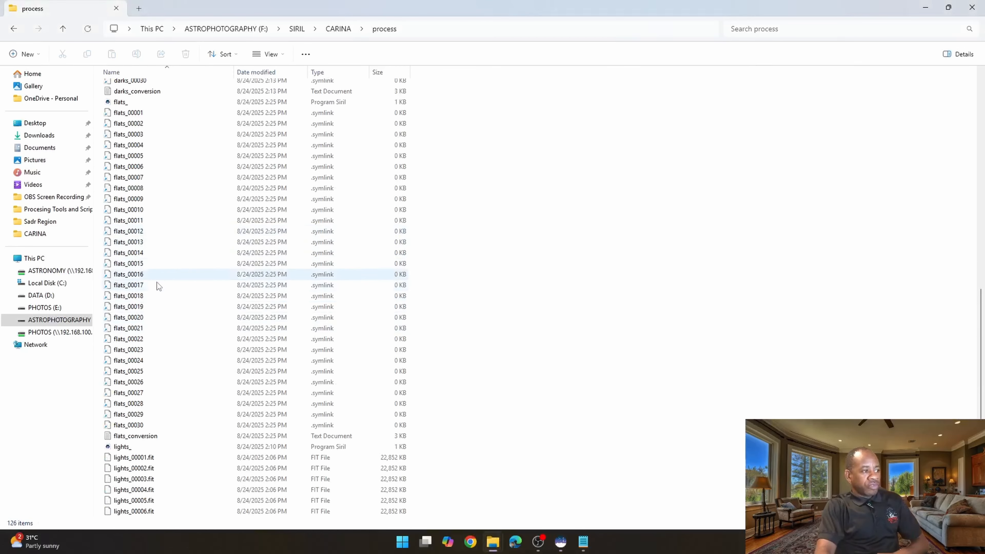
{"action": "scroll", "coordinate": [224, 274], "scroll_direction": "up", "scroll_amount": 10}
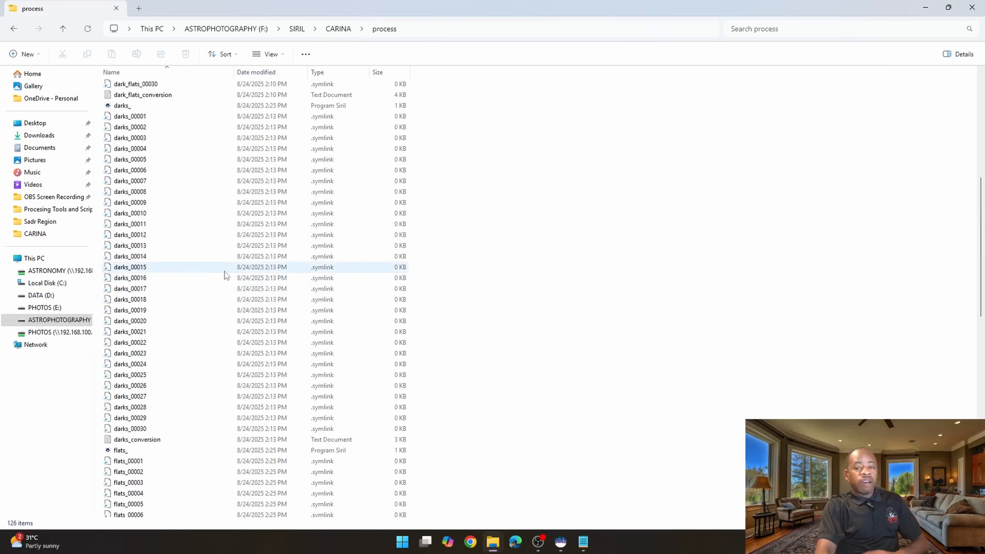
{"action": "scroll", "coordinate": [224, 273], "scroll_direction": "up", "scroll_amount": 6}
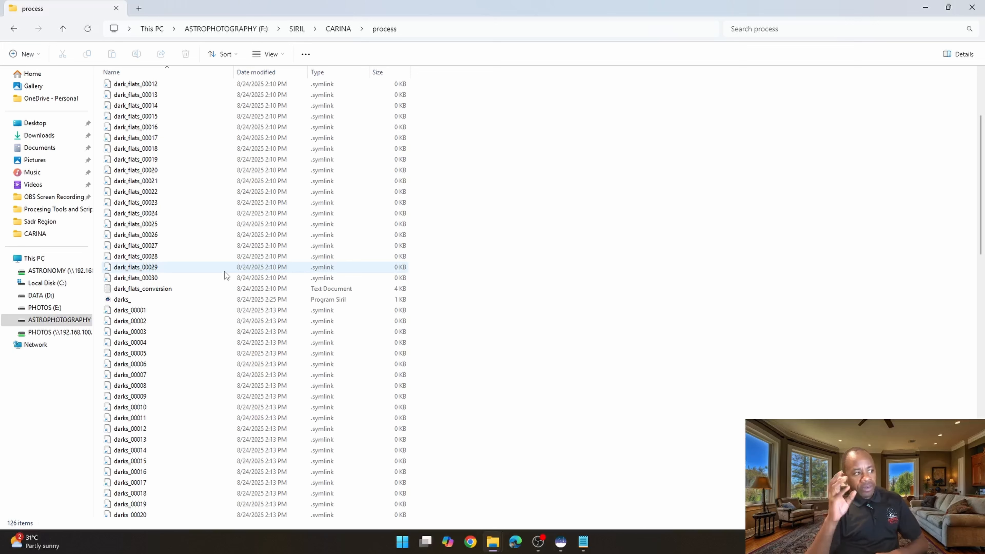
{"action": "scroll", "coordinate": [224, 271], "scroll_direction": "down", "scroll_amount": 20}
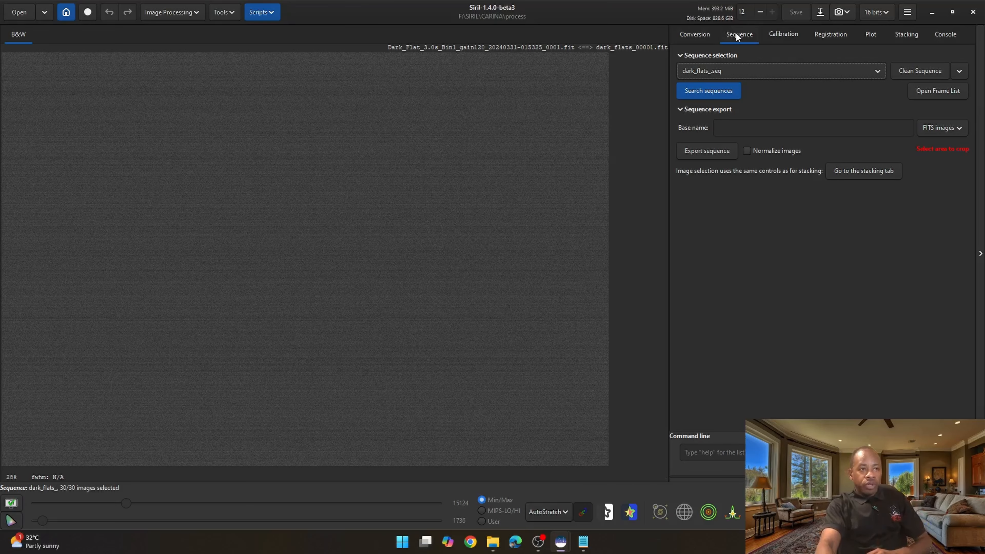
- Select the dark_flats_ sequence as the active sequence
{"action": "left_click", "coordinate": [694, 34]}
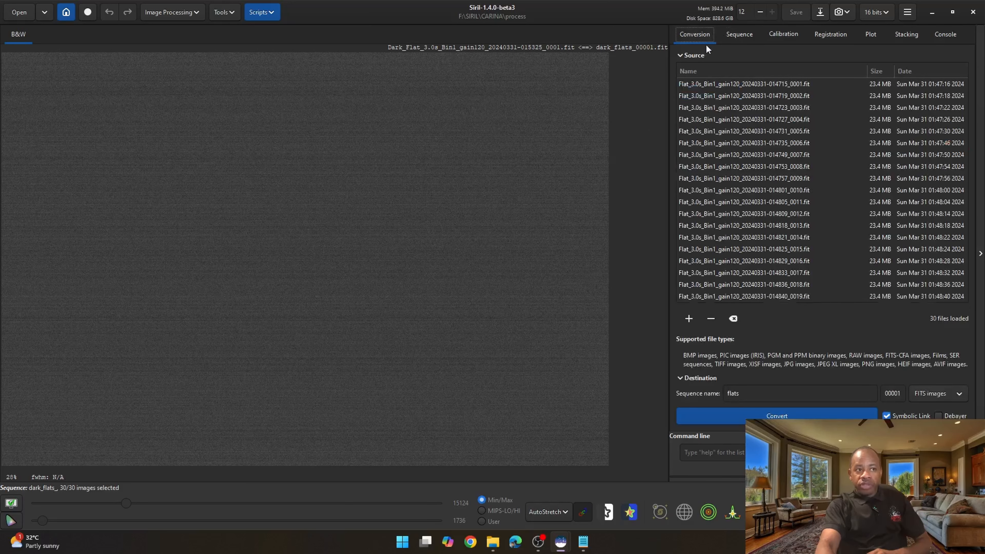
{"action": "left_click", "coordinate": [737, 39]}
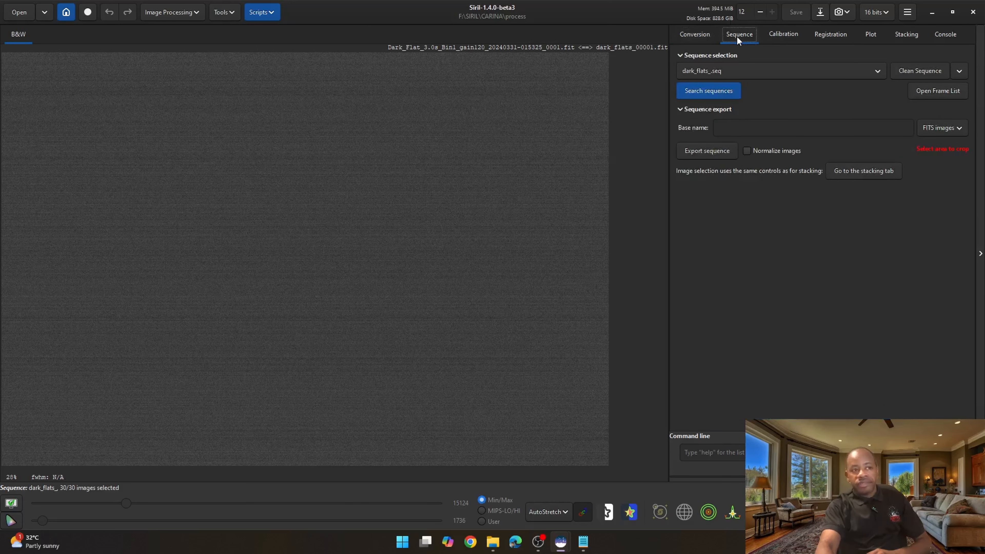
{"action": "left_click", "coordinate": [731, 67]}
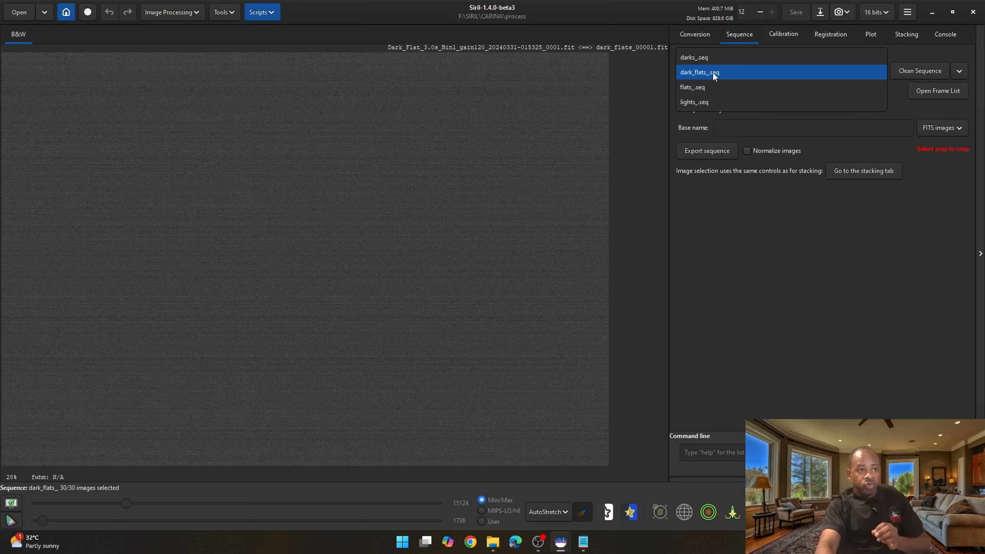
{"action": "left_click", "coordinate": [713, 73]}
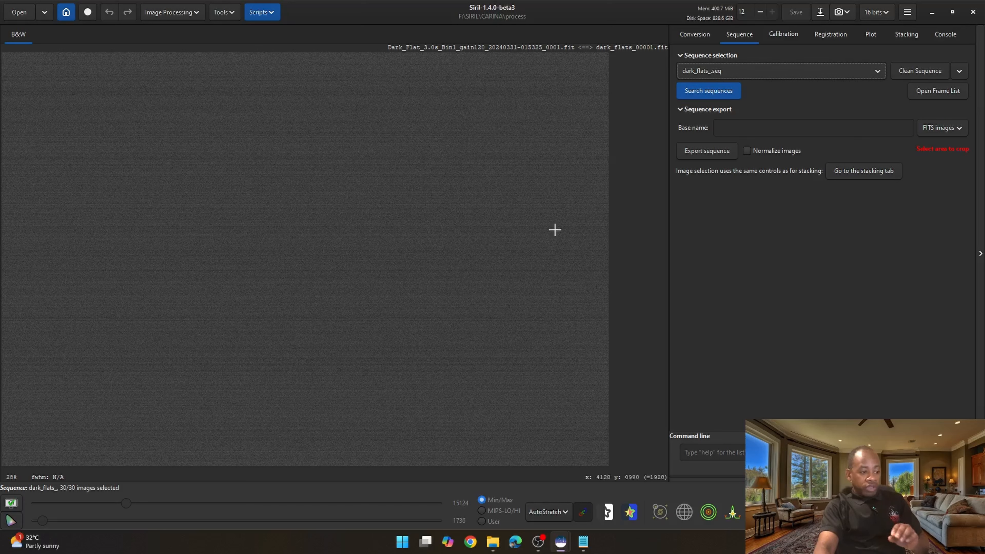
- Examine the properties of the dark_flats_ sequence file in the process folder
{"action": "mouse_move", "coordinate": [492, 541]}
{"action": "left_click", "coordinate": [432, 479]}
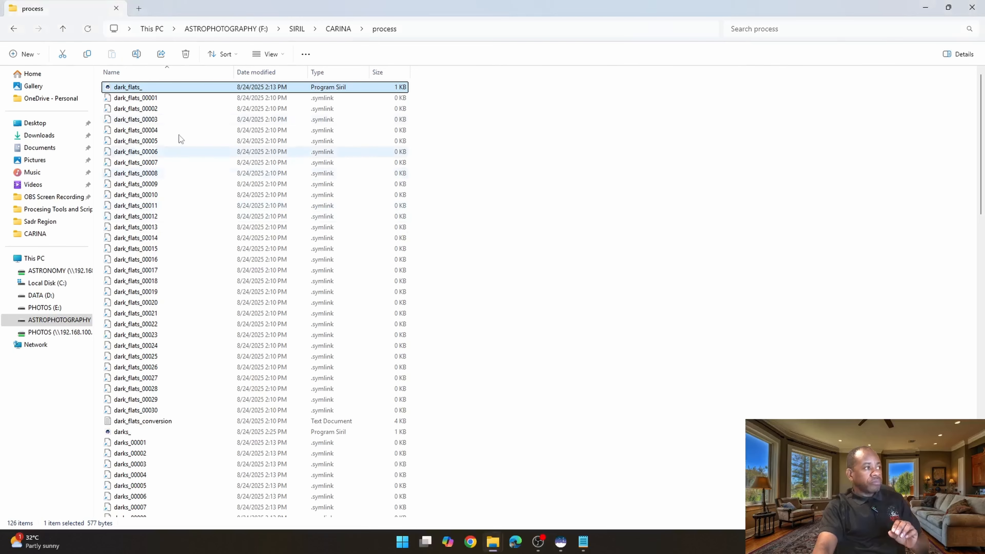
{"action": "scroll", "coordinate": [159, 117], "scroll_direction": "down", "scroll_amount": 1}
{"action": "scroll", "coordinate": [156, 117], "scroll_direction": "up", "scroll_amount": 1}
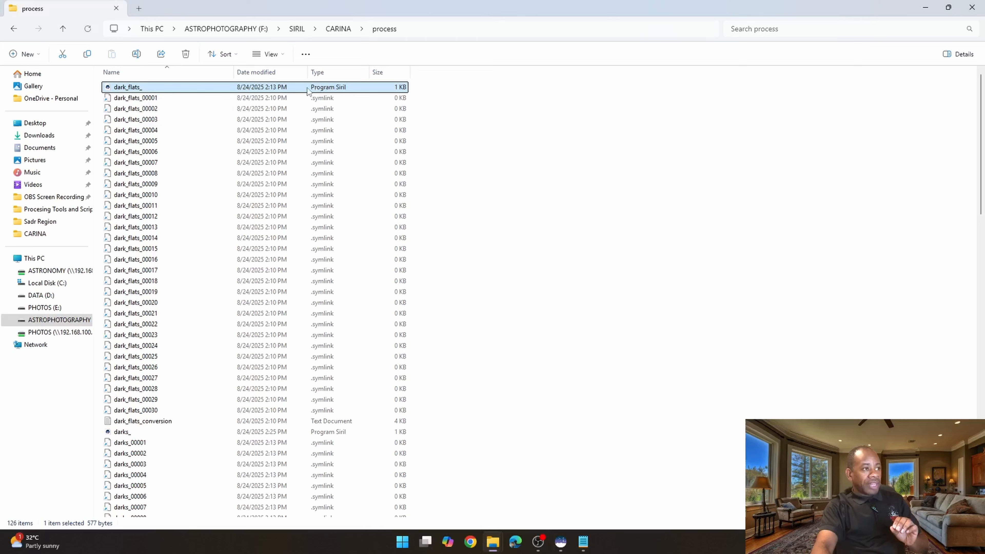
{"action": "right_click", "coordinate": [126, 88]}
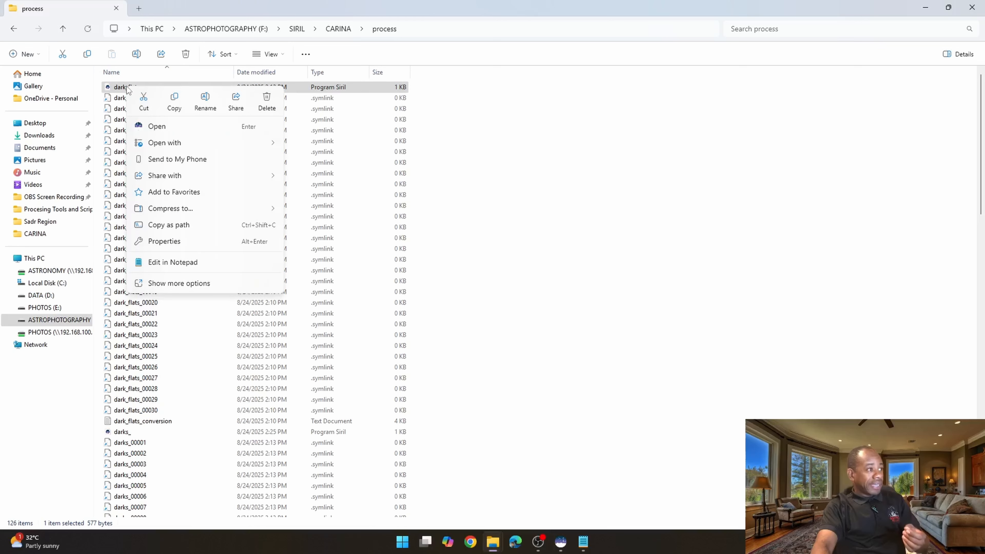
{"action": "left_click", "coordinate": [166, 242]}
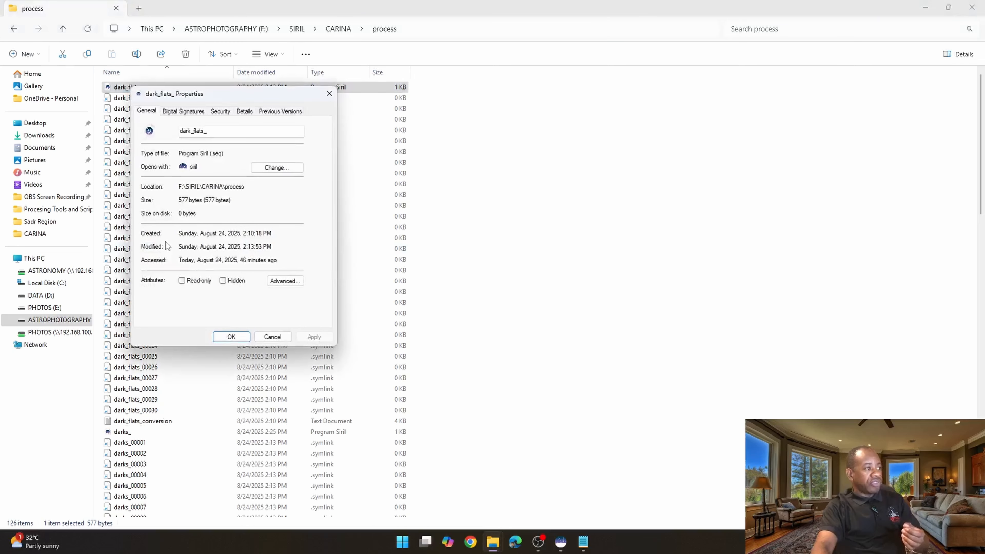
{"action": "left_click_drag", "start_coordinate": [210, 153], "coordinate": [224, 153]}
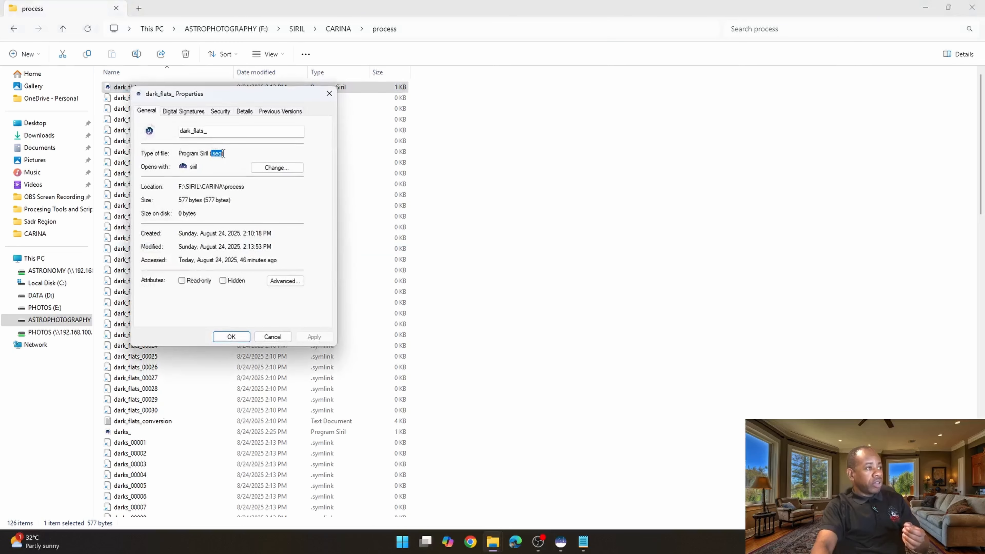
{"action": "left_click", "coordinate": [329, 95]}
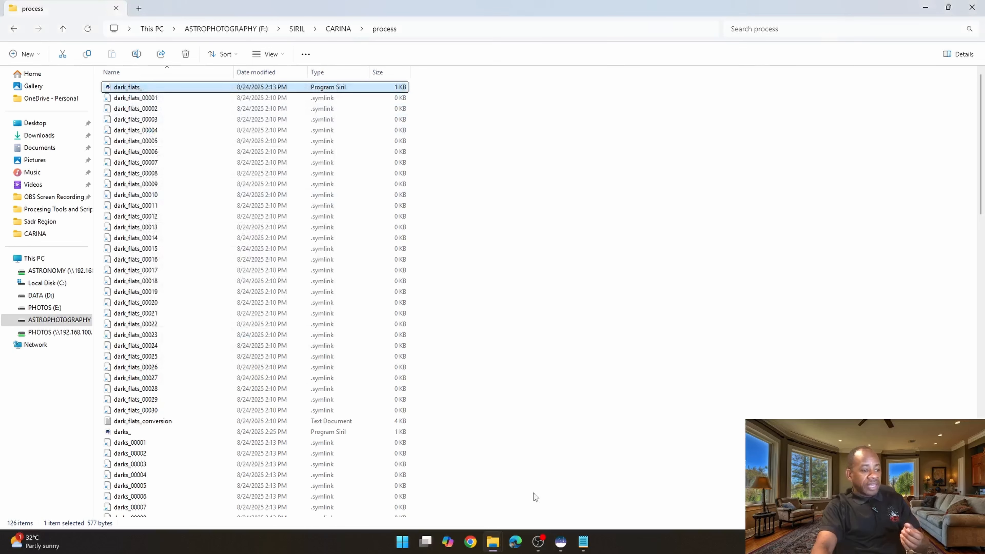
- Open stacking for the dark flats sequence and set normalisation to No normalisation
{"action": "mouse_move", "coordinate": [562, 539]}
{"action": "left_click", "coordinate": [596, 491]}
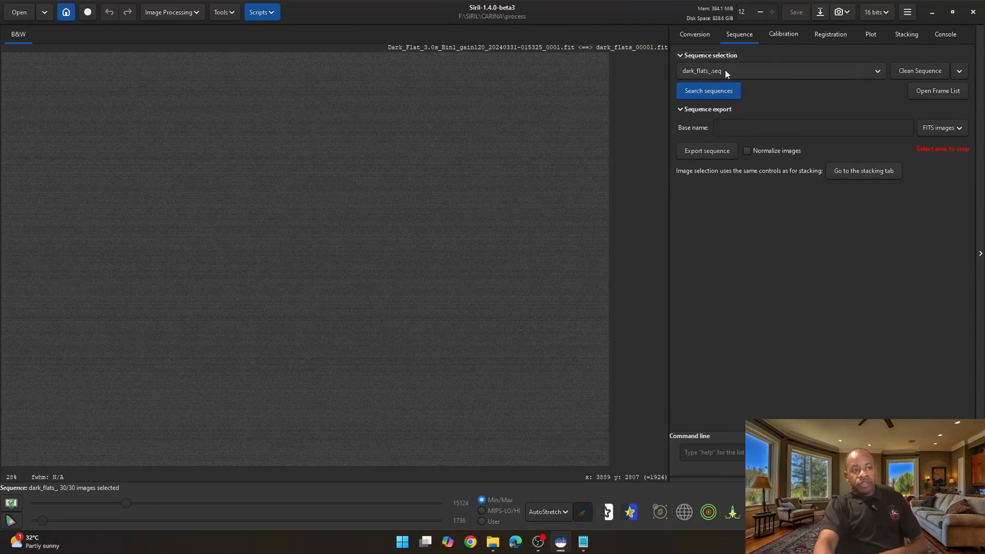
{"action": "left_click", "coordinate": [870, 171]}
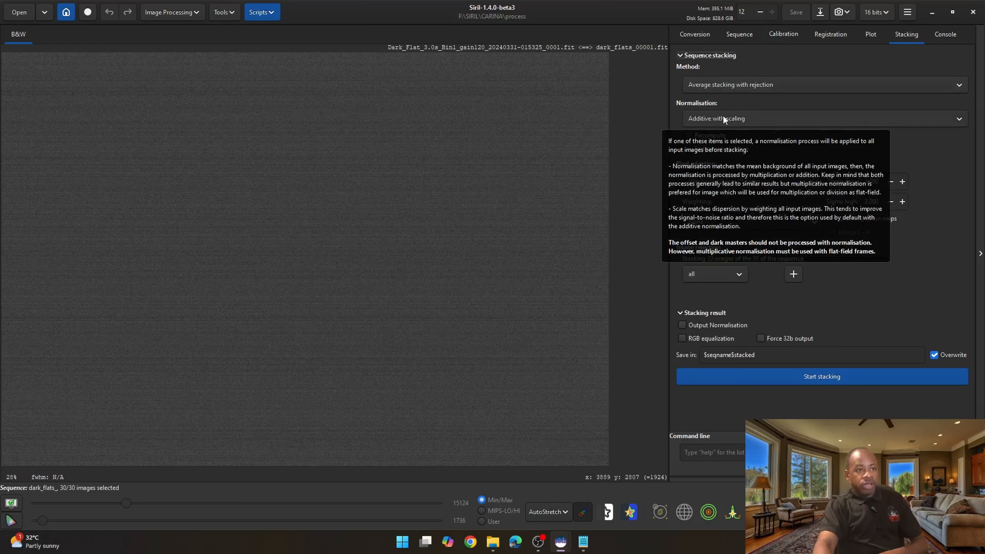
{"action": "left_click", "coordinate": [728, 118]}
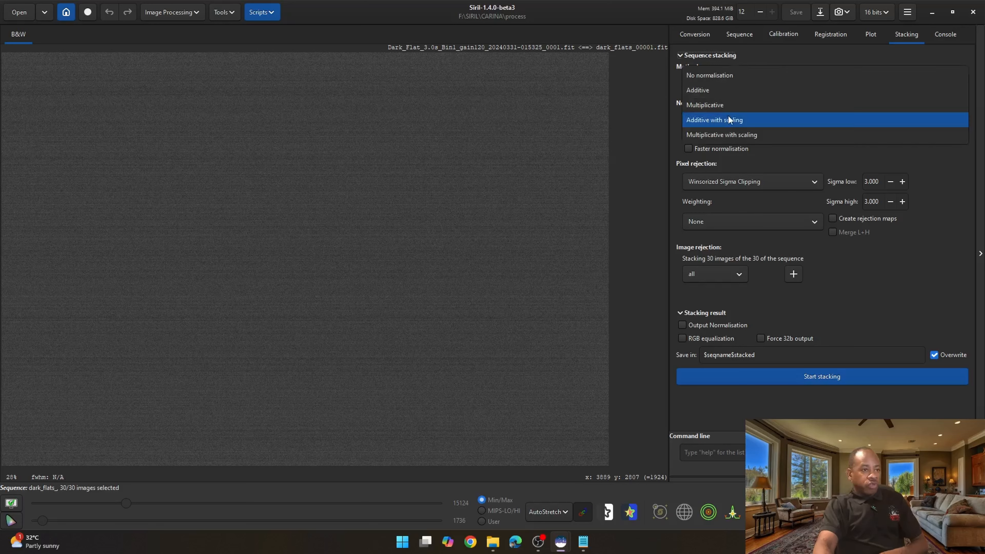
{"action": "left_click", "coordinate": [722, 76]}
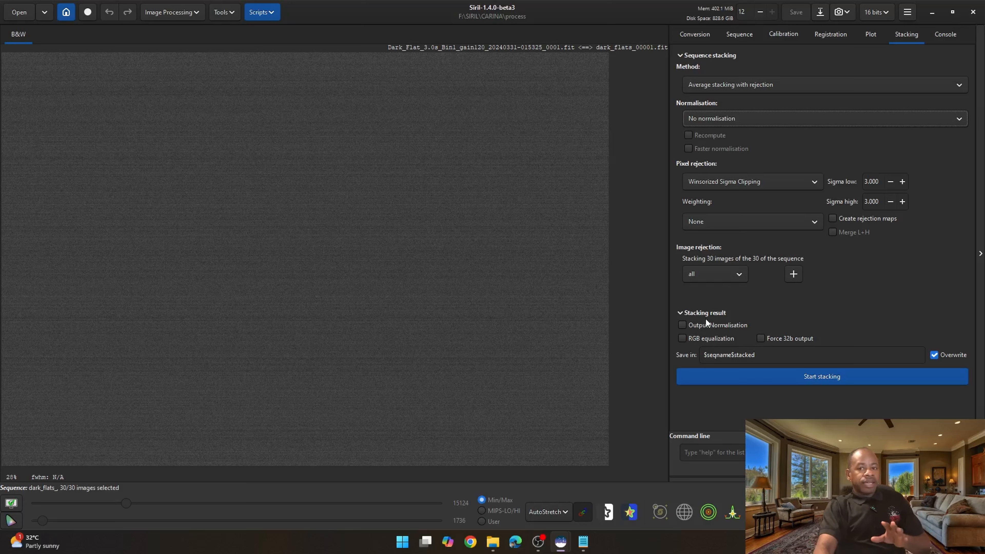
- Browse the CARINA folder and the automatic script's output folder in File Explorer
{"action": "mouse_move", "coordinate": [493, 541]}
{"action": "left_click", "coordinate": [439, 482]}
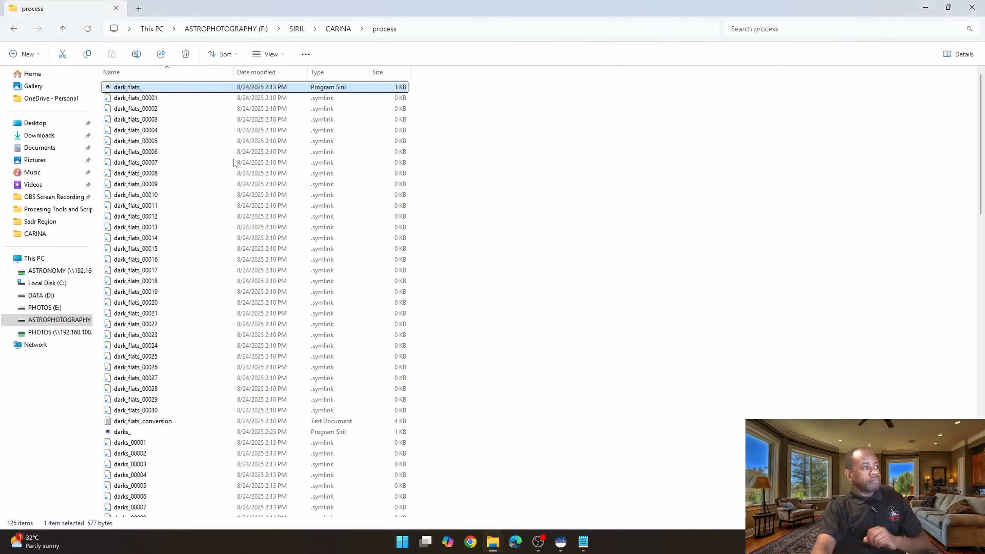
{"action": "left_click", "coordinate": [335, 29]}
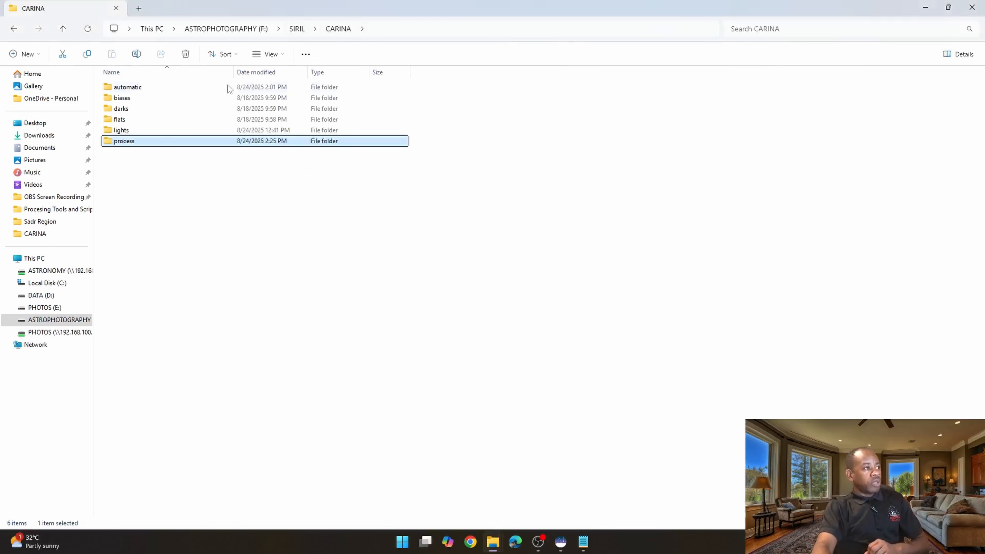
{"action": "double_click", "coordinate": [130, 87]}
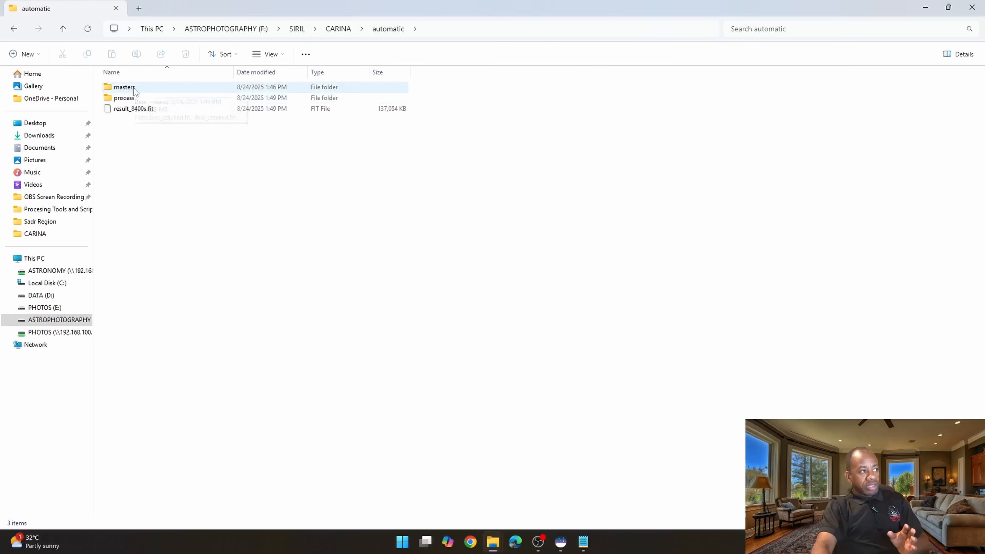
{"action": "left_click", "coordinate": [62, 29]}
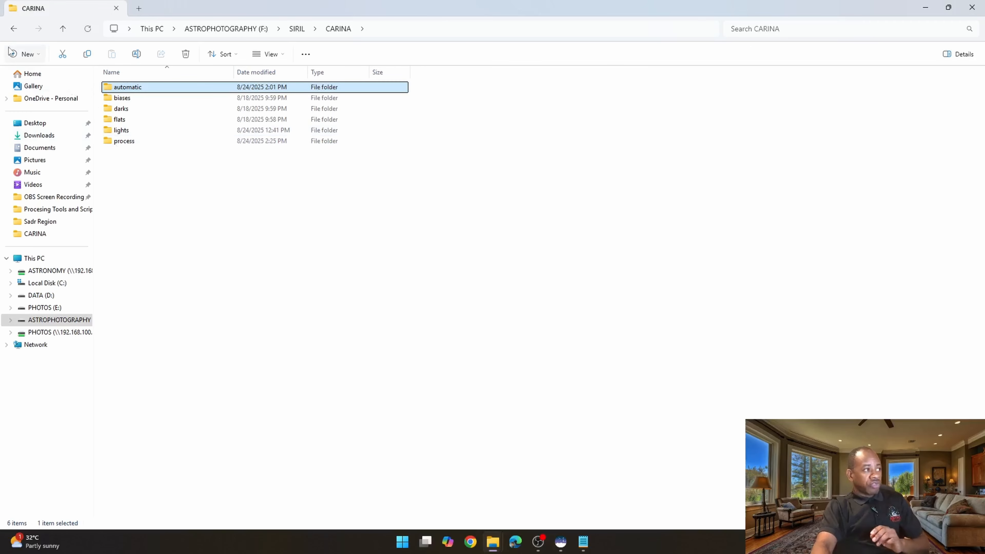
- Create a new folder named masters inside the CARINA folder
{"action": "left_click", "coordinate": [24, 53]}
{"action": "left_click", "coordinate": [36, 76]}
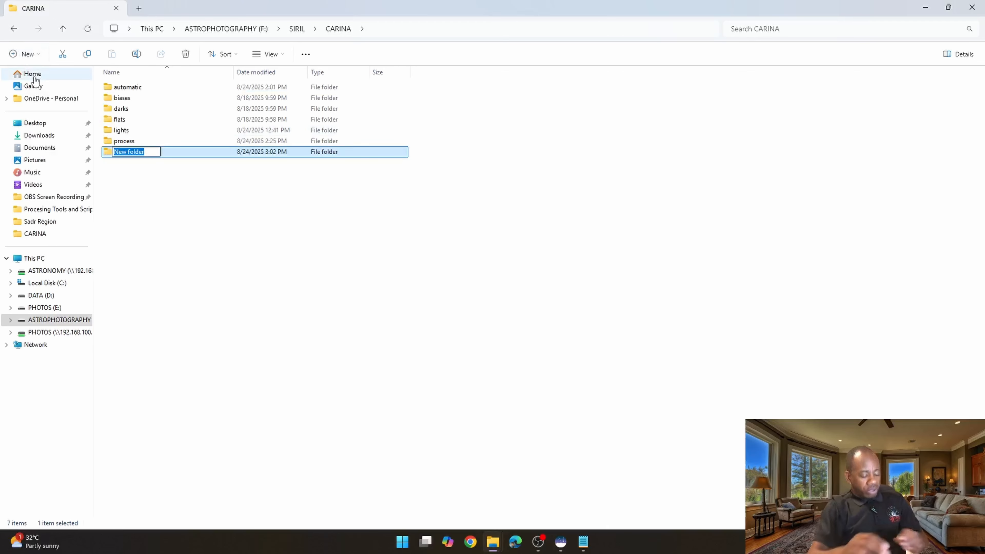
{"action": "type", "text": "MASTERS"}
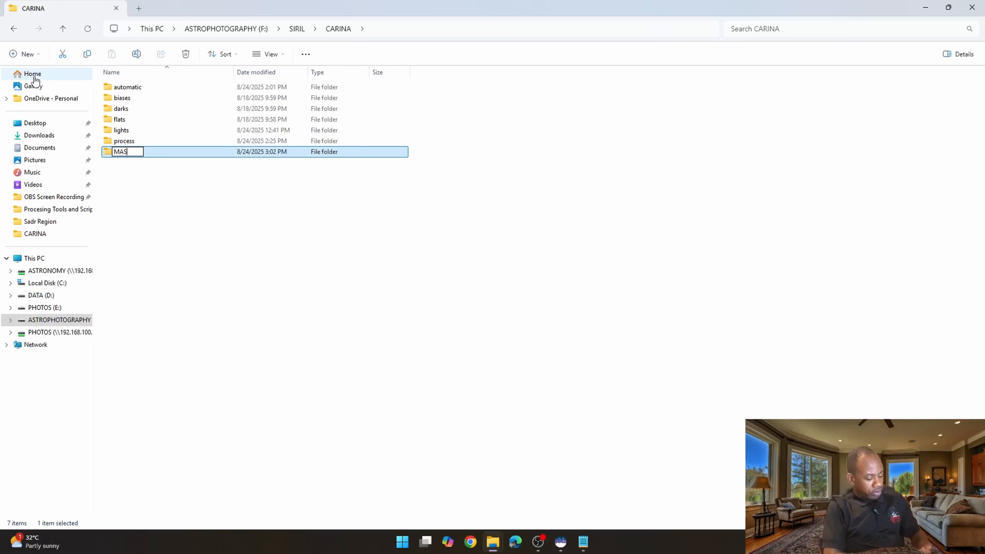
{"action": "key", "text": "BackSpace"}
{"action": "key", "text": "BackSpace"}
{"action": "key", "text": "BackSpace"}
{"action": "key", "text": "BackSpace"}
{"action": "key", "text": "BackSpace"}
{"action": "key", "text": "BackSpace"}
{"action": "key", "text": "BackSpace"}
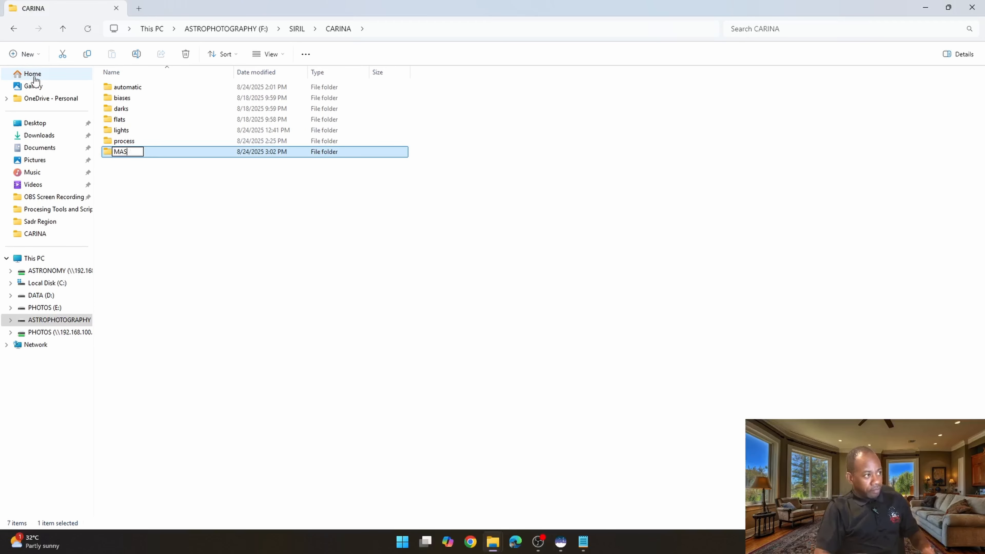
{"action": "type", "text": "mas"}
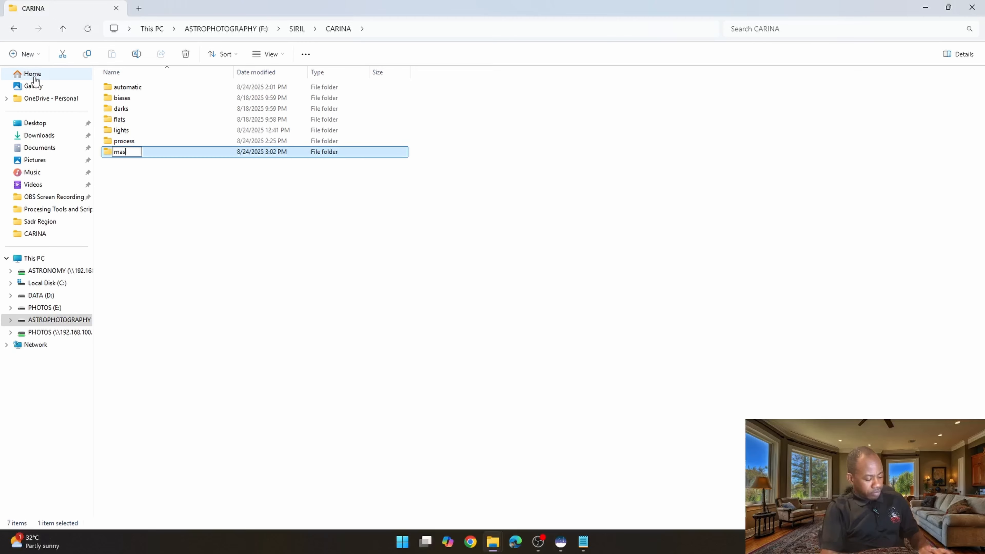
{"action": "type", "text": "ters"}
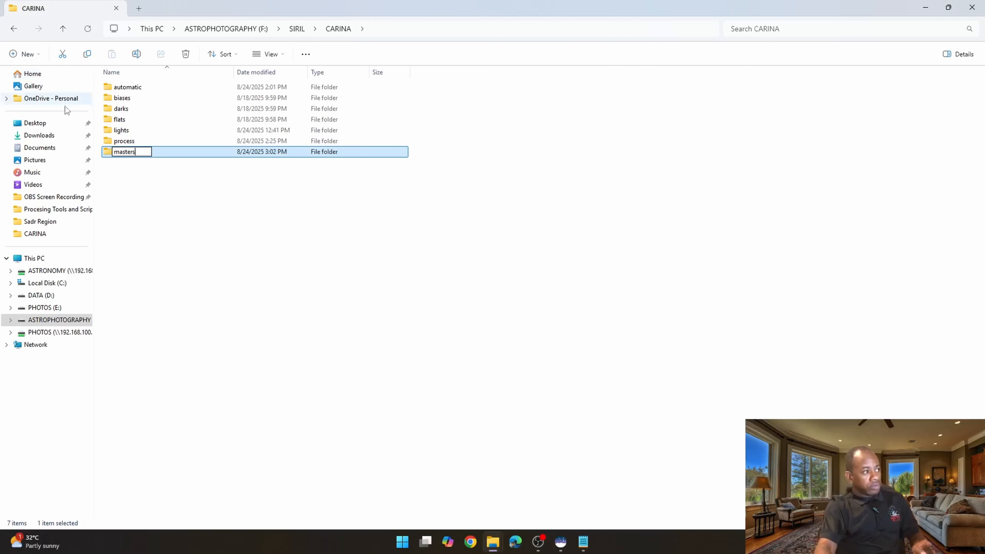
{"action": "left_click", "coordinate": [240, 207]}
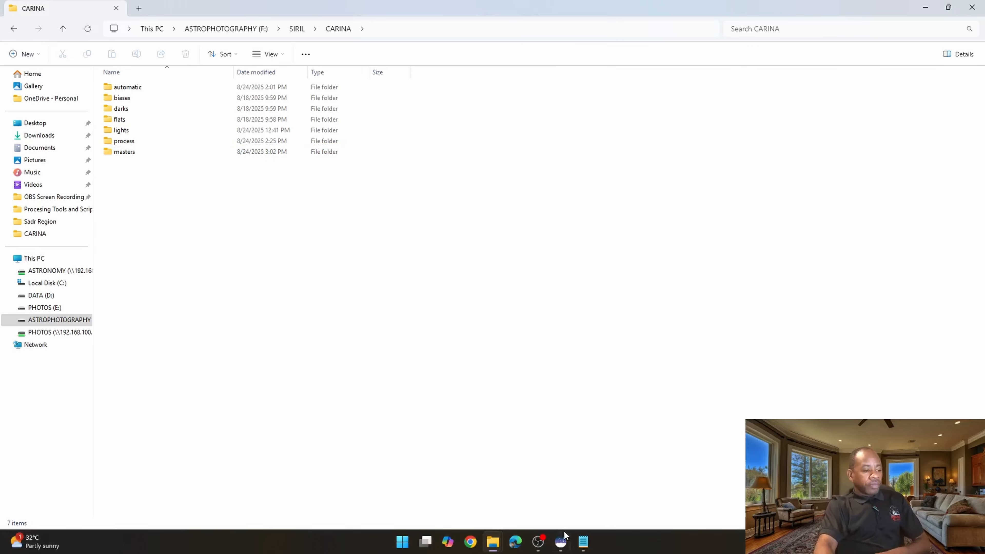
- Set the stacking output path to ..\masters\$seqname$stacked and stack the dark flats sequence
{"action": "mouse_move", "coordinate": [564, 537]}
{"action": "left_click", "coordinate": [599, 507]}
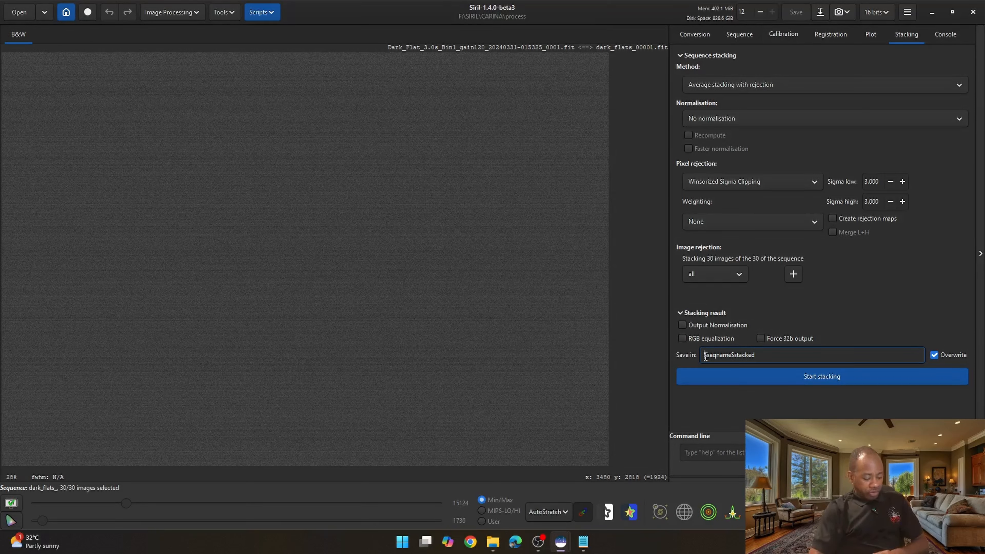
{"action": "type", "text": "..\\"}
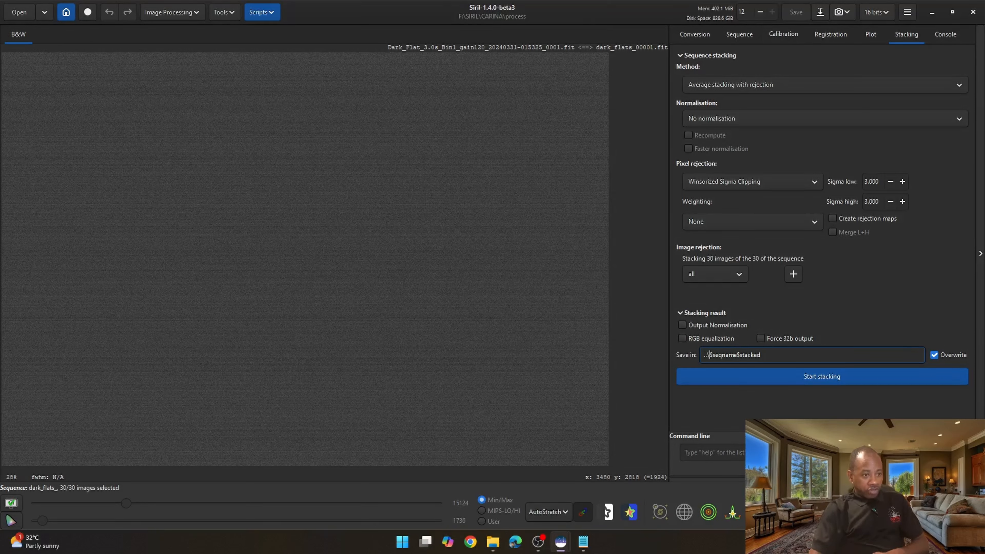
{"action": "type", "text": "master"}
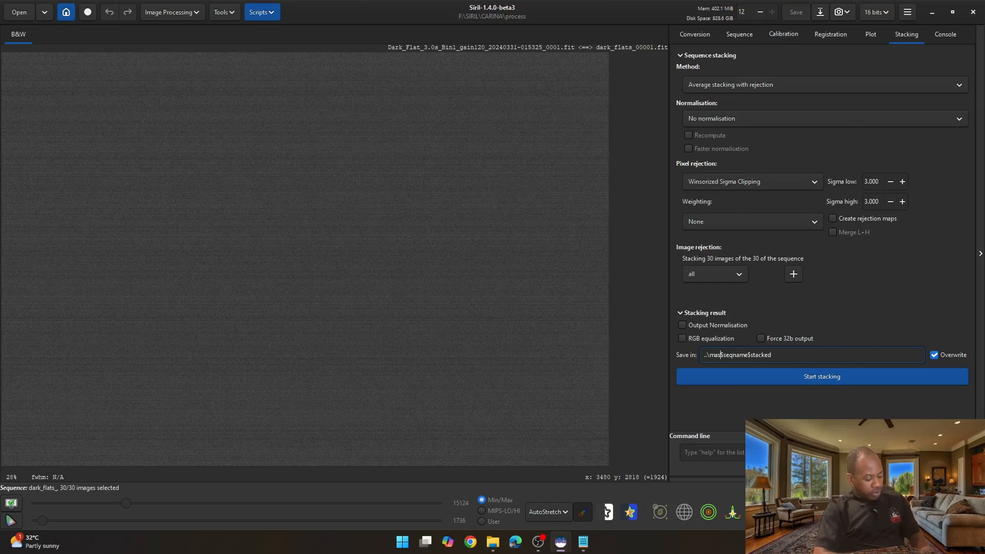
{"action": "type", "text": "s\\"}
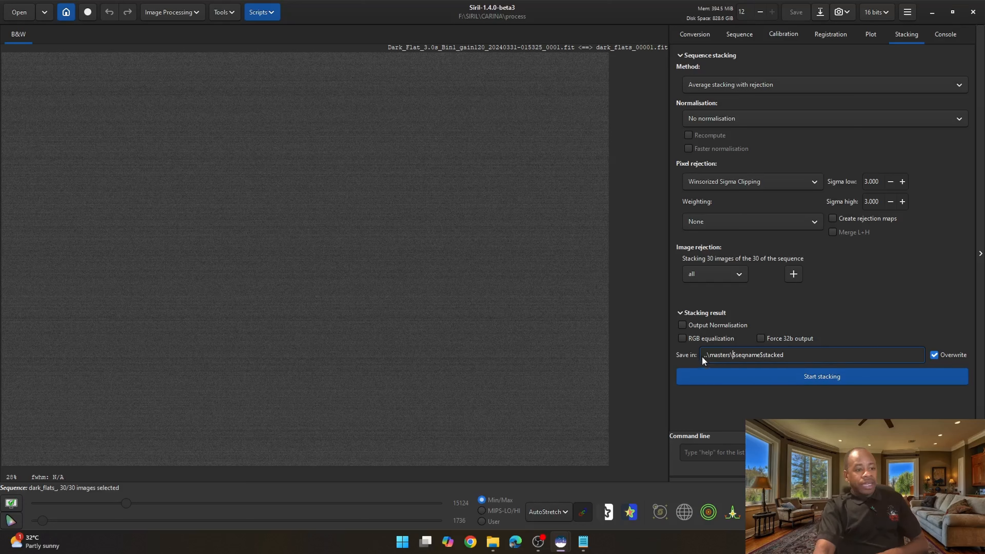
{"action": "left_click_drag", "start_coordinate": [714, 356], "coordinate": [726, 356]}
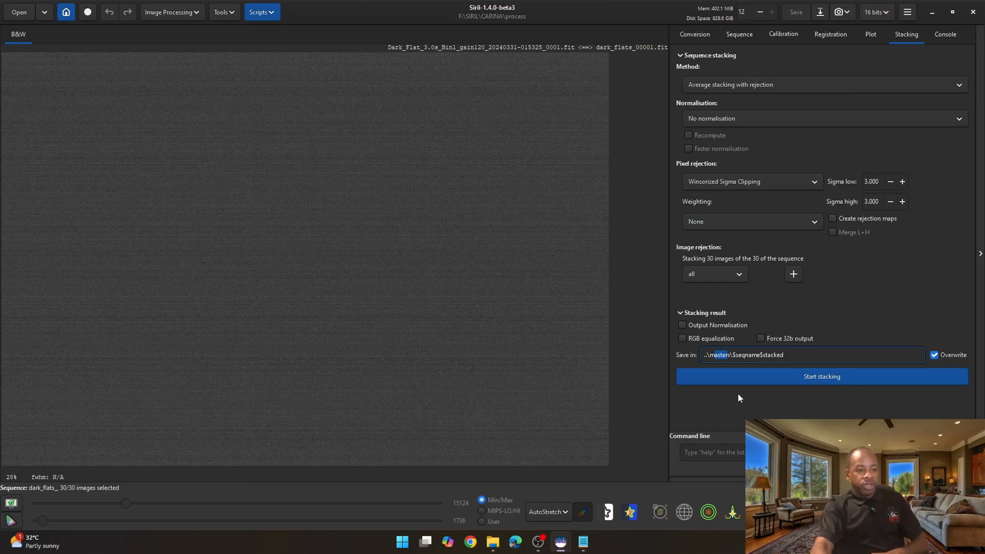
{"action": "left_click", "coordinate": [815, 376]}
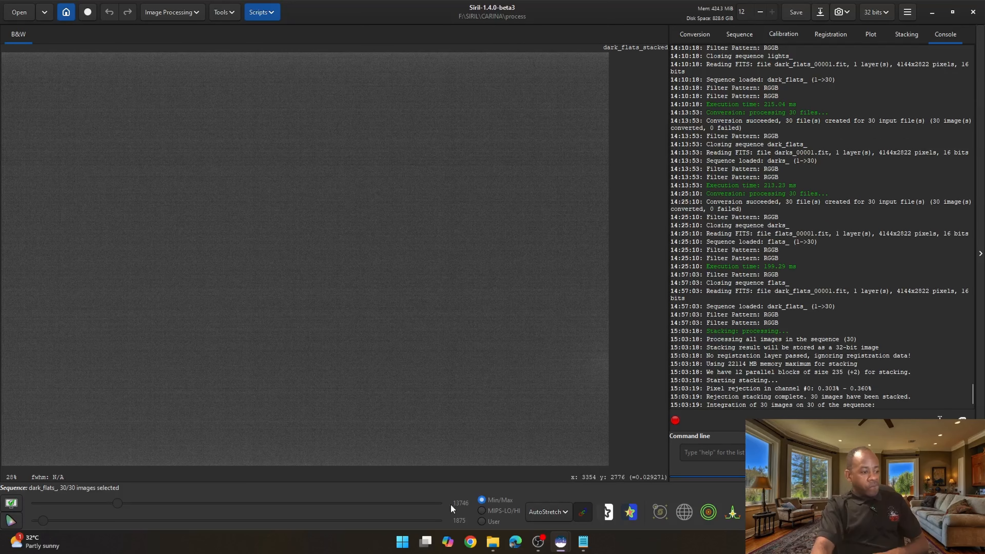
- Open the masters folder in File Explorer to check the stacked dark flats file
{"action": "mouse_move", "coordinate": [493, 541]}
{"action": "left_click", "coordinate": [442, 490]}
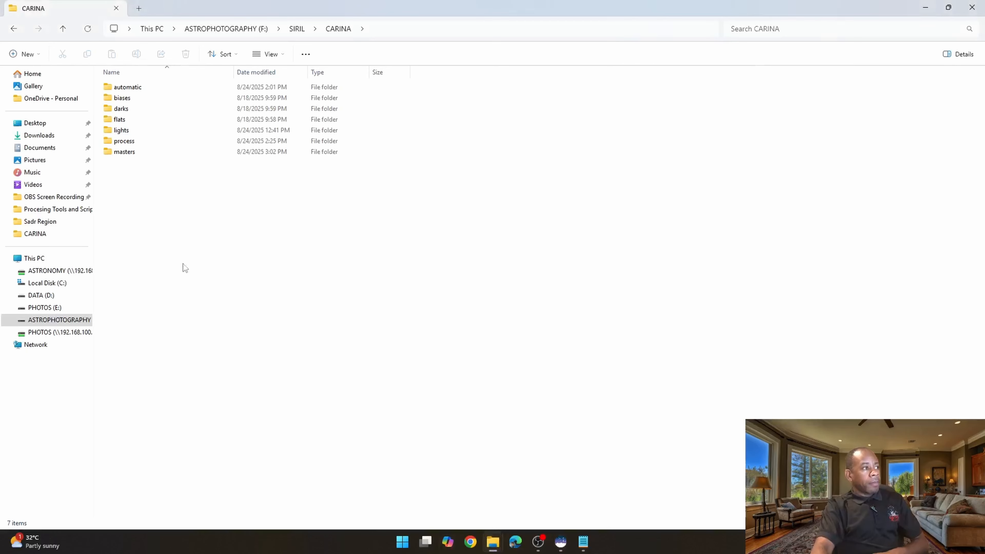
{"action": "double_click", "coordinate": [131, 154]}
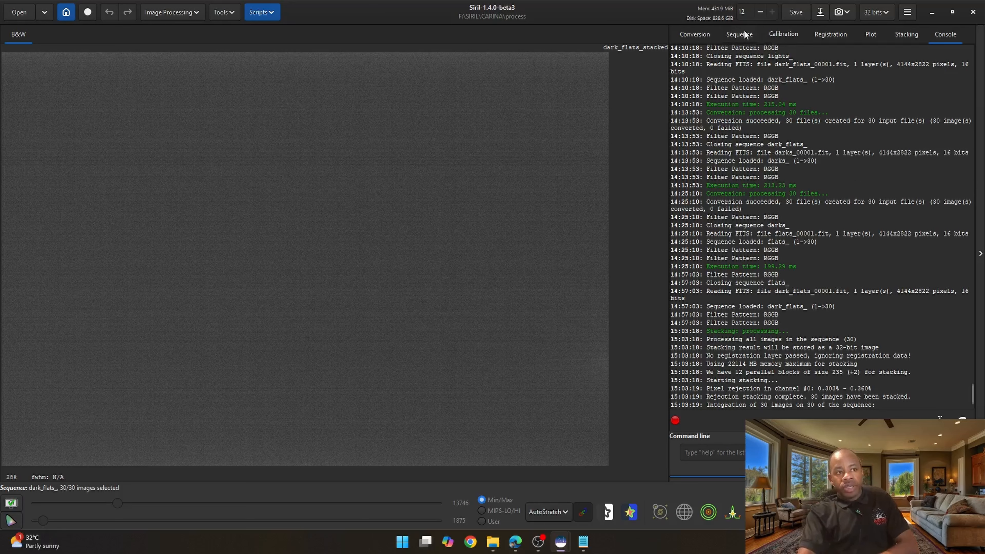
- Select the flats_ sequence as the active sequence
{"action": "left_click", "coordinate": [743, 33]}
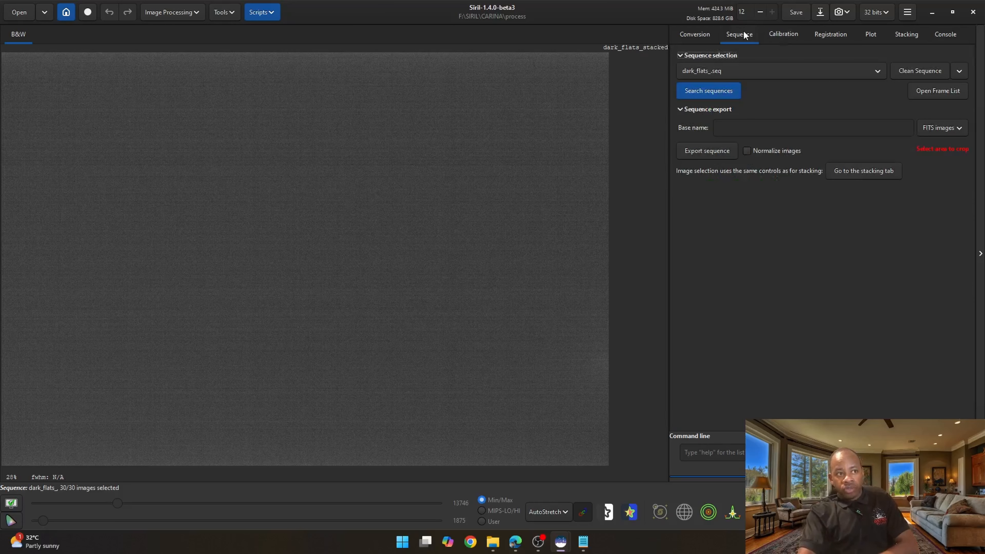
{"action": "left_click", "coordinate": [726, 75]}
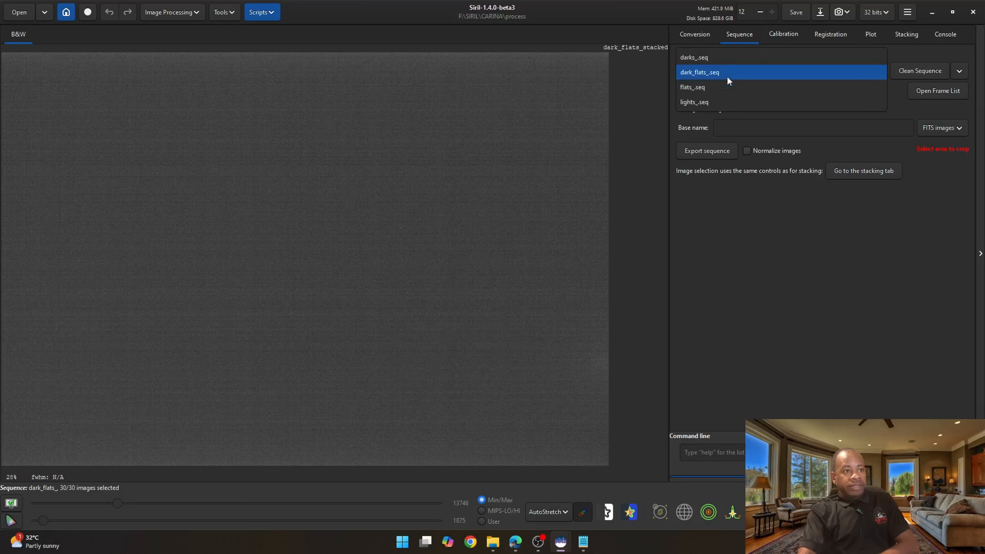
{"action": "left_click", "coordinate": [700, 90]}
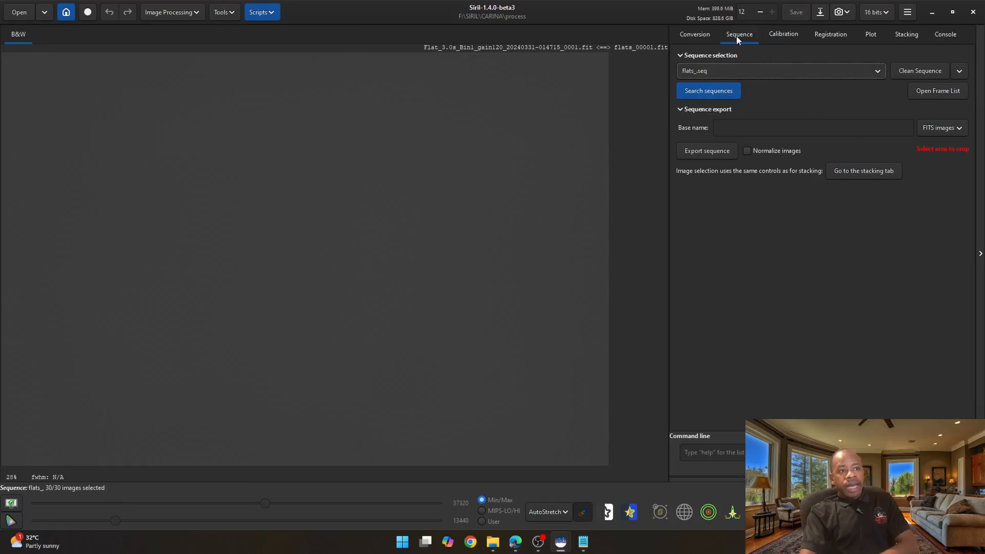
- Calibrate the flats sequence using masters\dark_flats_stacked.fit as the bias frame
{"action": "left_click", "coordinate": [784, 38]}
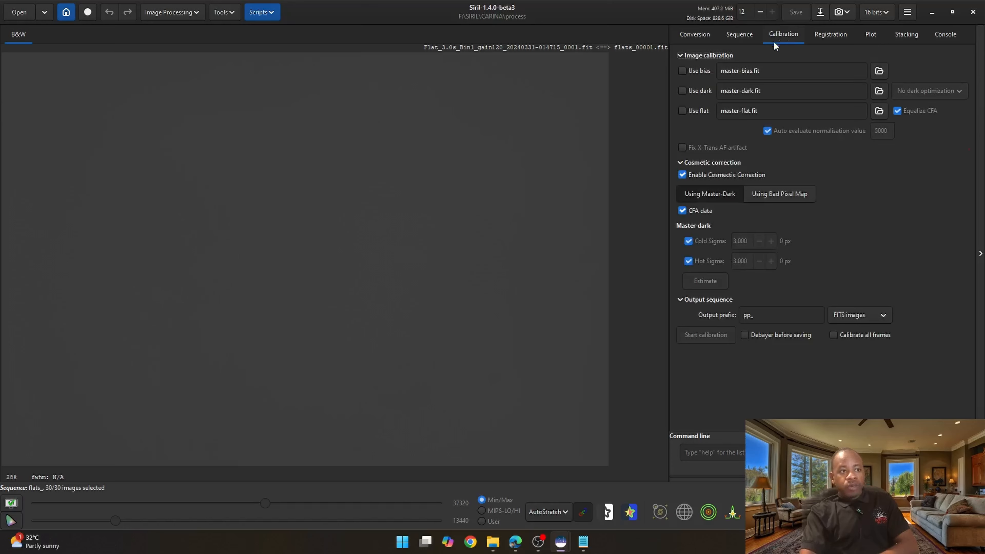
{"action": "left_click", "coordinate": [681, 70]}
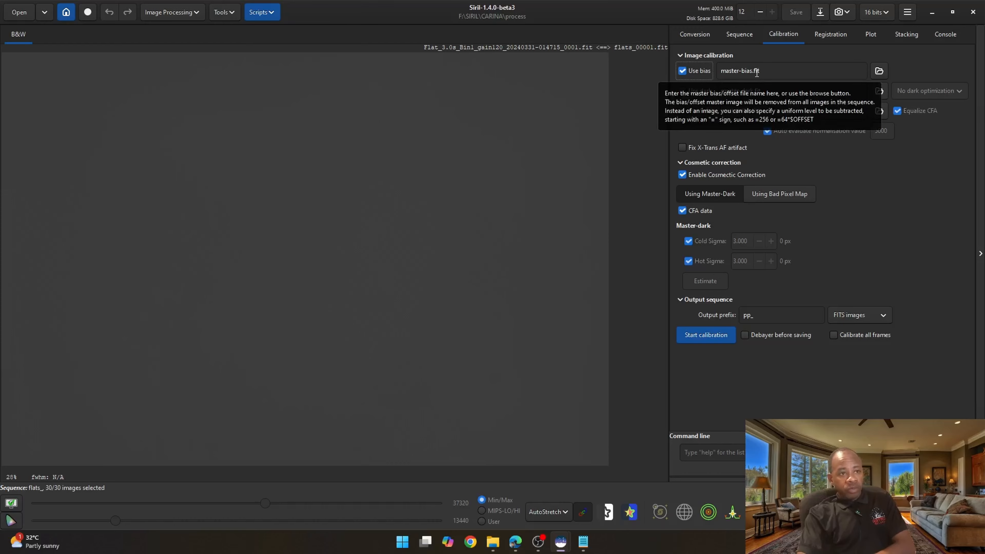
{"action": "left_click", "coordinate": [877, 71]}
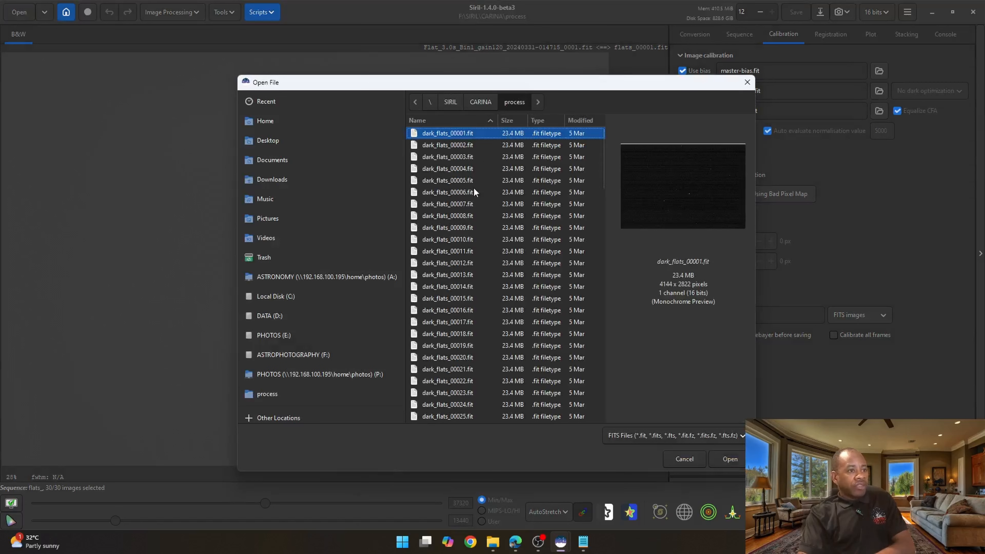
{"action": "scroll", "coordinate": [472, 187], "scroll_direction": "down", "scroll_amount": 7}
{"action": "scroll", "coordinate": [465, 207], "scroll_direction": "down", "scroll_amount": 12}
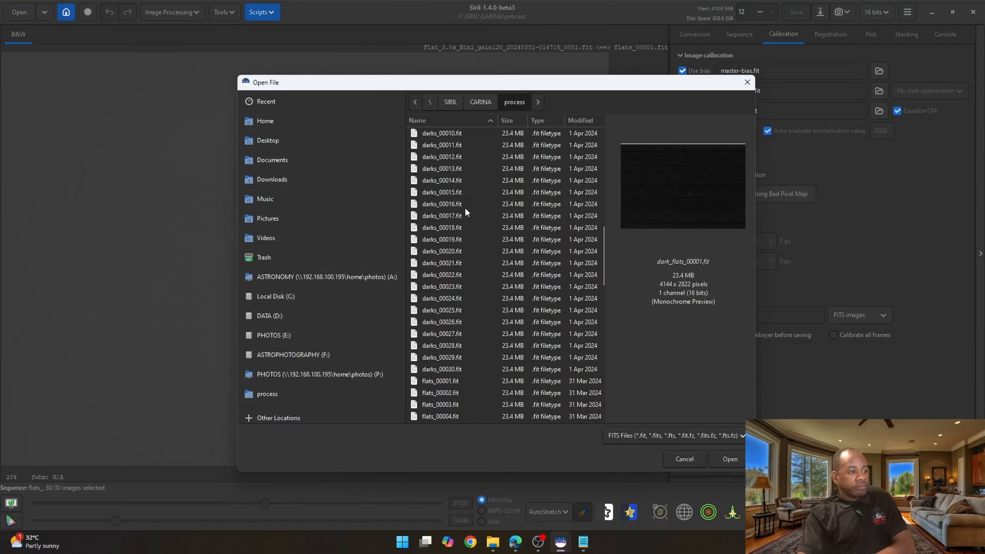
{"action": "scroll", "coordinate": [465, 211], "scroll_direction": "down", "scroll_amount": 12}
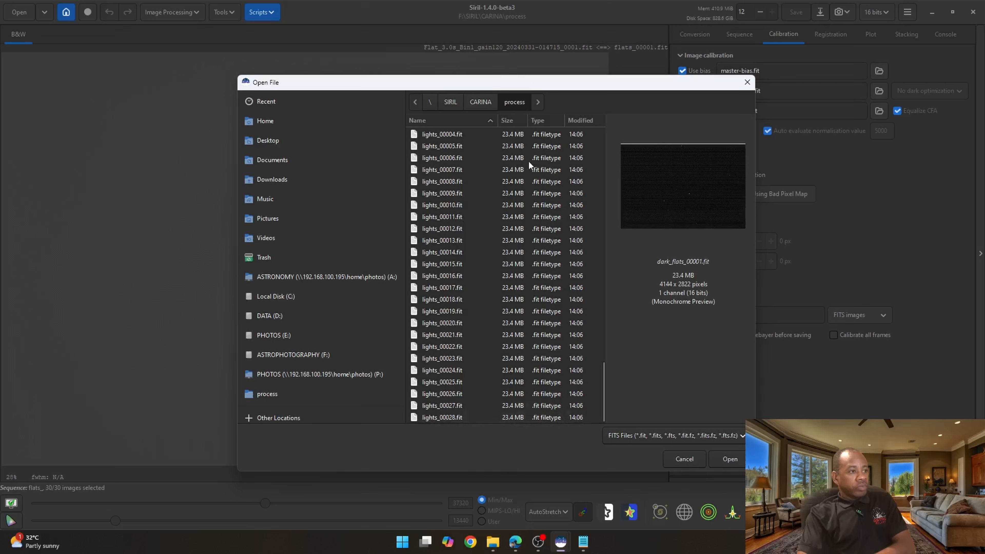
{"action": "left_click", "coordinate": [480, 98]}
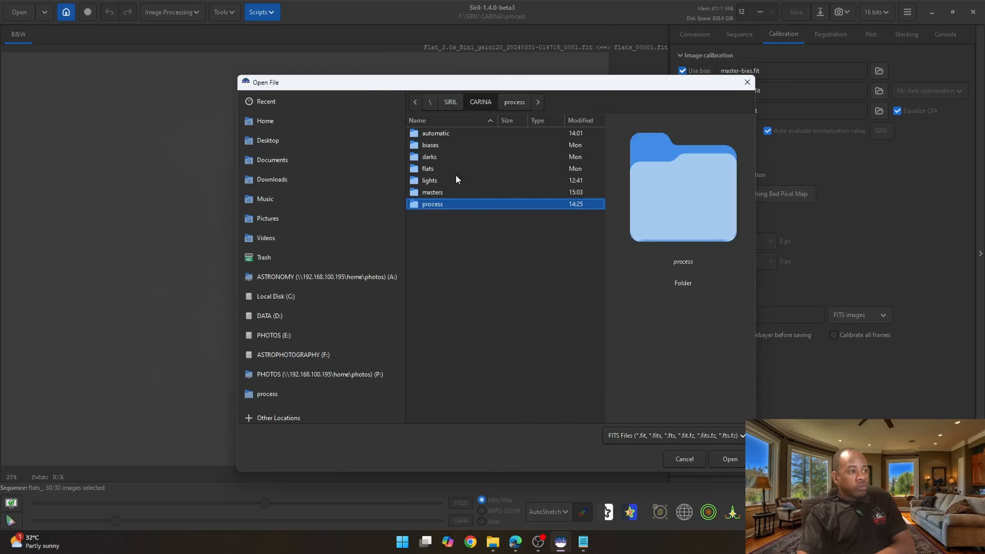
{"action": "double_click", "coordinate": [434, 193]}
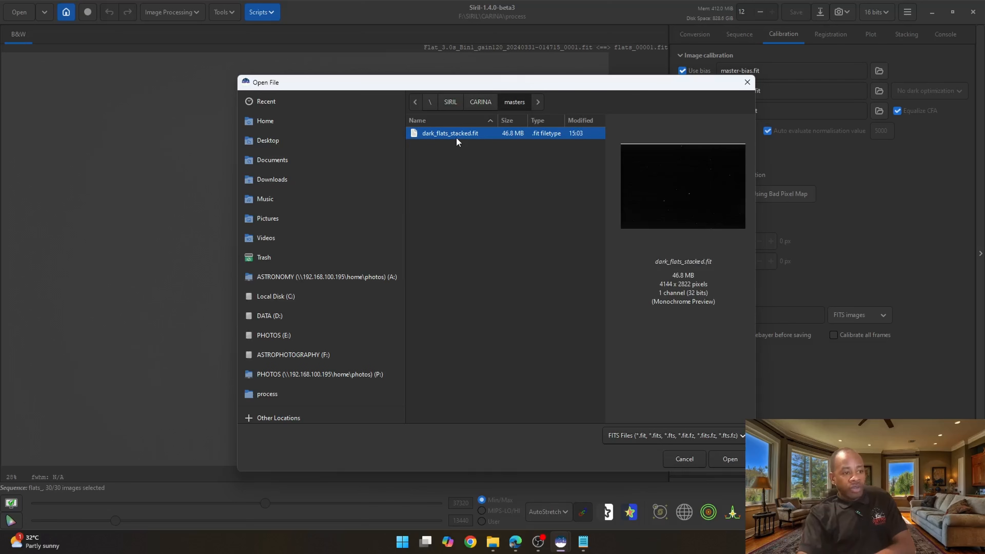
{"action": "double_click", "coordinate": [443, 134]}
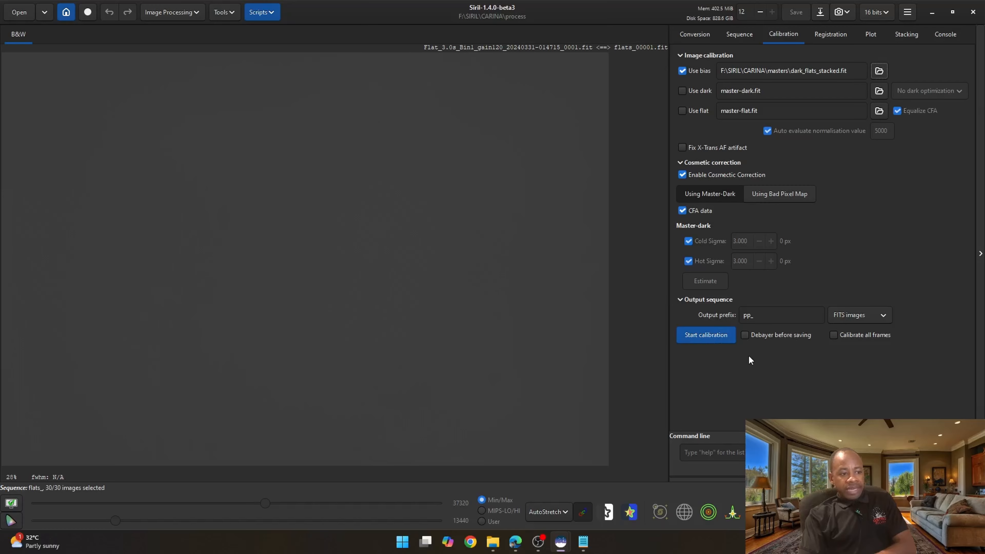
{"action": "left_click", "coordinate": [704, 334]}
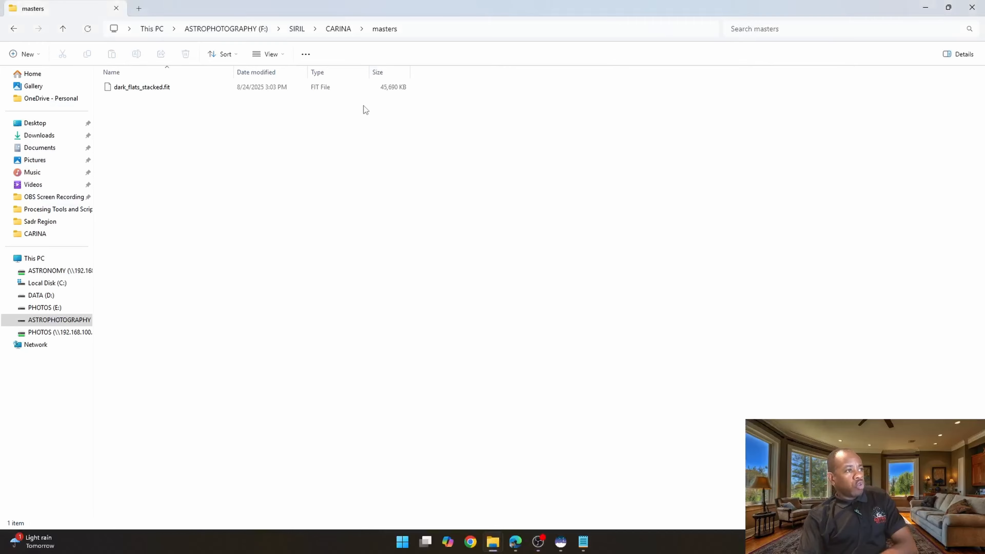
- Browse the process folder in File Explorer to examine the calibrated pp_flats files
{"action": "left_click", "coordinate": [341, 30]}
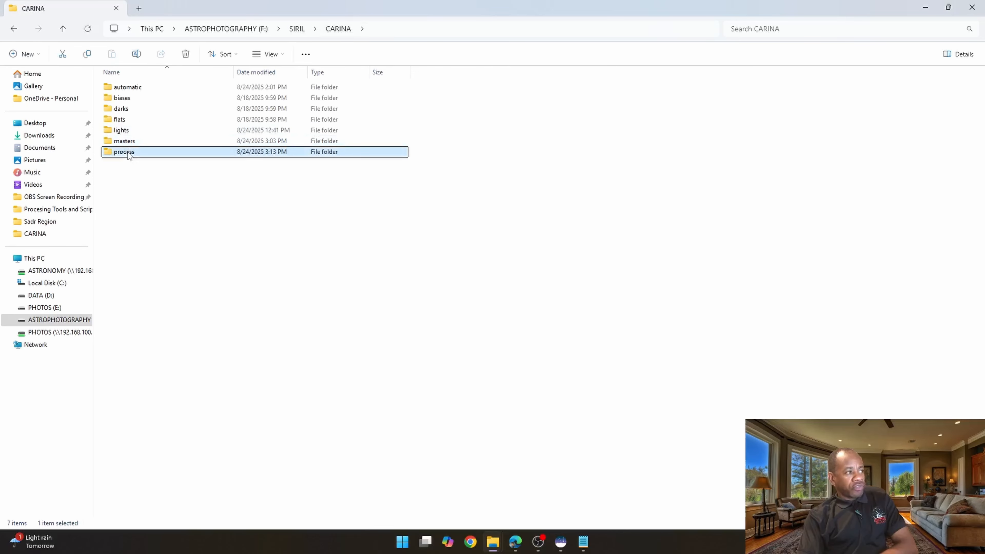
{"action": "double_click", "coordinate": [123, 151]}
{"action": "scroll", "coordinate": [158, 130], "scroll_direction": "down", "scroll_amount": 20}
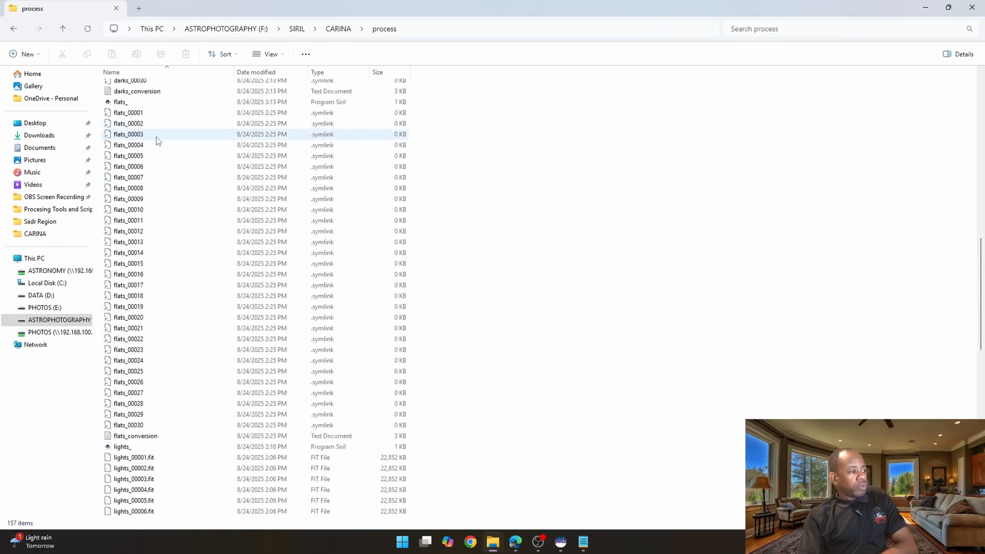
{"action": "scroll", "coordinate": [157, 140], "scroll_direction": "down", "scroll_amount": 9}
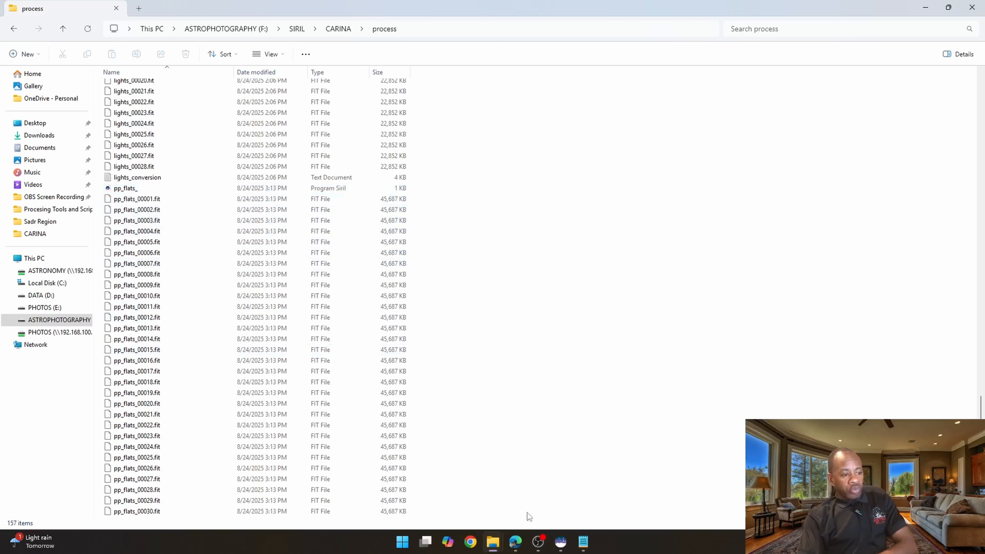
- Return to Siril and select pp_flats_seq as the active sequence
{"action": "mouse_move", "coordinate": [560, 541]}
{"action": "left_click", "coordinate": [608, 490]}
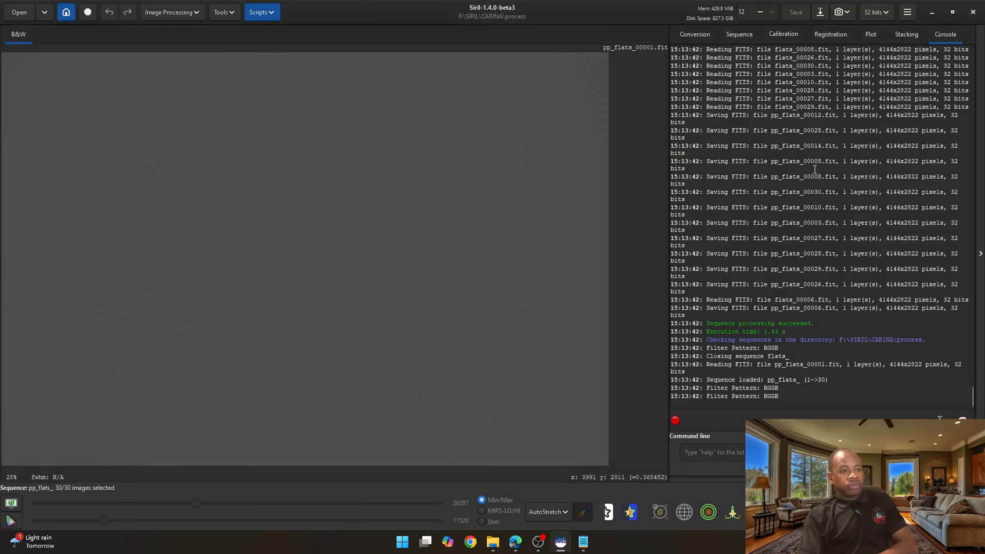
{"action": "left_click", "coordinate": [740, 34]}
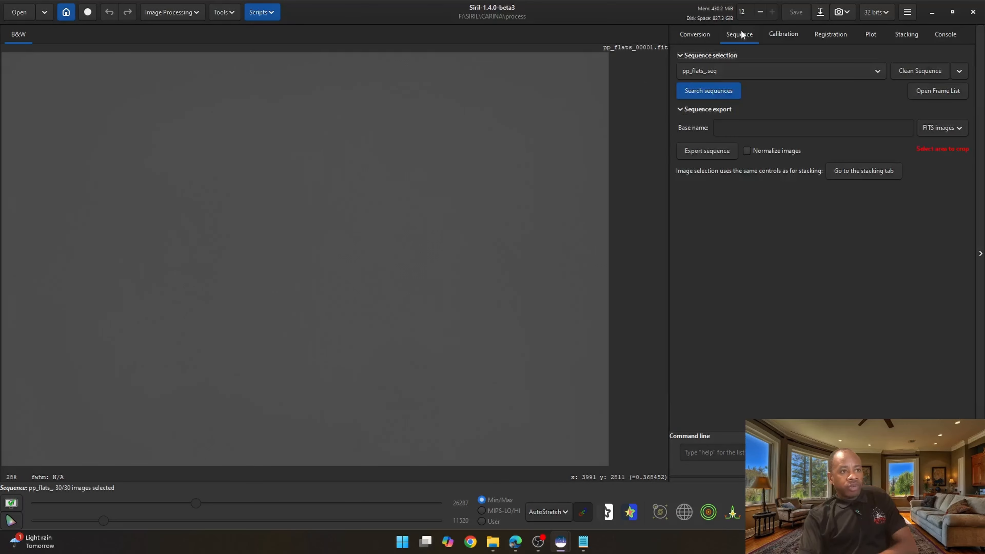
{"action": "left_click", "coordinate": [728, 73]}
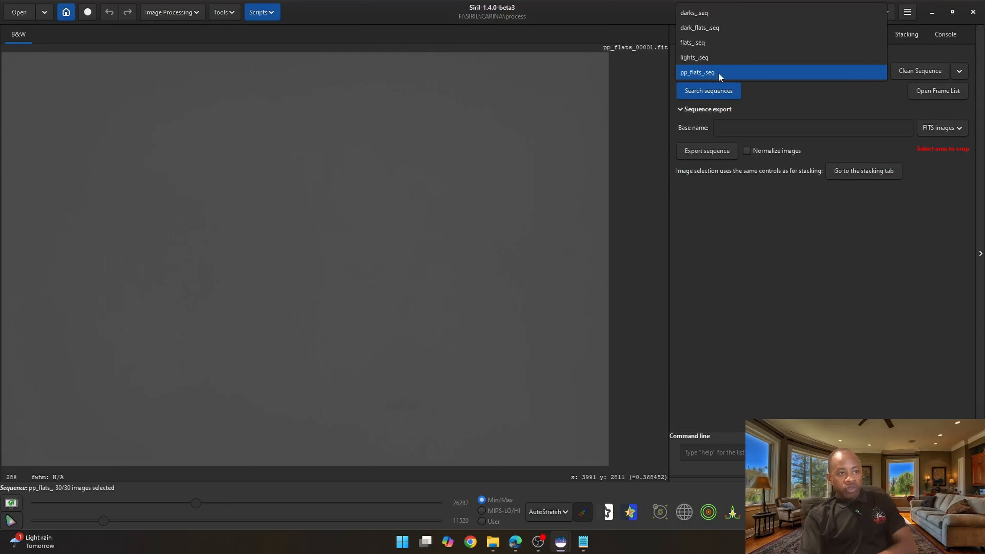
{"action": "left_click", "coordinate": [717, 73]}
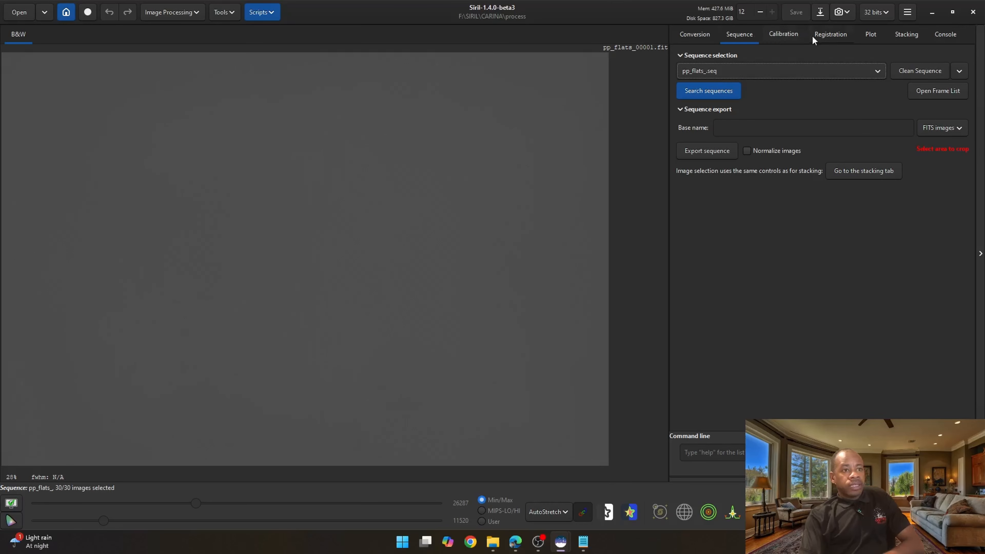
- Stack the calibrated flats sequence with Multiplicative normalisation, saving the result as ..\masters\$seqname$stacked
{"action": "left_click", "coordinate": [866, 176]}
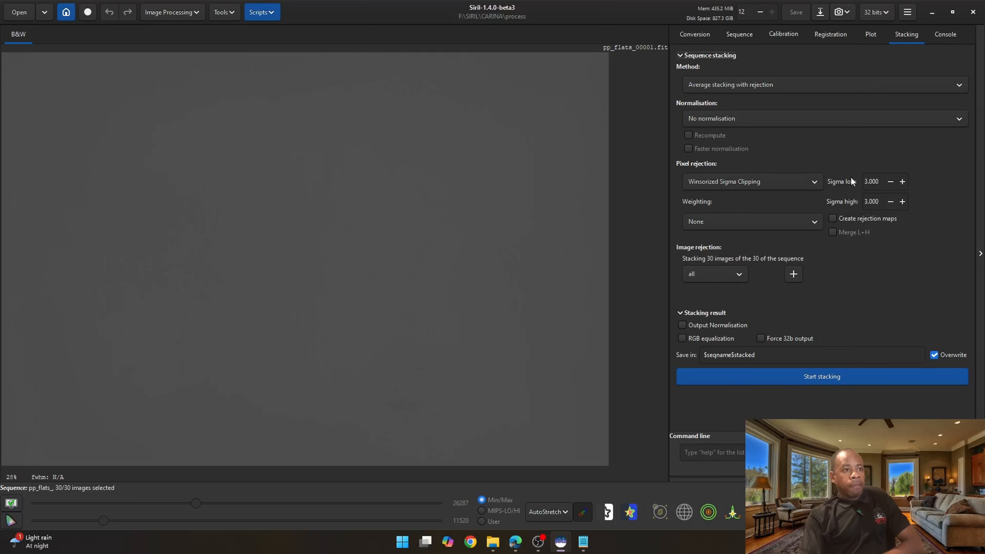
{"action": "left_click", "coordinate": [709, 116]}
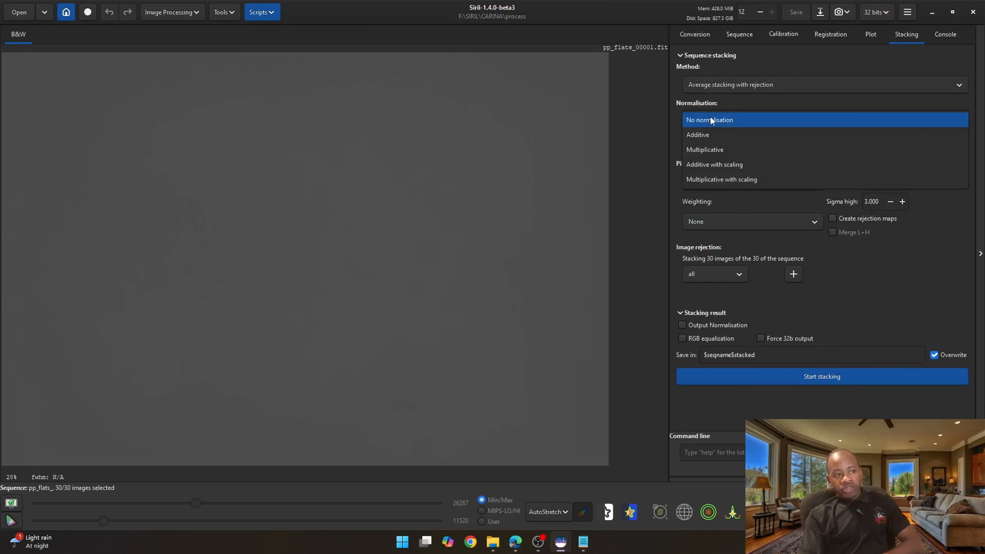
{"action": "left_click", "coordinate": [712, 150]}
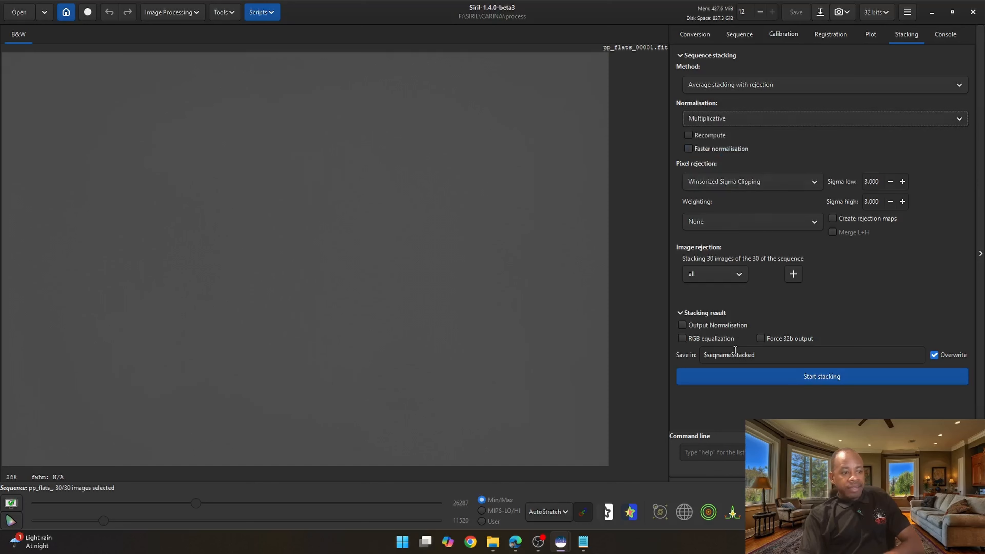
{"action": "left_click", "coordinate": [705, 356]}
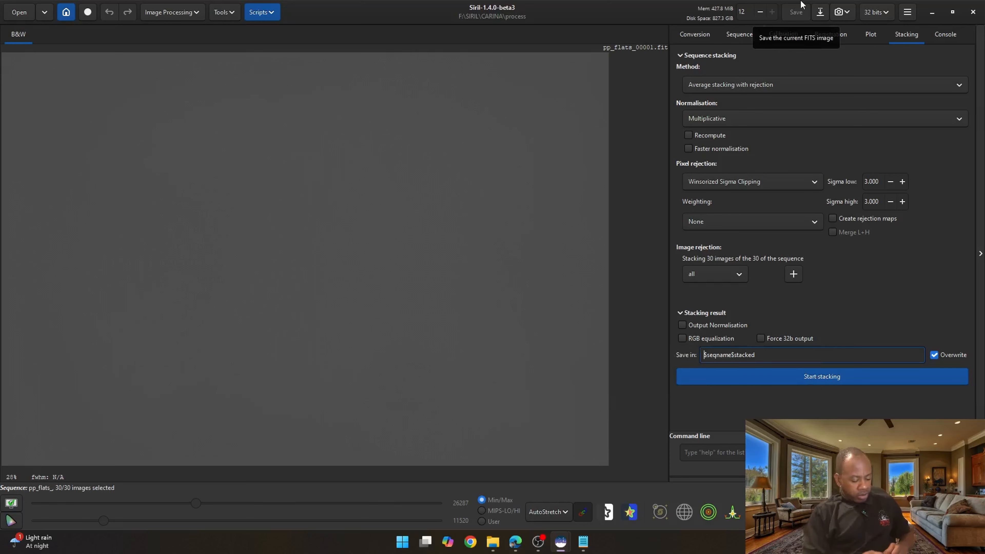
{"action": "type", "text": "..\\masters"}
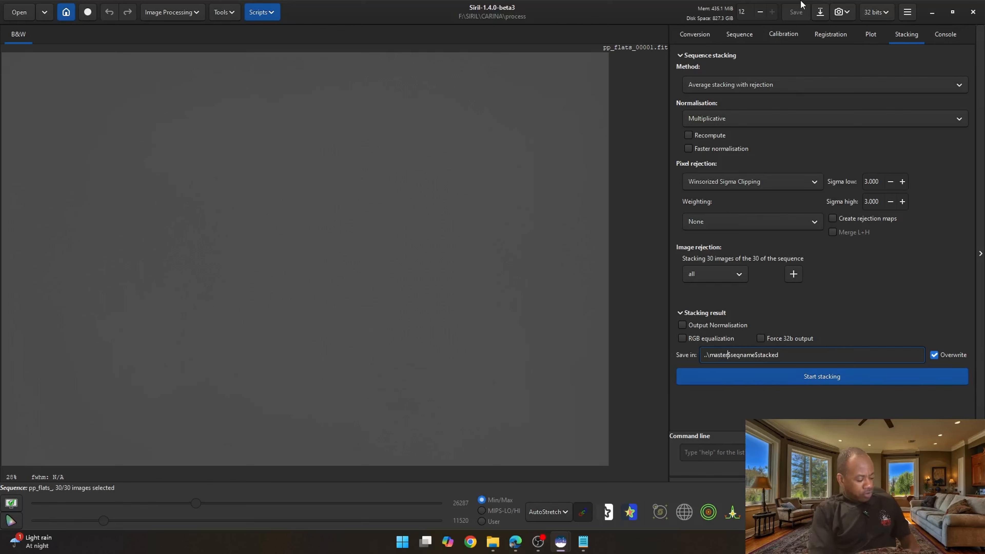
{"action": "type", "text": "\\"}
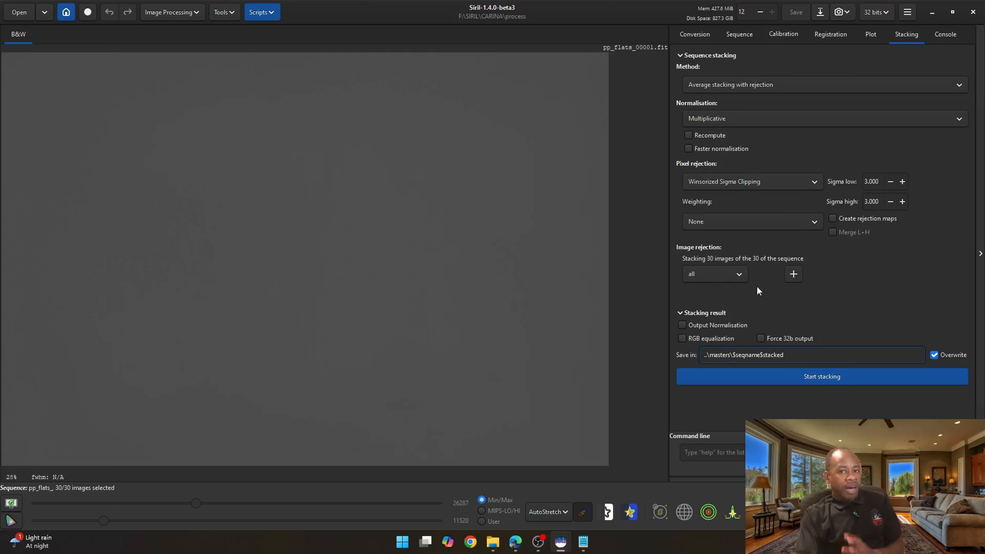
{"action": "mouse_move", "coordinate": [734, 323]}
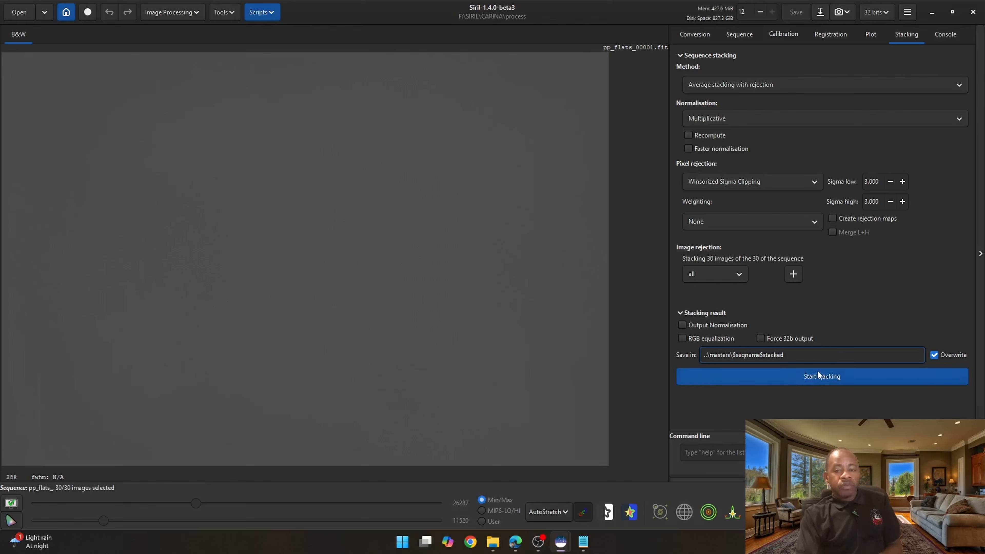
{"action": "left_click", "coordinate": [832, 374]}
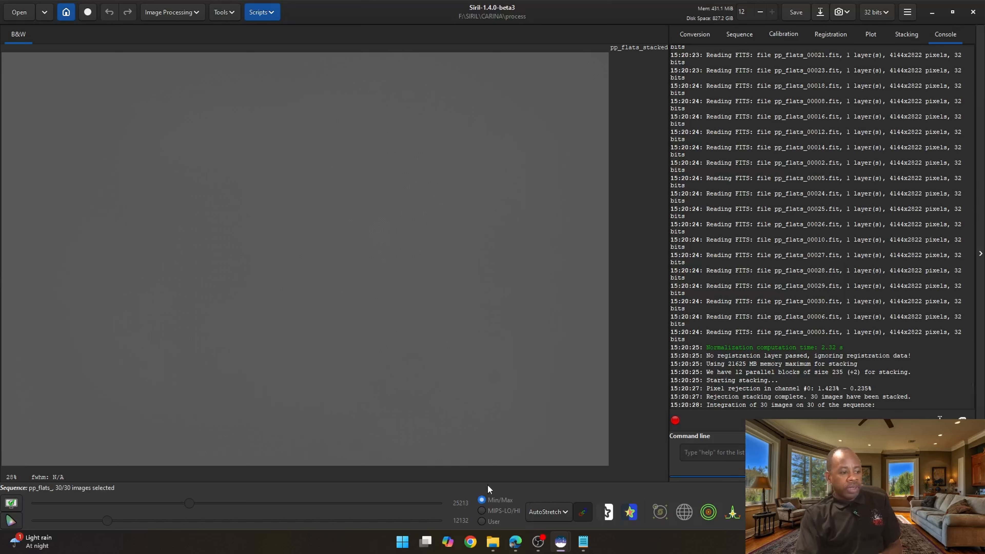
- Open the masters folder in File Explorer to check the stacked flats file
{"action": "mouse_move", "coordinate": [493, 542]}
{"action": "left_click", "coordinate": [447, 472]}
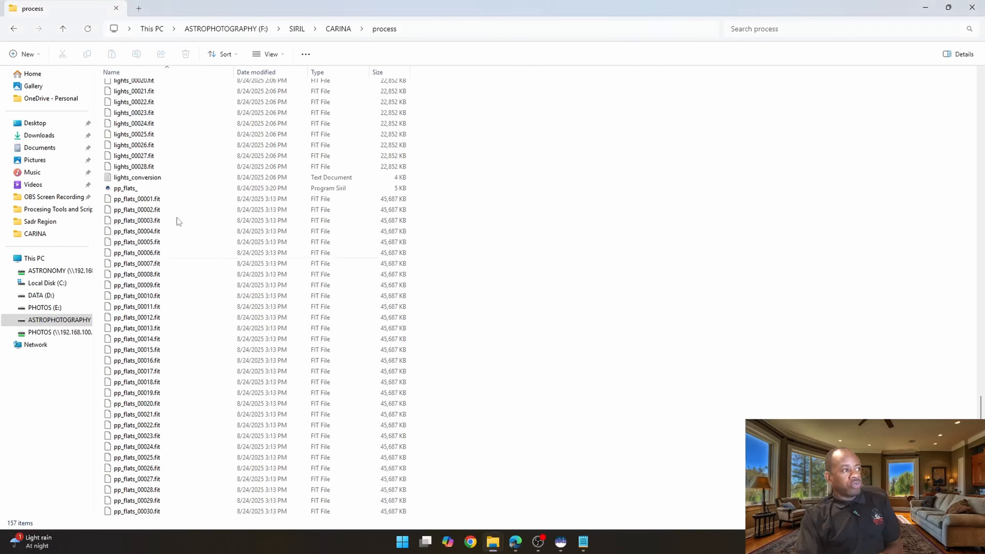
{"action": "left_click", "coordinate": [338, 29]}
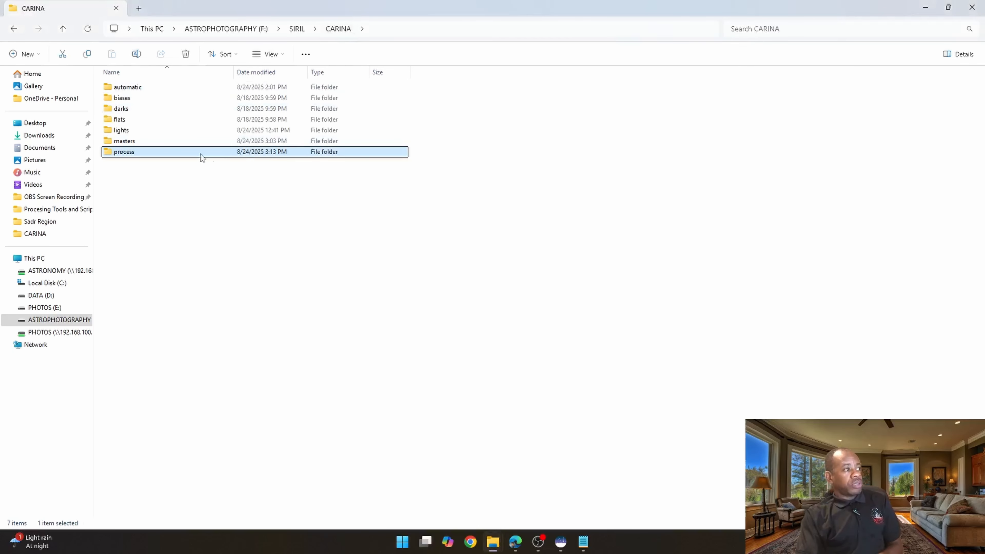
{"action": "double_click", "coordinate": [134, 140]}
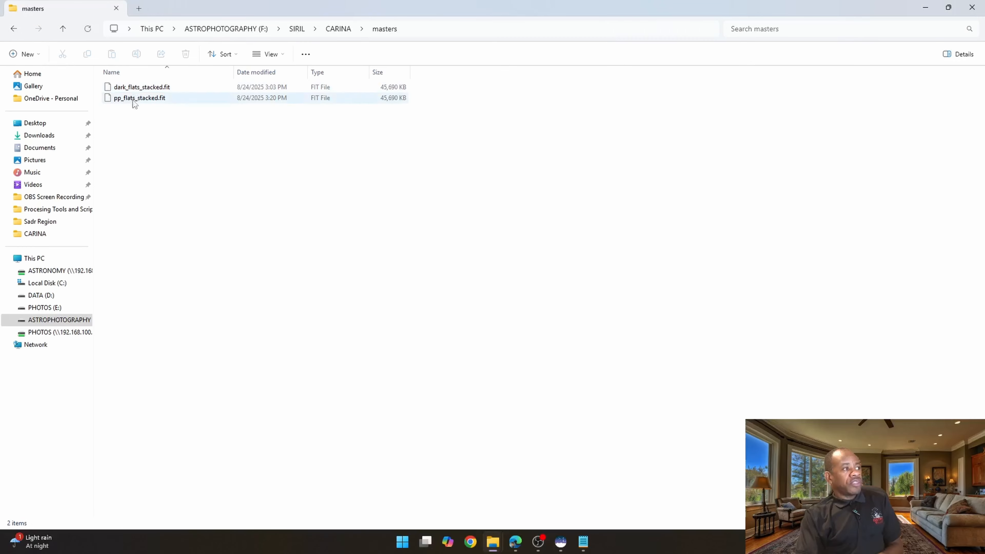
{"action": "left_click", "coordinate": [133, 100]}
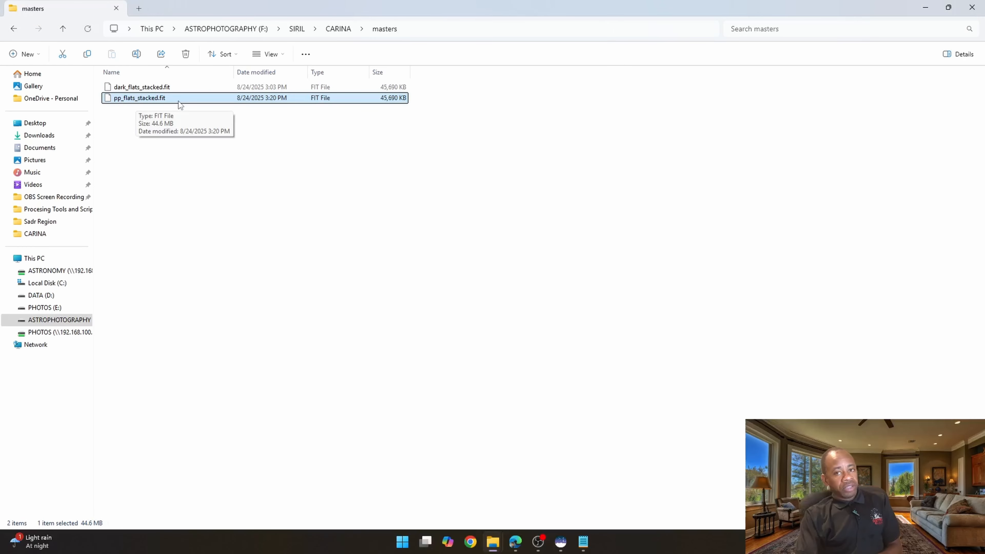
{"action": "left_click", "coordinate": [156, 87]}
{"action": "left_click", "coordinate": [150, 98]}
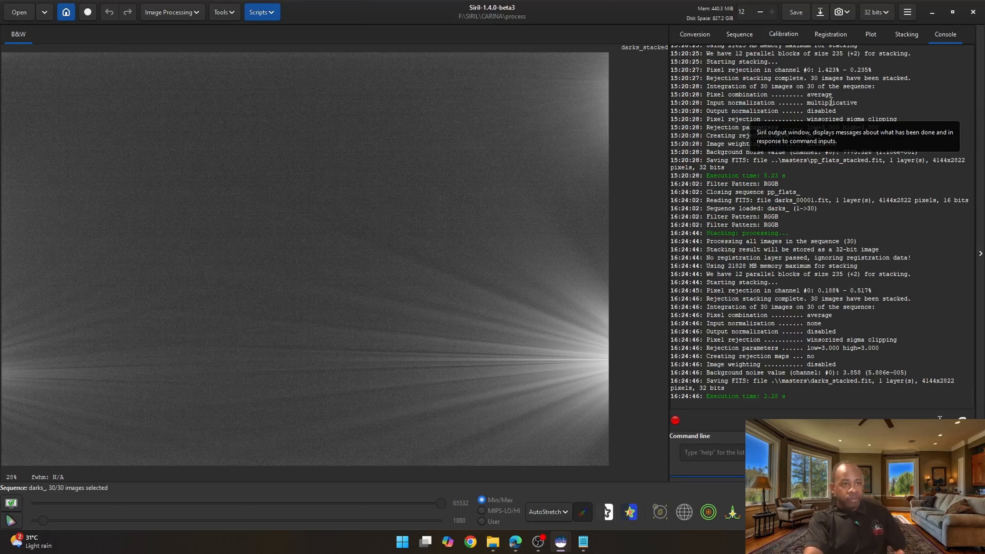
- Select darks_seq as the active sequence in Siril
{"action": "left_click", "coordinate": [738, 35]}
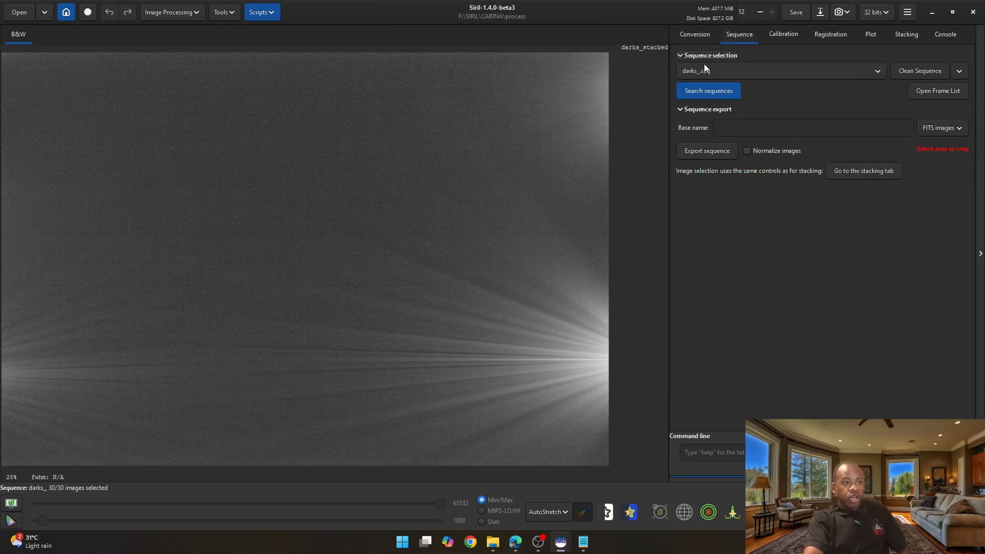
{"action": "left_click", "coordinate": [704, 71]}
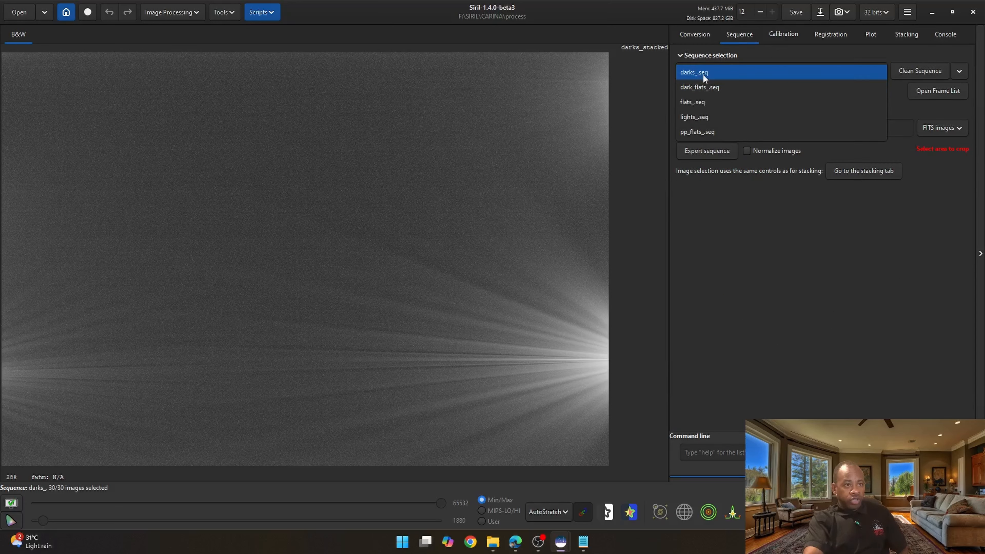
{"action": "left_click", "coordinate": [702, 73]}
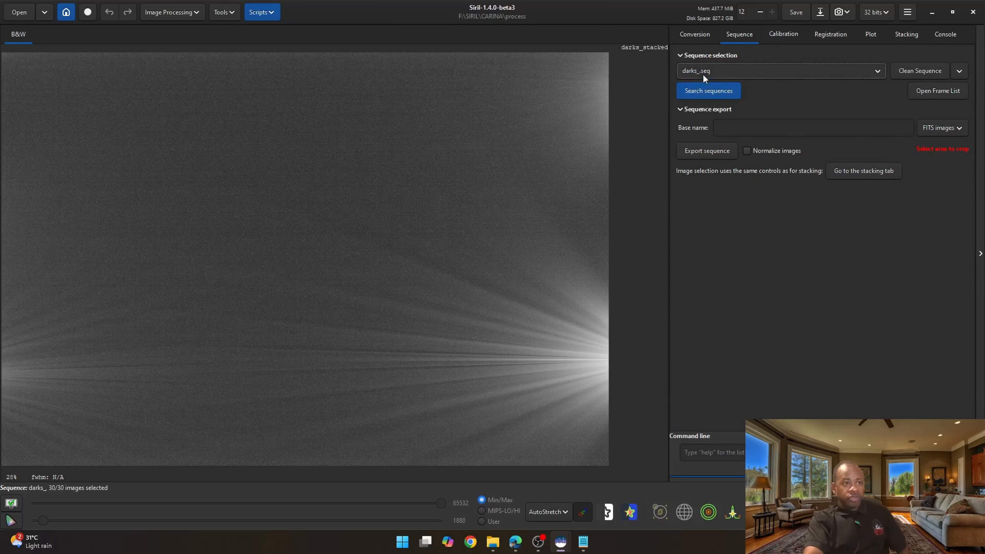
- Stack the darks sequence with no normalisation, saving the result as ..\\masters\$seqname$stacked
{"action": "left_click", "coordinate": [866, 171]}
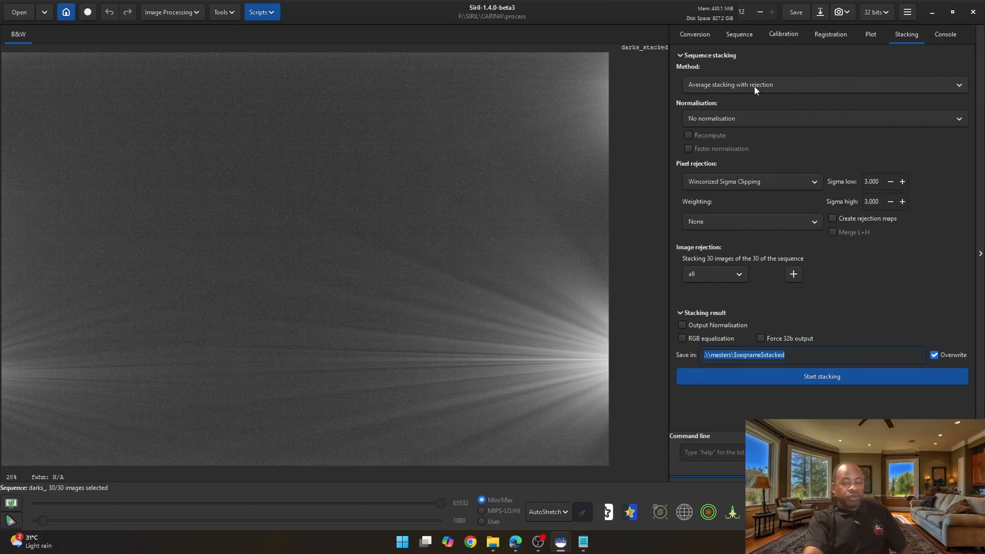
{"action": "left_click", "coordinate": [696, 119]}
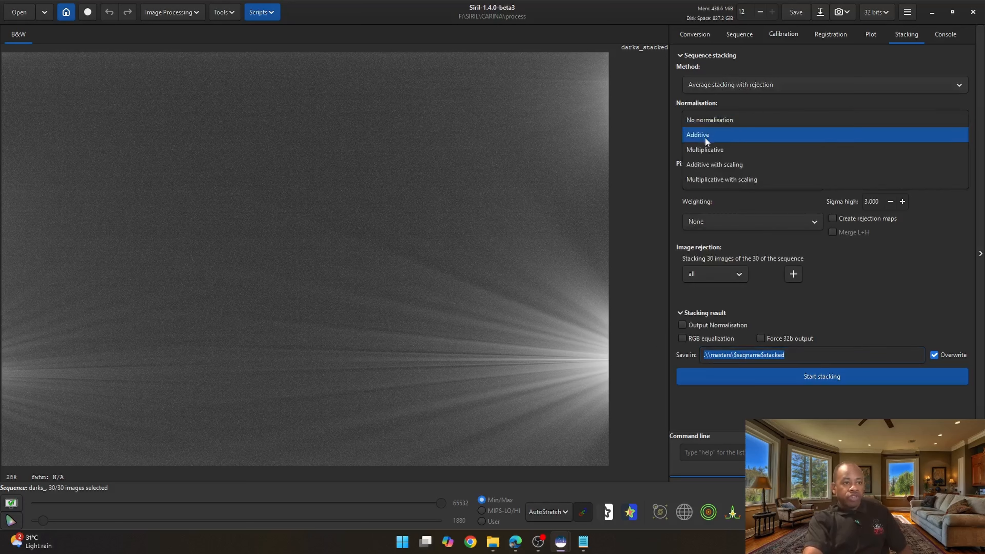
{"action": "left_click", "coordinate": [723, 119]}
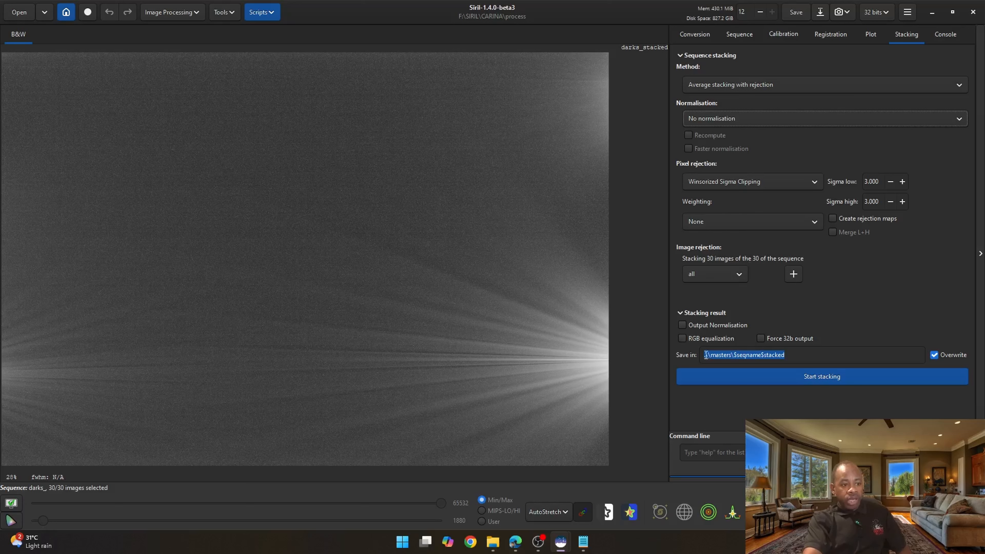
{"action": "left_click", "coordinate": [723, 356]}
{"action": "type", "text": "..\\"}
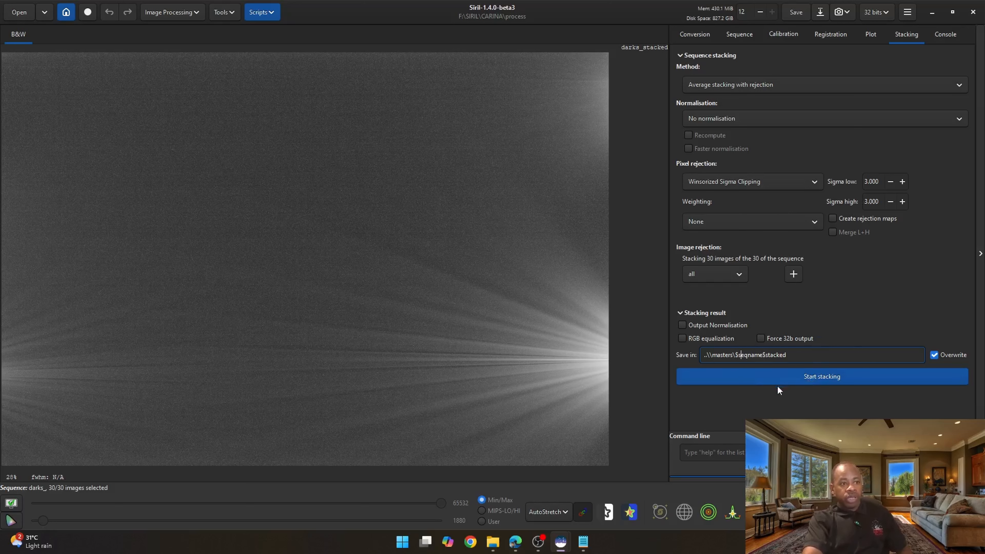
{"action": "left_click", "coordinate": [807, 378]}
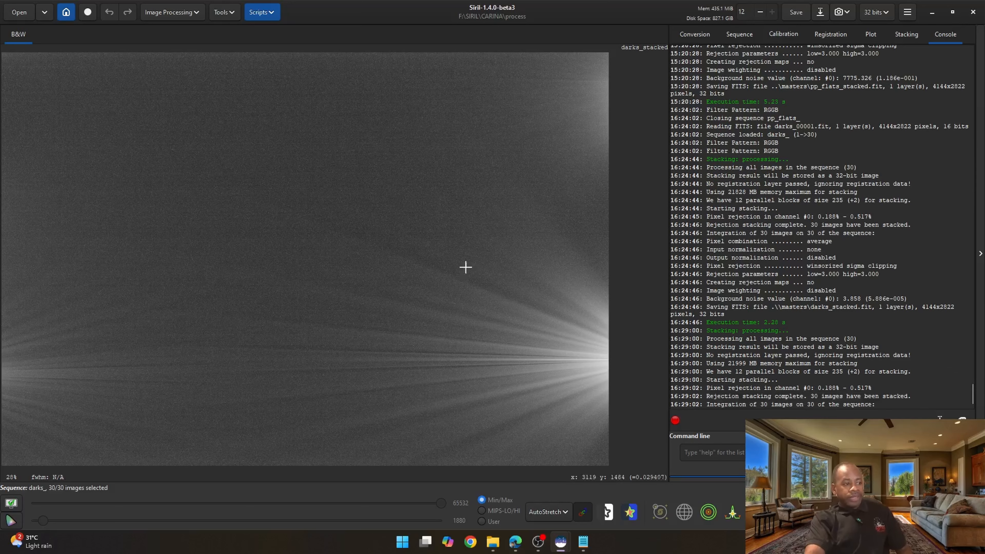
- Open the masters folder in File Explorer to check the stacked darks file
{"action": "mouse_move", "coordinate": [493, 541]}
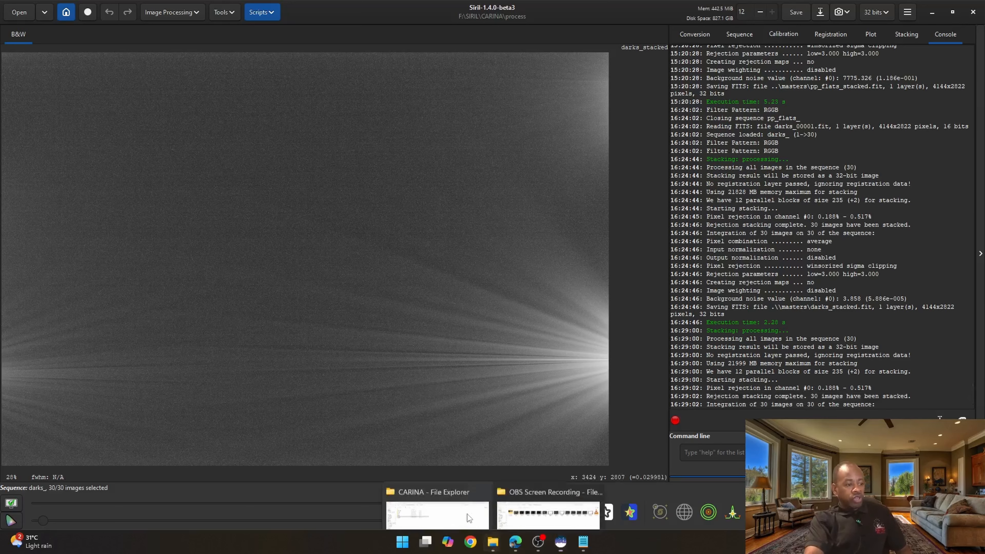
{"action": "left_click", "coordinate": [467, 514]}
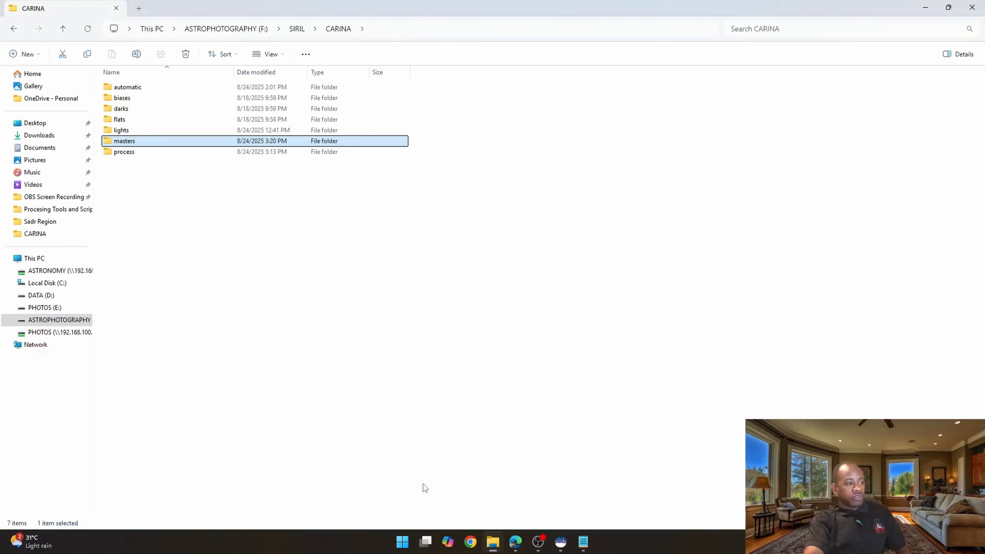
{"action": "double_click", "coordinate": [134, 142]}
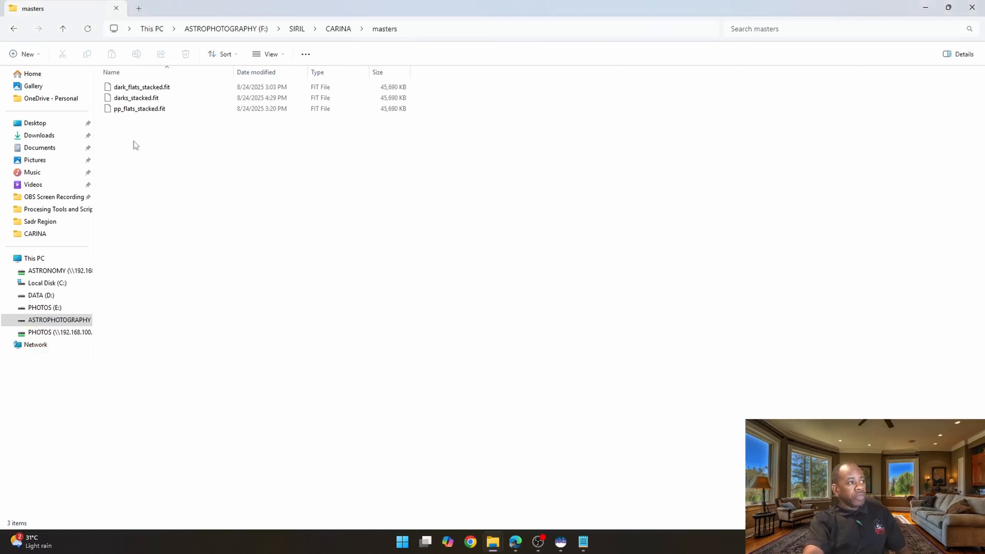
{"action": "left_click", "coordinate": [139, 88]}
{"action": "left_click", "coordinate": [137, 98]}
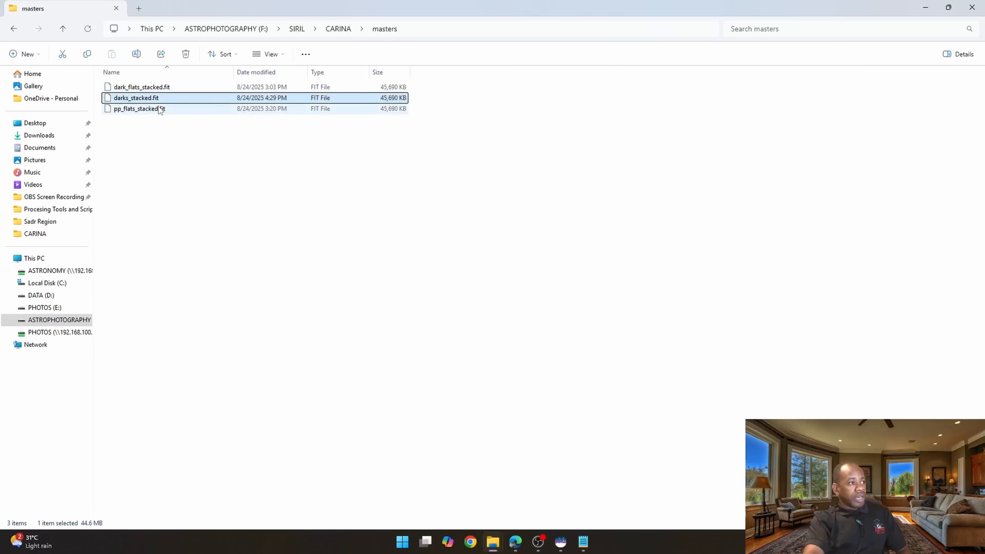
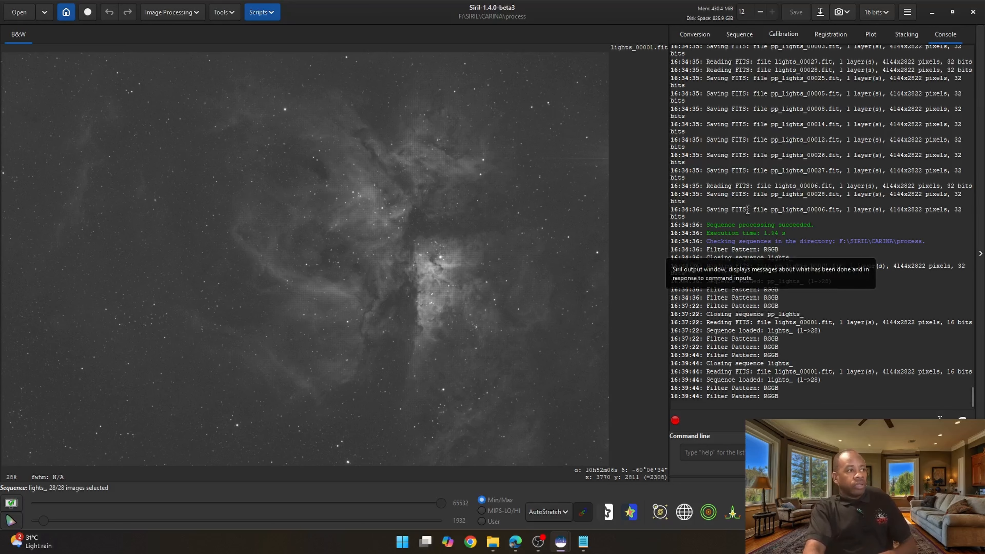
- Select lights_seq as the active sequence
{"action": "left_click", "coordinate": [736, 34]}
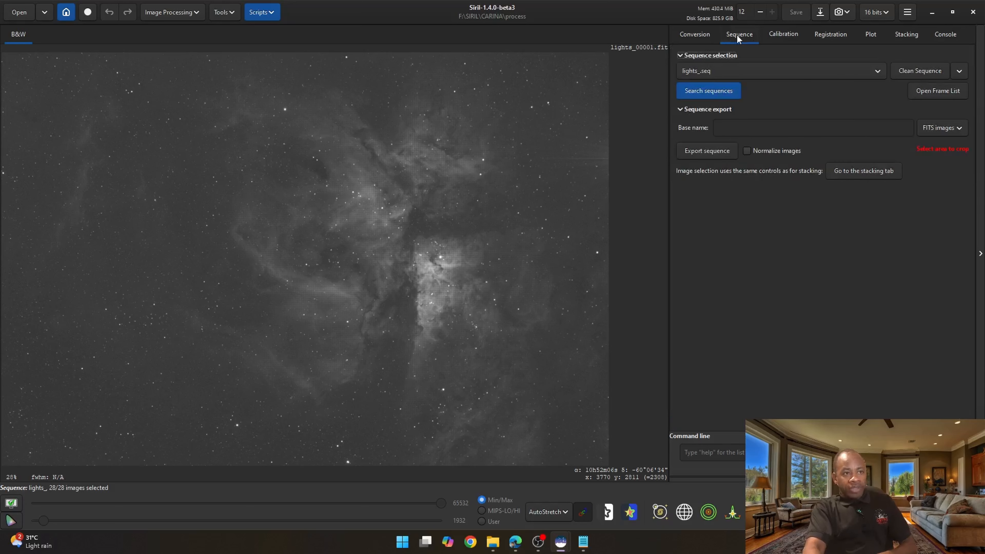
{"action": "left_click", "coordinate": [722, 70]}
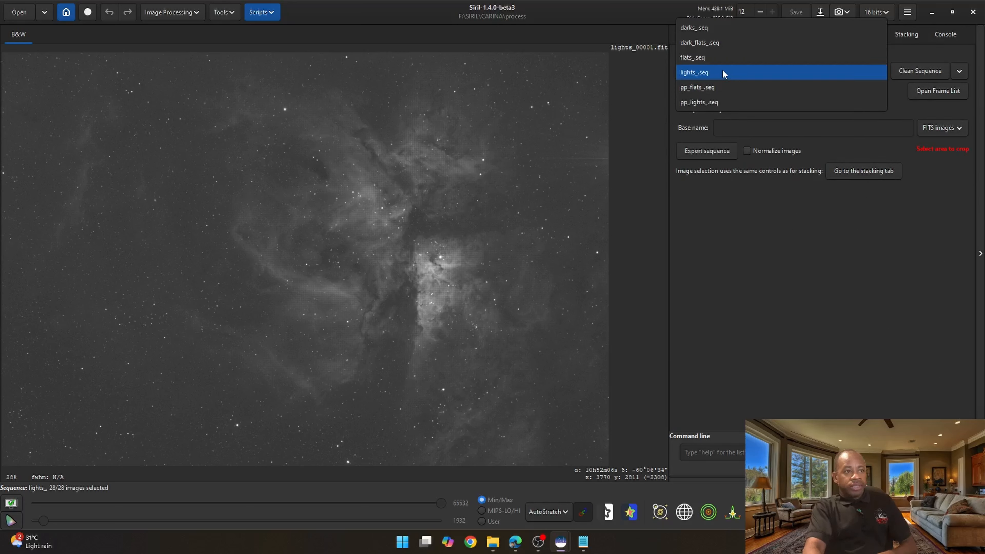
{"action": "left_click", "coordinate": [707, 73]}
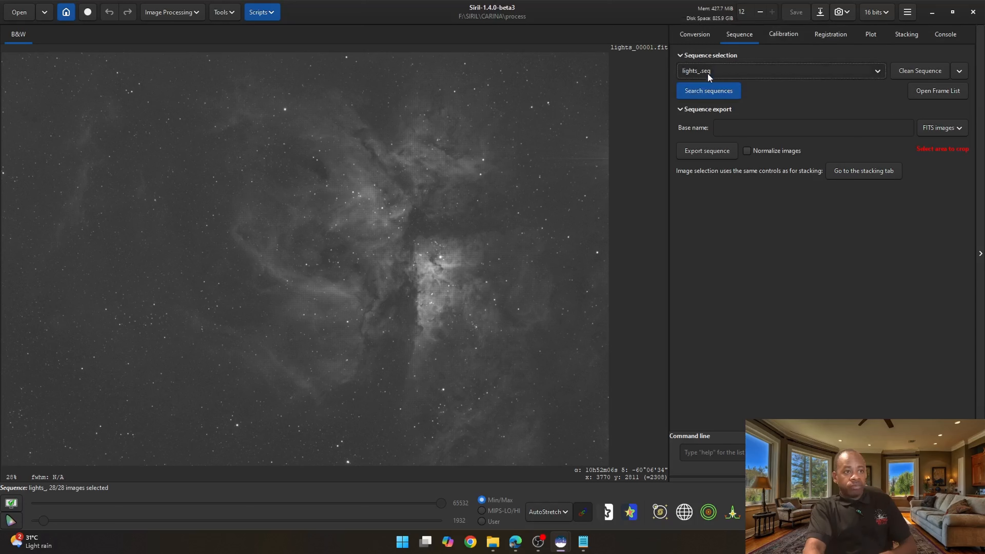
- Enable dark calibration using darks_stacked.fit from the masters folder as the master dark
{"action": "left_click", "coordinate": [783, 34]}
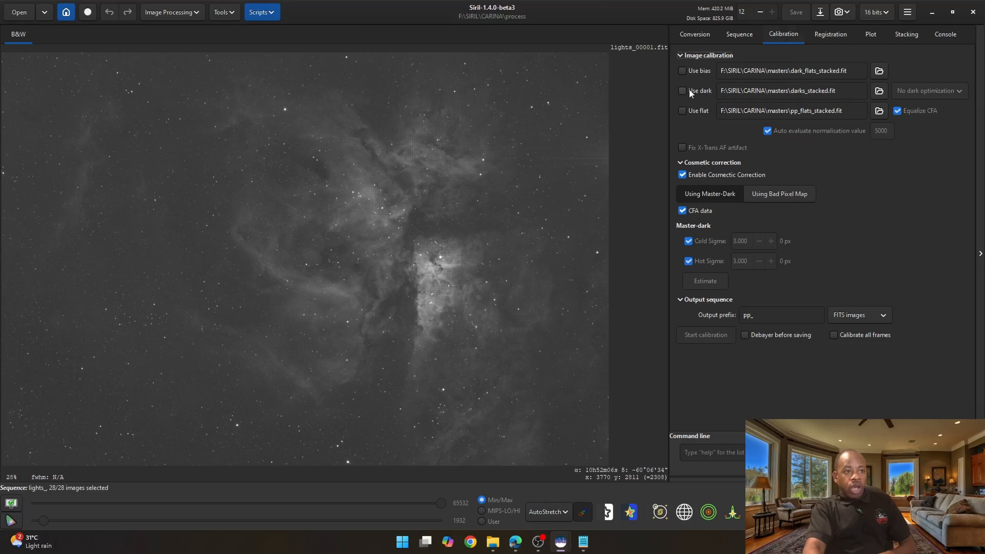
{"action": "left_click", "coordinate": [682, 91]}
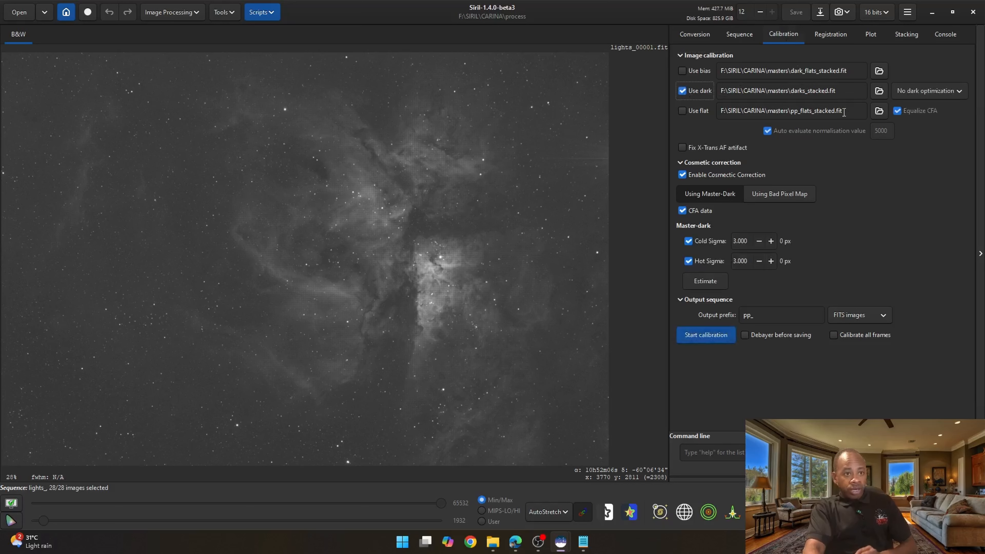
{"action": "left_click", "coordinate": [878, 91]}
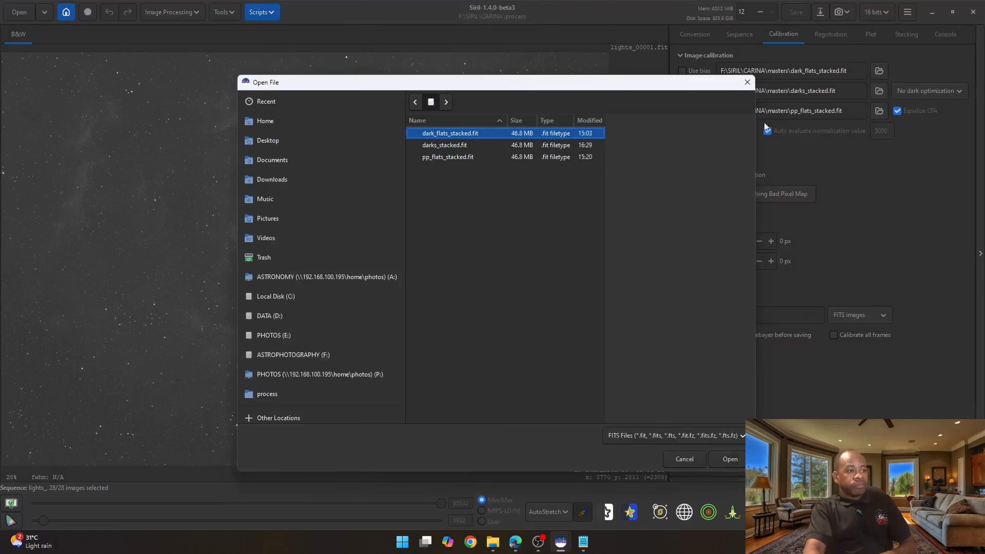
{"action": "left_click", "coordinate": [447, 146]}
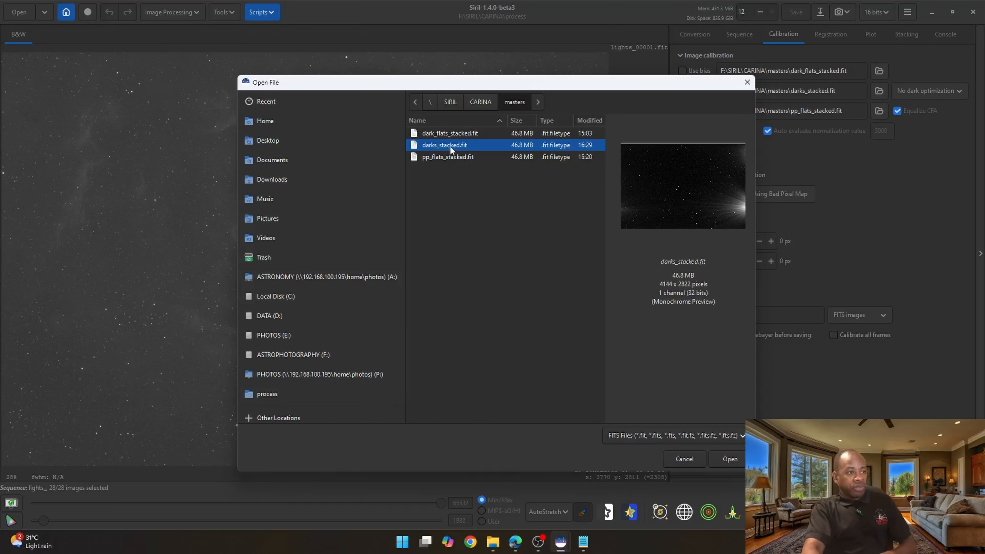
{"action": "double_click", "coordinate": [449, 145]}
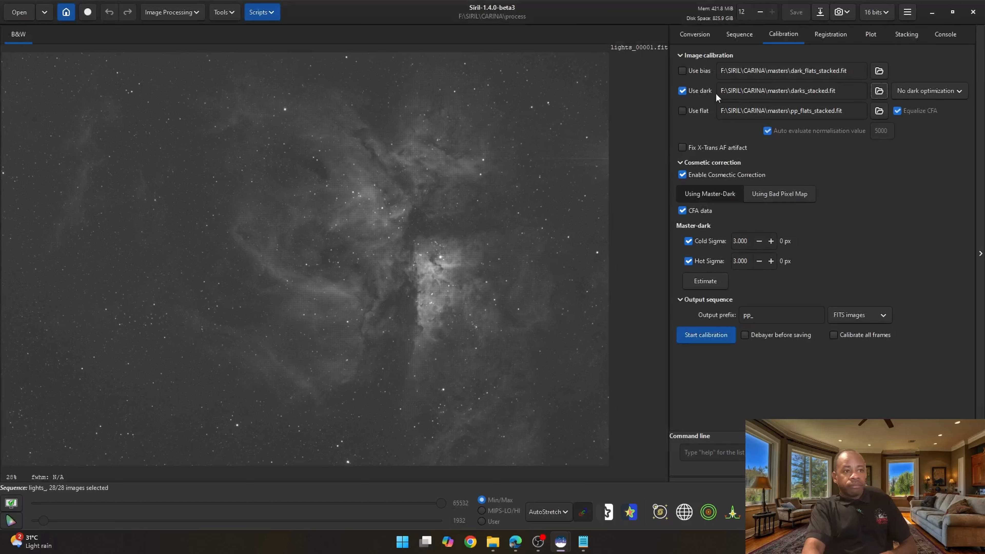
- Enable flat calibration using pp_flats_stacked.fit from the masters folder as the master flat
{"action": "left_click", "coordinate": [682, 111]}
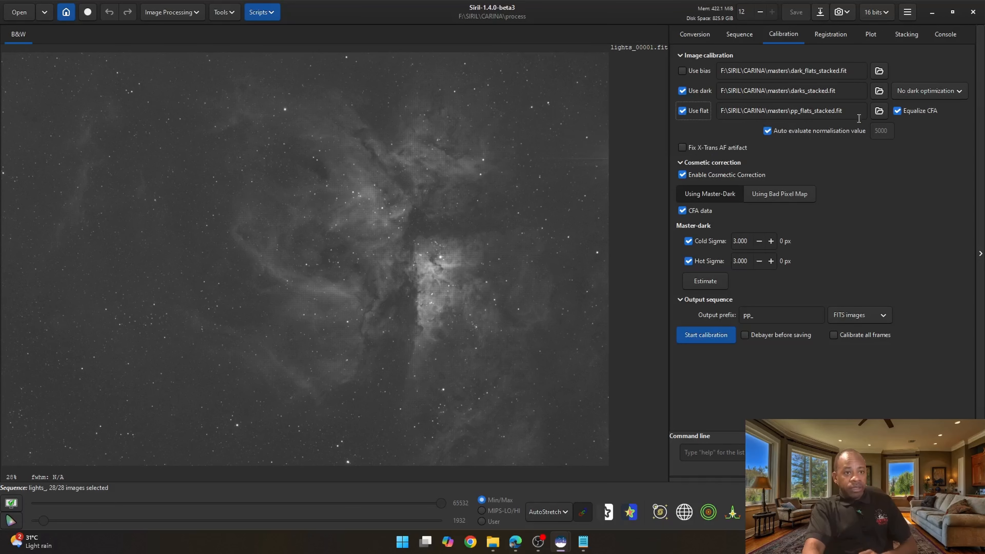
{"action": "left_click", "coordinate": [878, 111]}
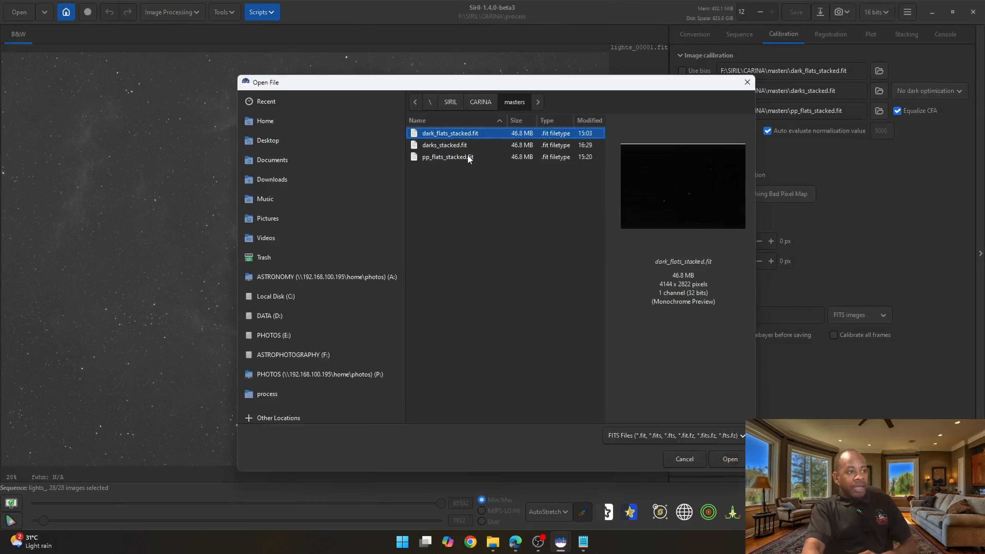
{"action": "left_click", "coordinate": [433, 158]}
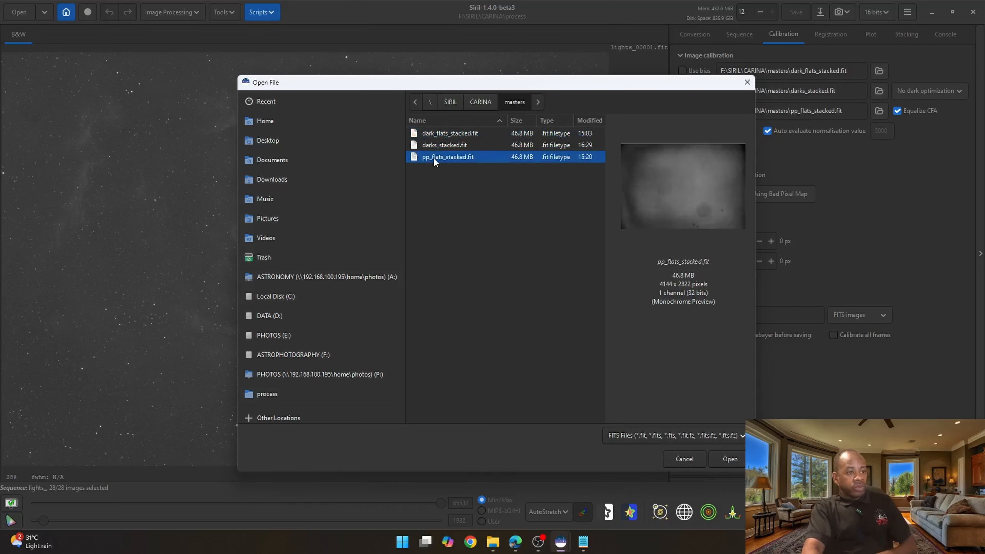
{"action": "double_click", "coordinate": [437, 158]}
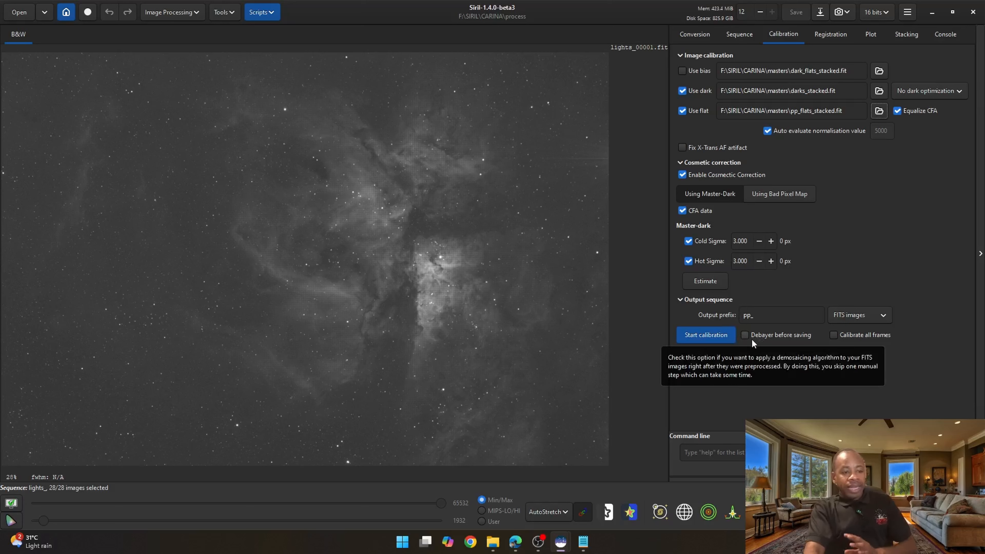
- Enable Debayer before saving and calibrate the lights sequence with output prefix pp_
{"action": "left_click", "coordinate": [744, 335]}
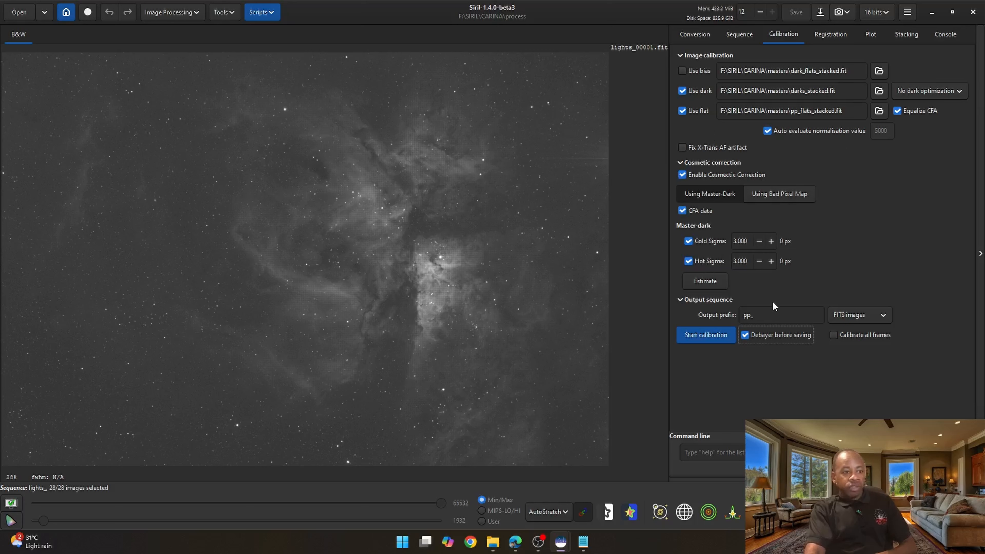
{"action": "left_click", "coordinate": [699, 334]}
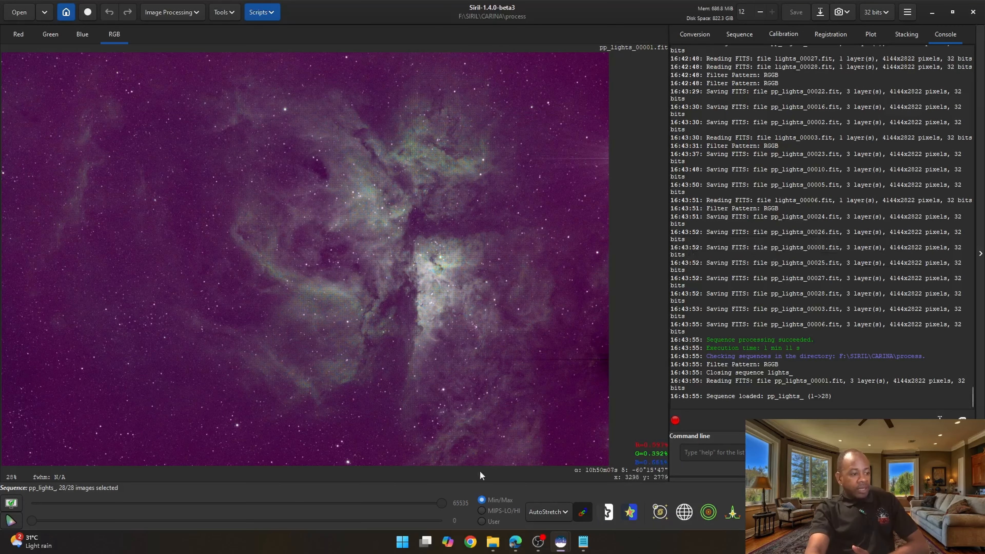
- Inspect the calibrated pp_lights files in the process folder in File Explorer
{"action": "mouse_move", "coordinate": [492, 542]}
{"action": "left_click", "coordinate": [474, 502]}
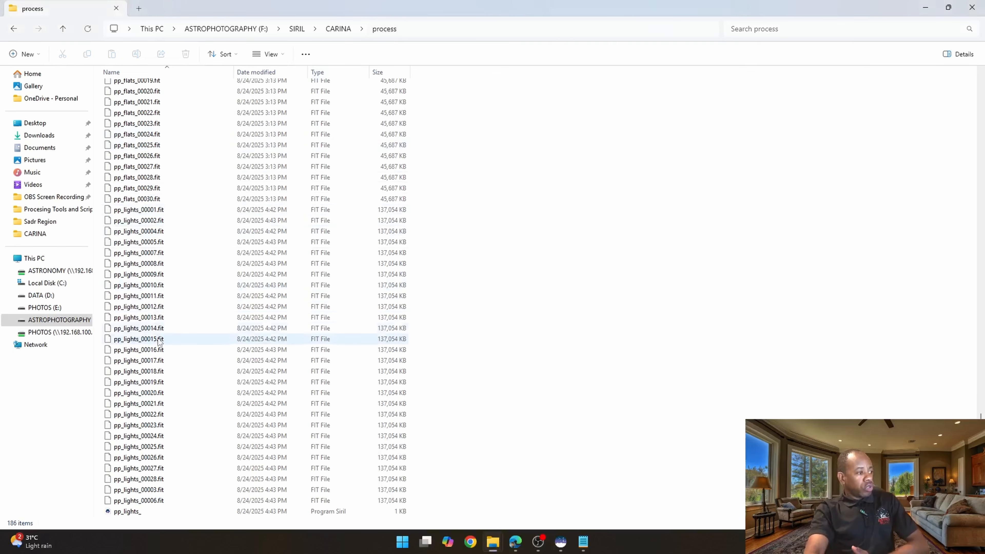
{"action": "scroll", "coordinate": [121, 396], "scroll_direction": "up", "scroll_amount": 2}
{"action": "scroll", "coordinate": [121, 396], "scroll_direction": "up", "scroll_amount": 6}
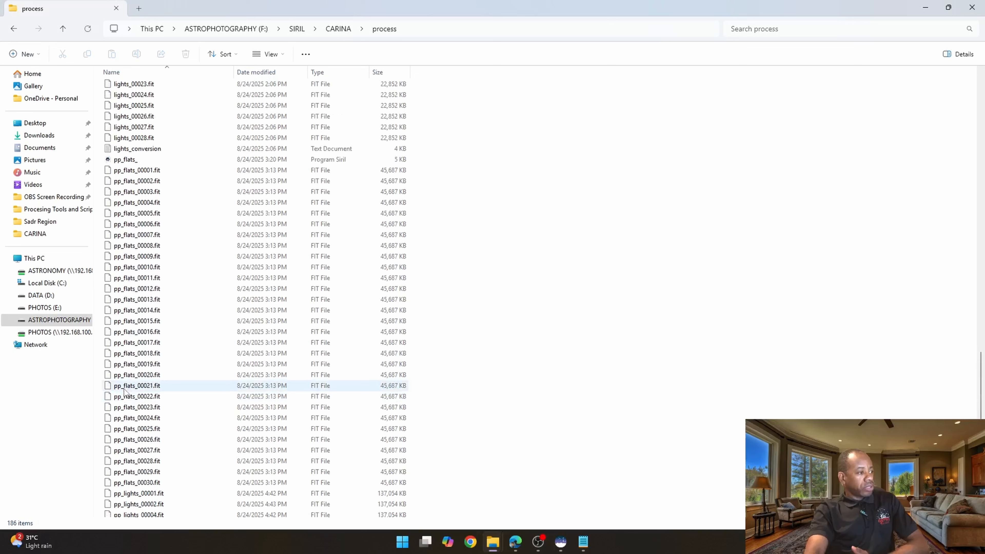
{"action": "scroll", "coordinate": [128, 392], "scroll_direction": "down", "scroll_amount": 8}
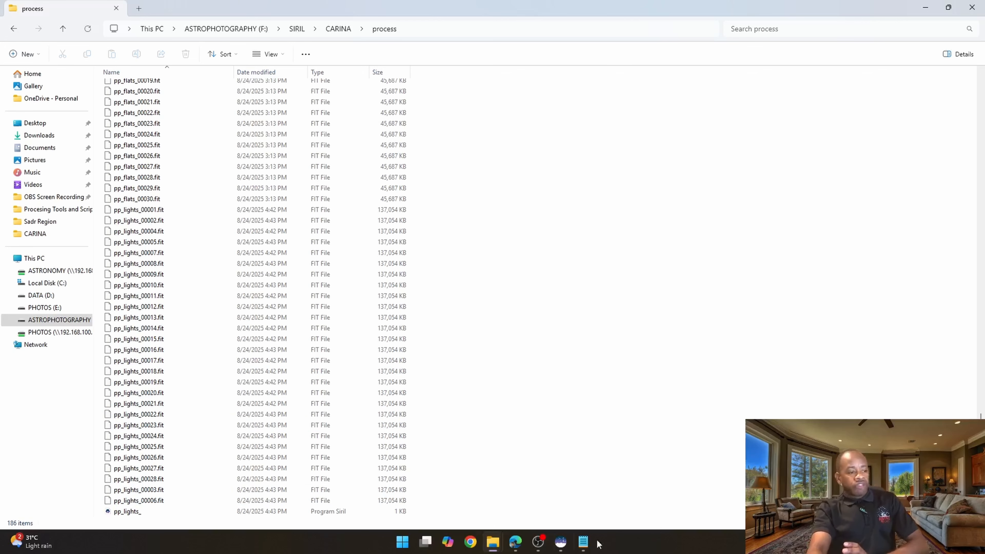
- Set registration to Global Star Alignment (deep-sky) on the green channel with Homography transformation
{"action": "mouse_move", "coordinate": [561, 541]}
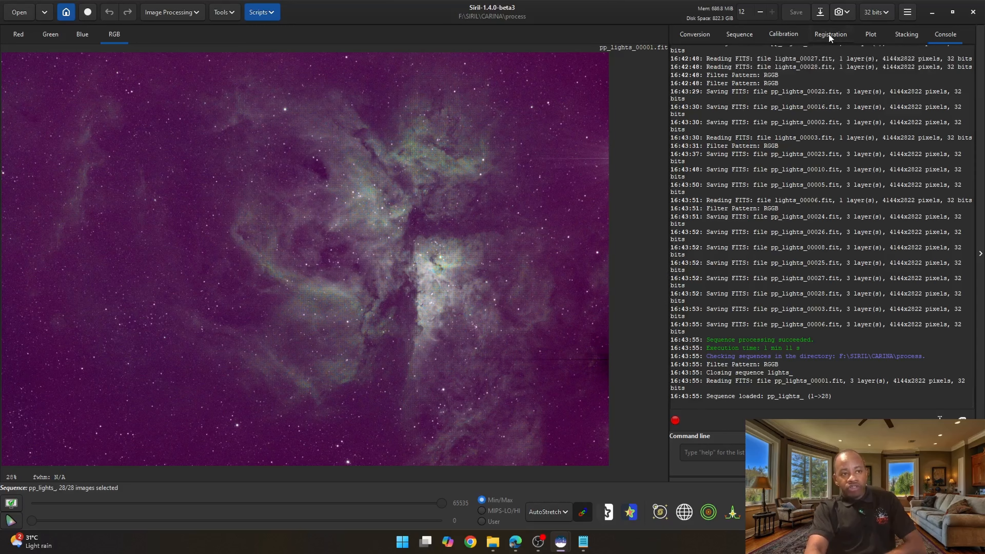
{"action": "left_click", "coordinate": [829, 34]}
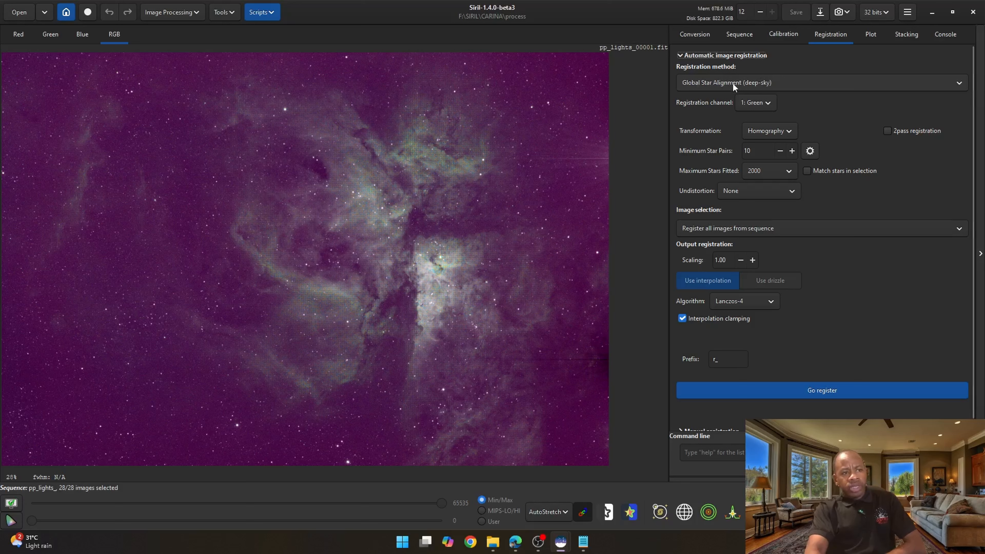
{"action": "mouse_move", "coordinate": [721, 83]}
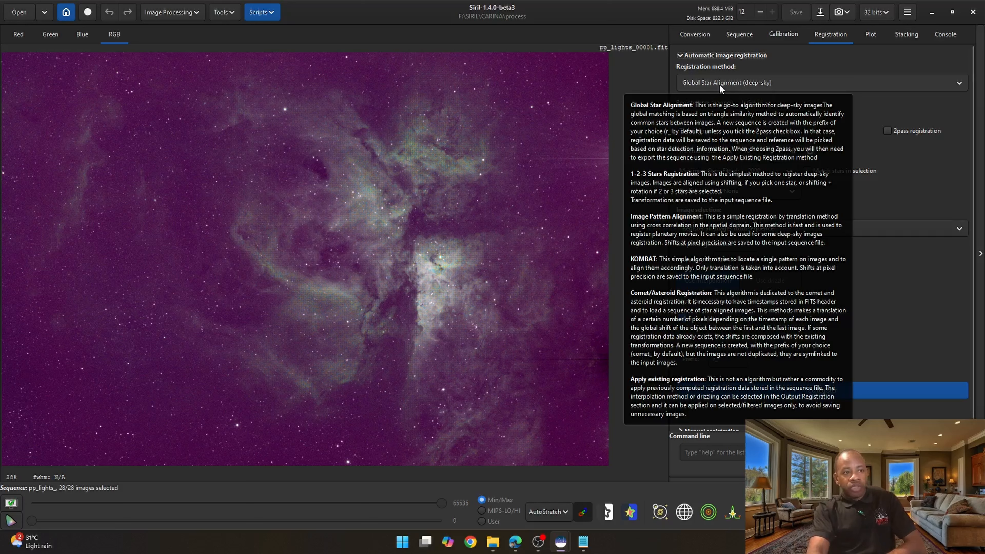
{"action": "left_click", "coordinate": [709, 81]}
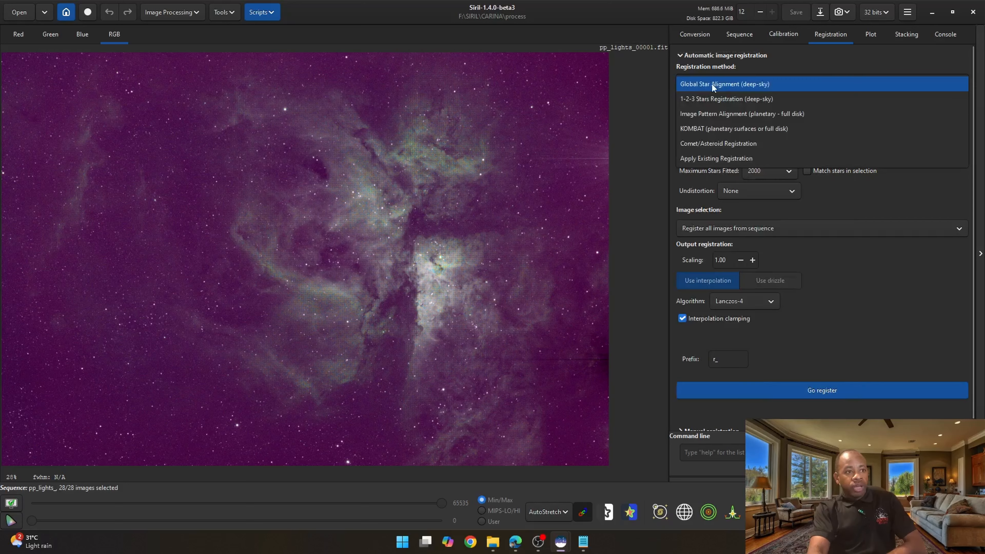
{"action": "left_click", "coordinate": [746, 85]}
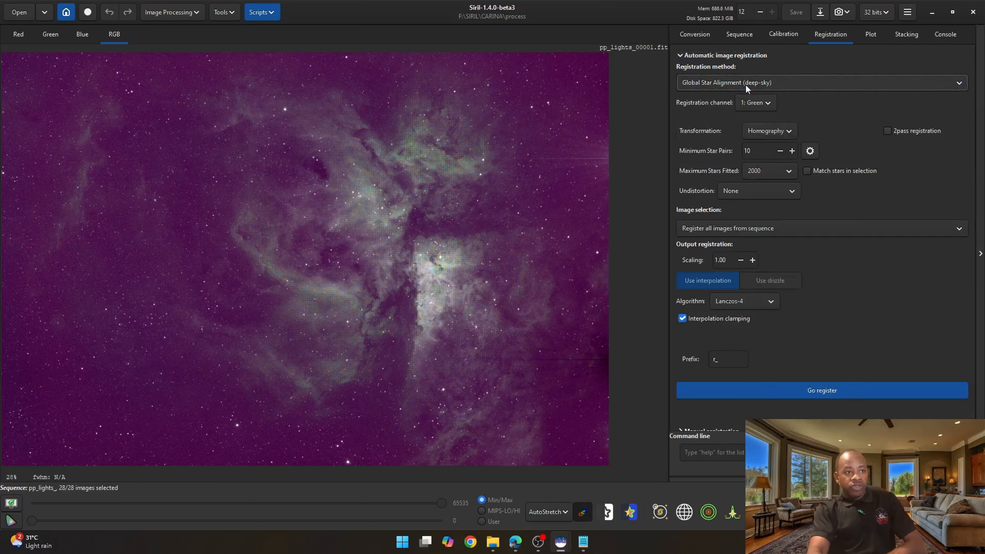
{"action": "left_click", "coordinate": [768, 103]}
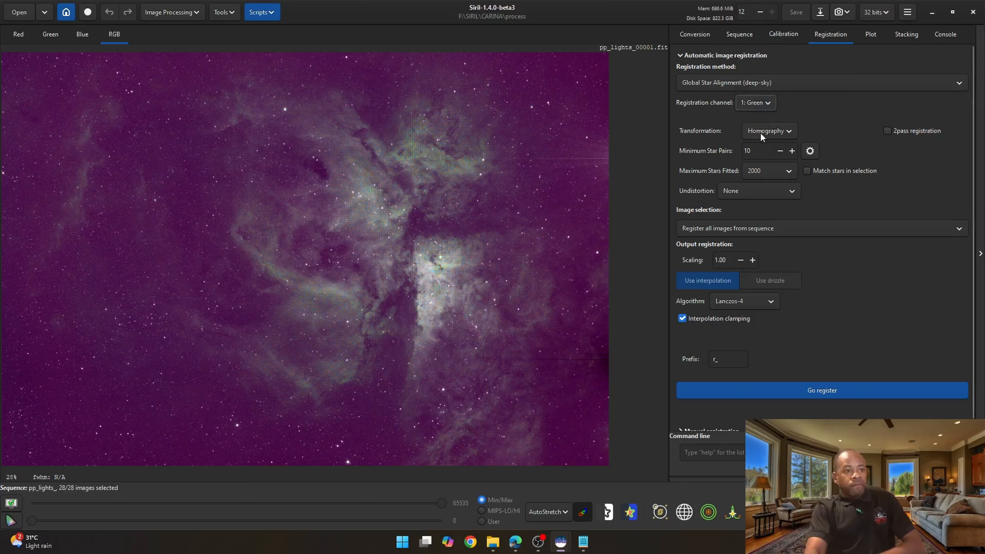
{"action": "mouse_move", "coordinate": [777, 133]}
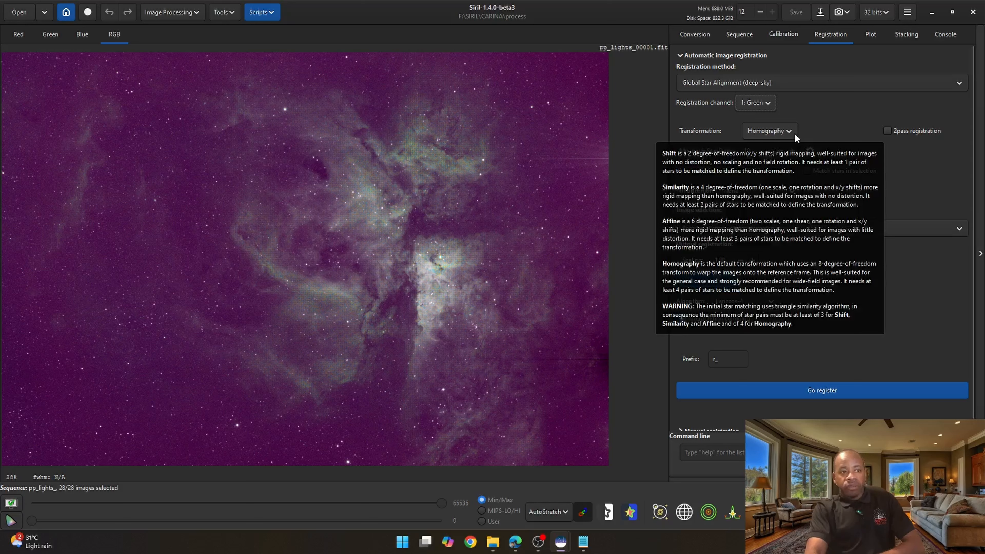
{"action": "left_click", "coordinate": [778, 131]}
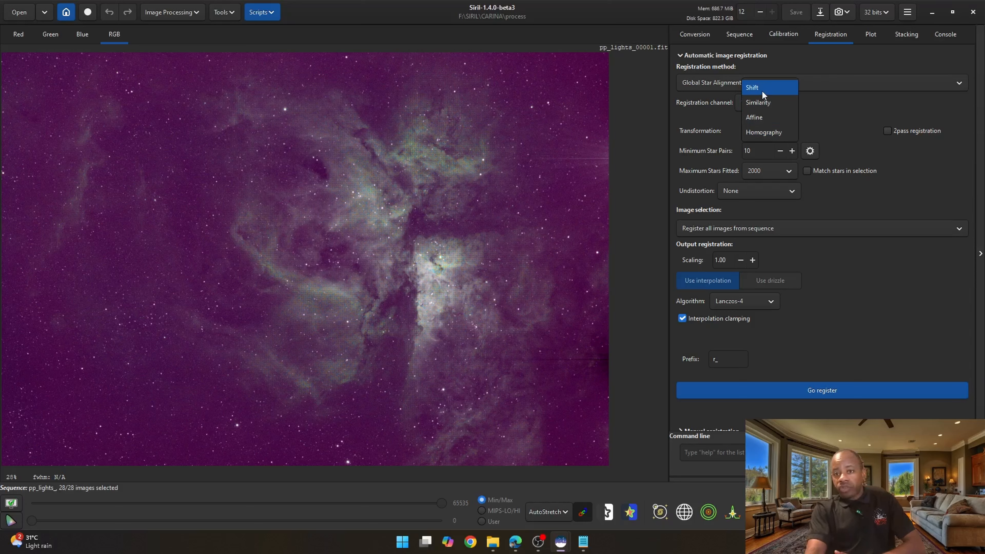
{"action": "left_click", "coordinate": [771, 132]}
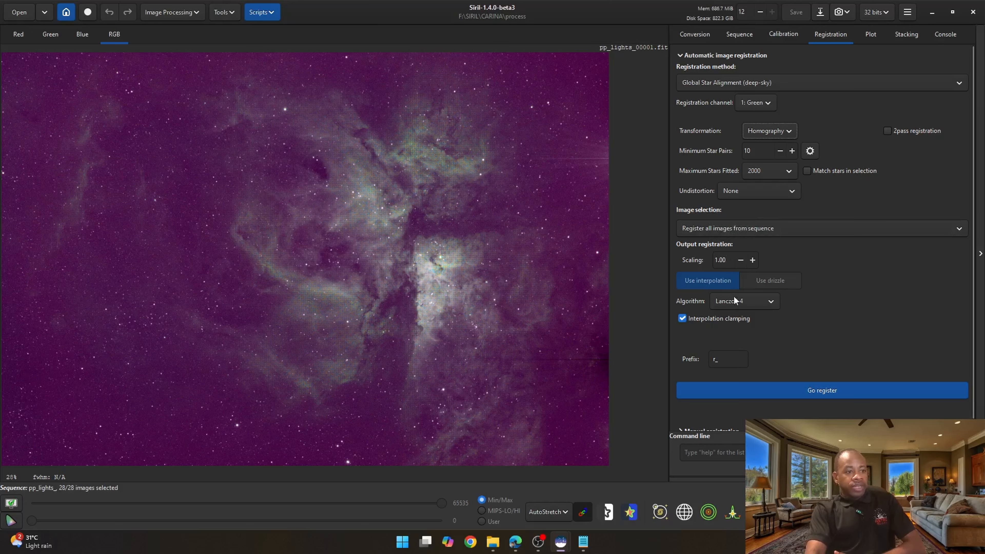
- Register all images of the pp_lights sequence with output prefix r_
{"action": "scroll", "coordinate": [758, 367], "scroll_direction": "down", "scroll_amount": 1}
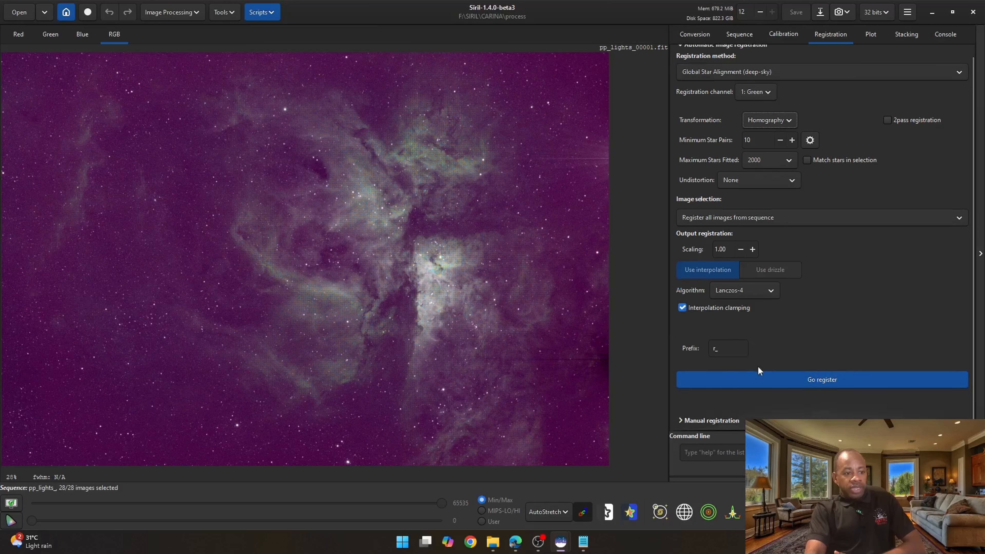
{"action": "left_click", "coordinate": [681, 418]}
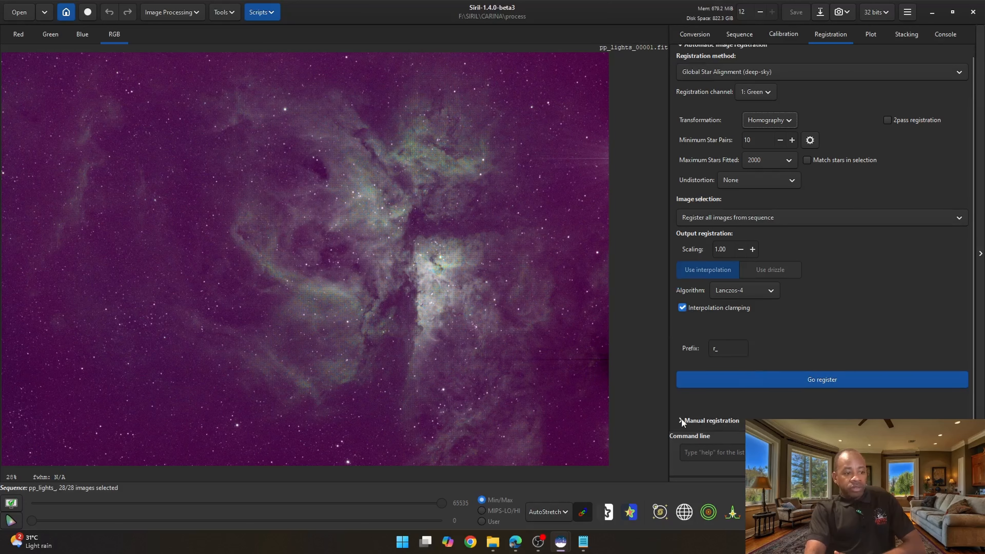
{"action": "scroll", "coordinate": [681, 405], "scroll_direction": "down", "scroll_amount": 5}
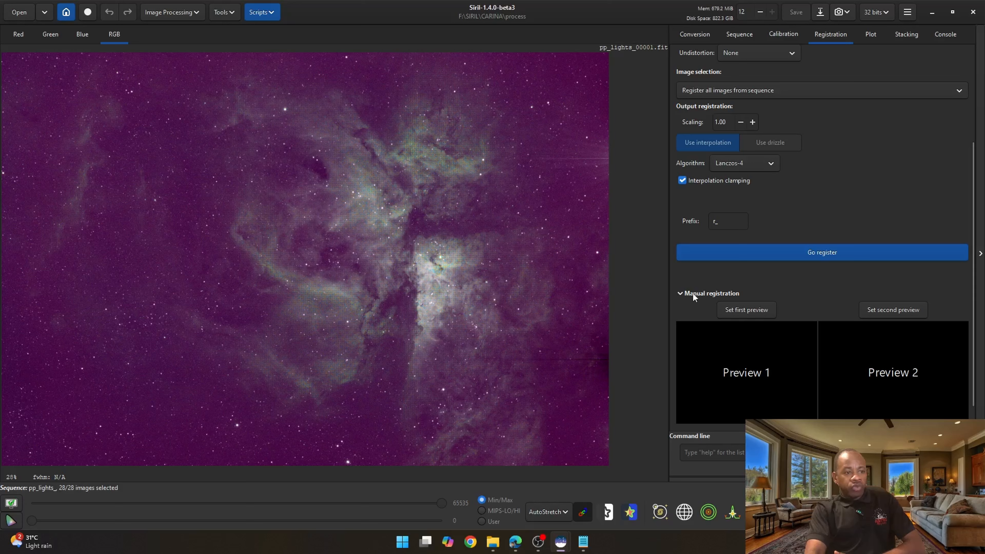
{"action": "left_click", "coordinate": [679, 295]}
{"action": "scroll", "coordinate": [694, 287], "scroll_direction": "up", "scroll_amount": 1}
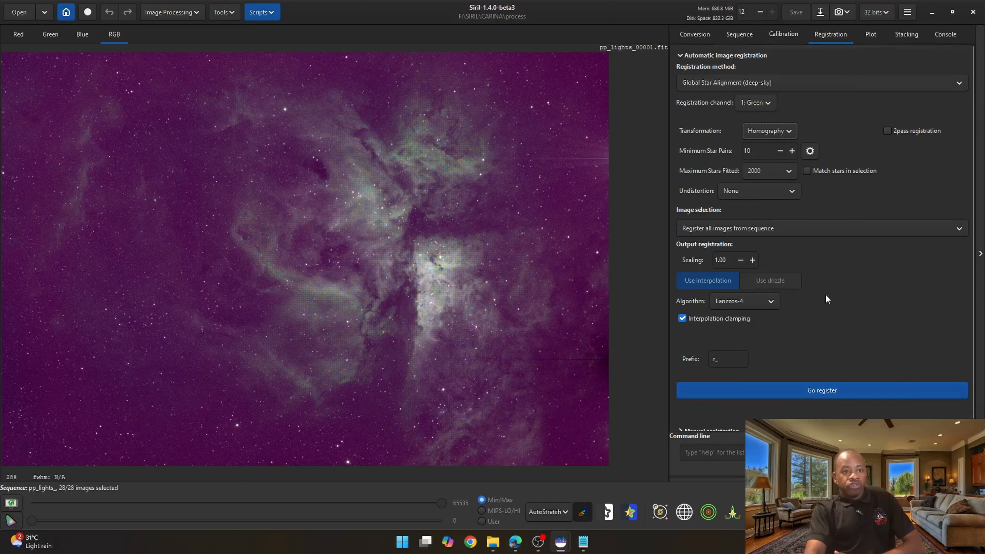
{"action": "left_click", "coordinate": [815, 389]}
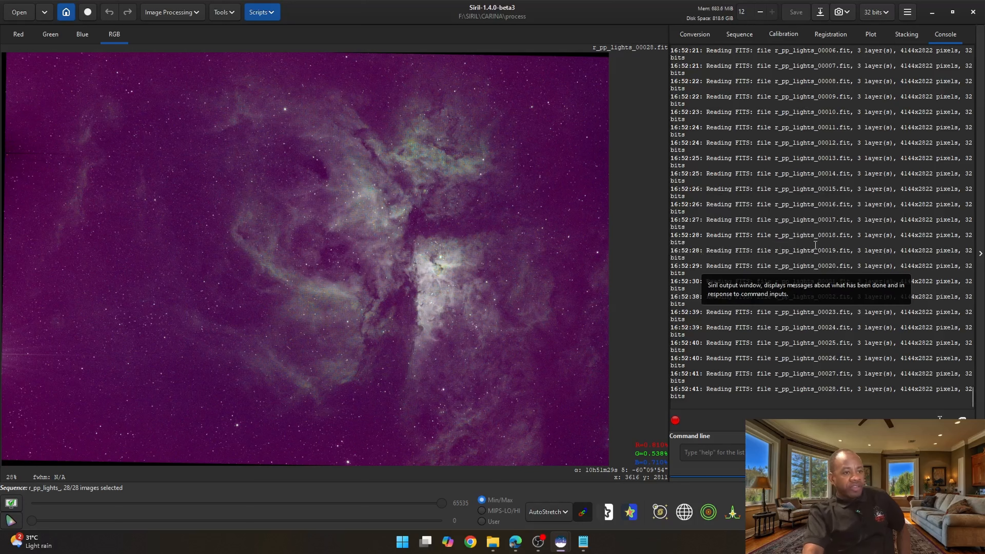
- Inspect the registered r_pp_lights files in the process folder in File Explorer
{"action": "mouse_move", "coordinate": [499, 550]}
{"action": "left_click", "coordinate": [494, 485]}
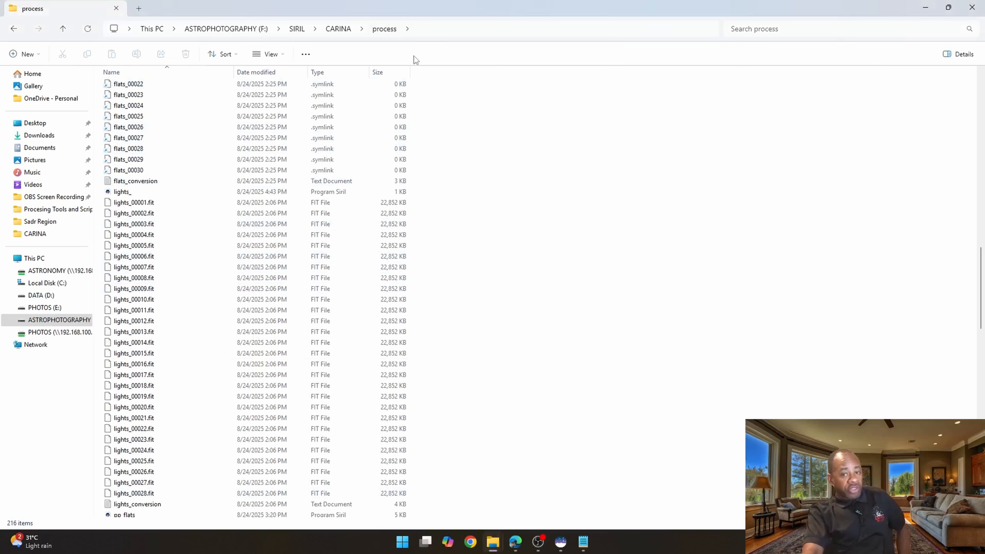
{"action": "scroll", "coordinate": [154, 189], "scroll_direction": "down", "scroll_amount": 20}
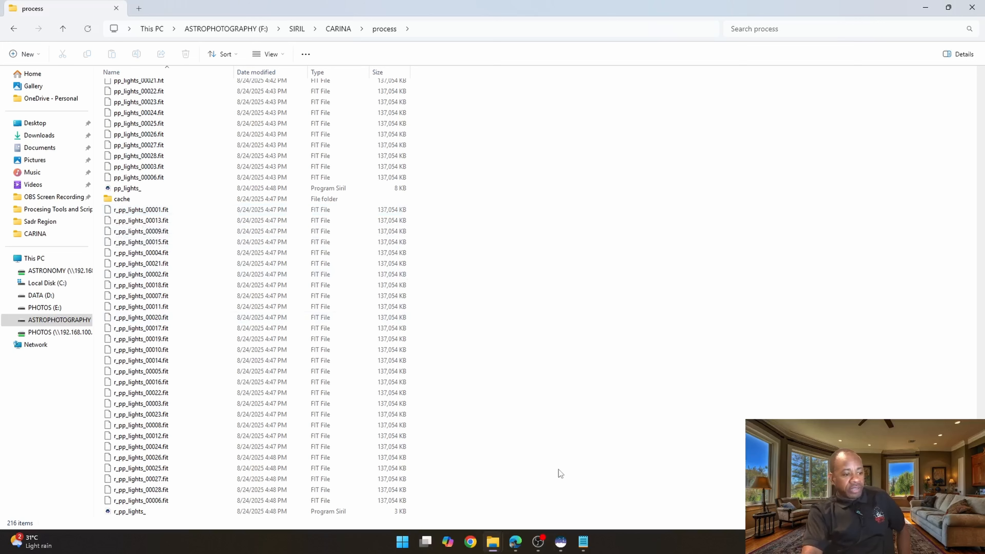
{"action": "mouse_move", "coordinate": [562, 540]}
{"action": "left_click", "coordinate": [599, 487]}
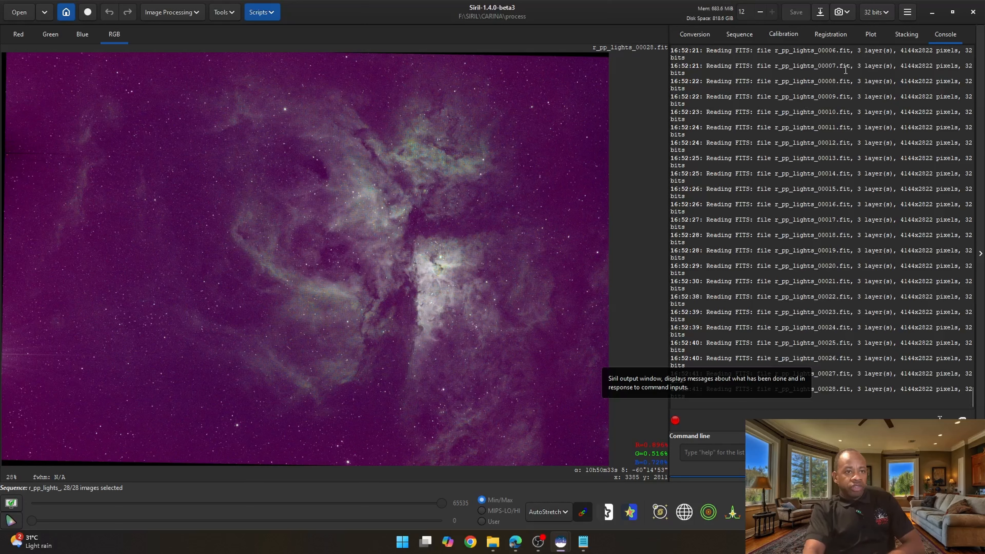
- View the FWHM plot of the registered sequence across frames
{"action": "left_click", "coordinate": [869, 36]}
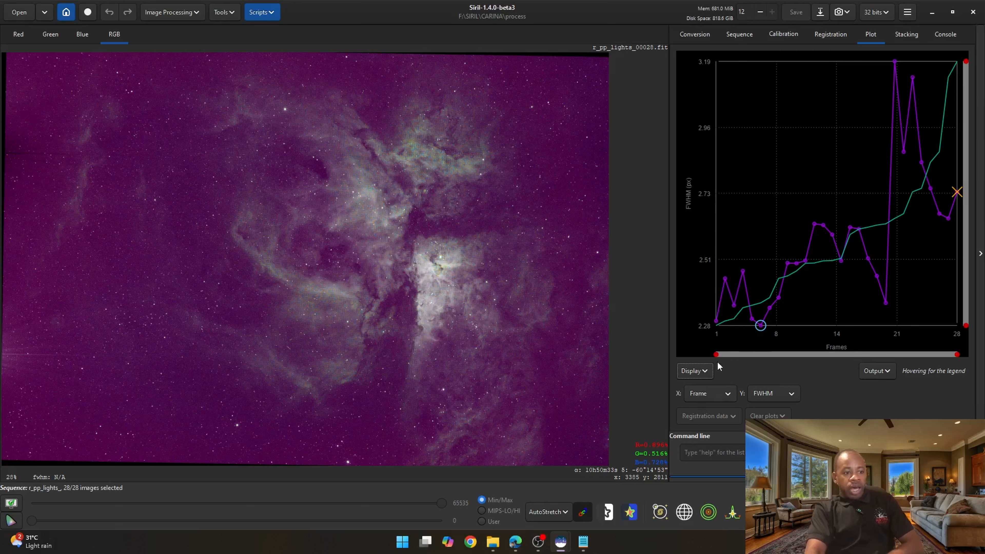
{"action": "left_click", "coordinate": [716, 395]}
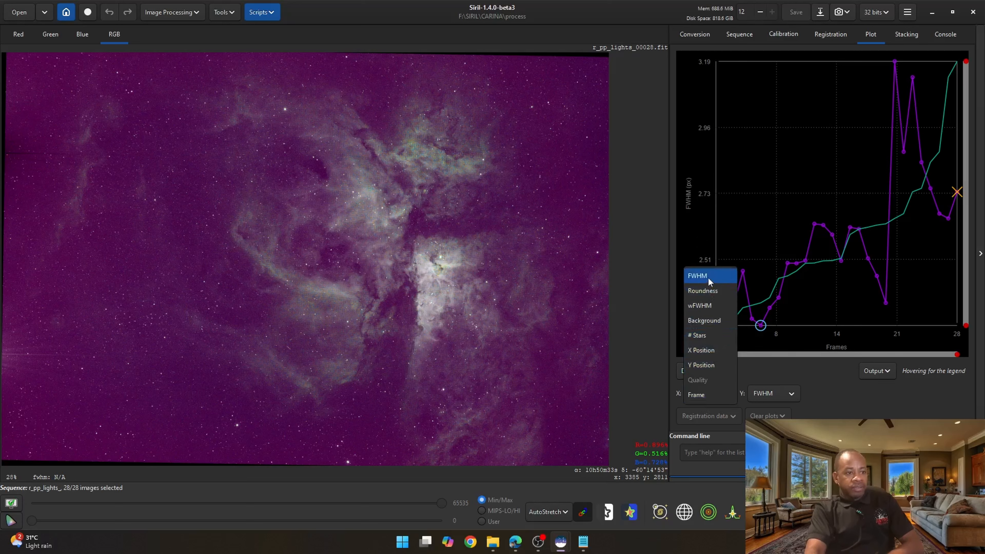
{"action": "left_click", "coordinate": [801, 377]}
{"action": "left_click", "coordinate": [774, 393]}
{"action": "left_click", "coordinate": [774, 394]}
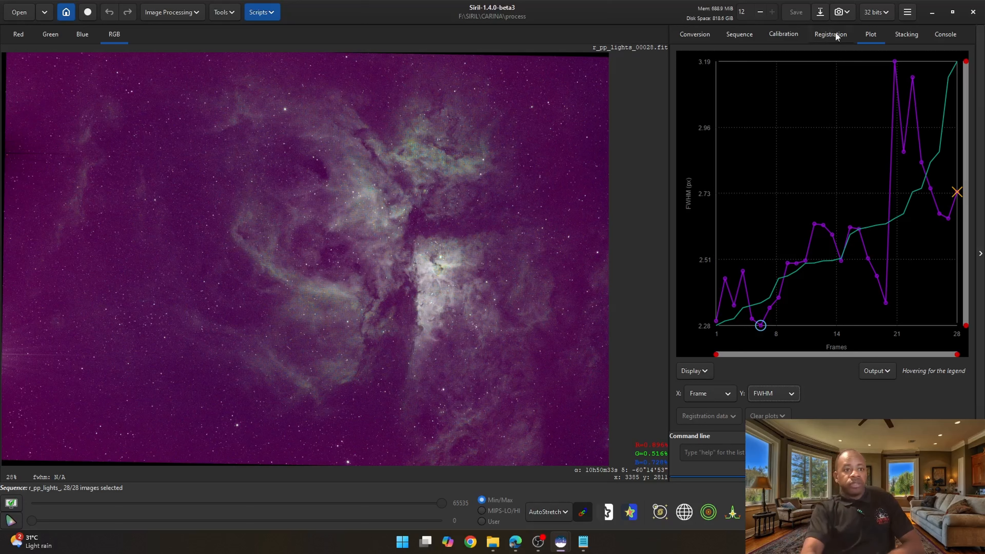
- Open frame 21 from the FWHM plot and step through the registered frames in the frame list
{"action": "right_click", "coordinate": [893, 61]}
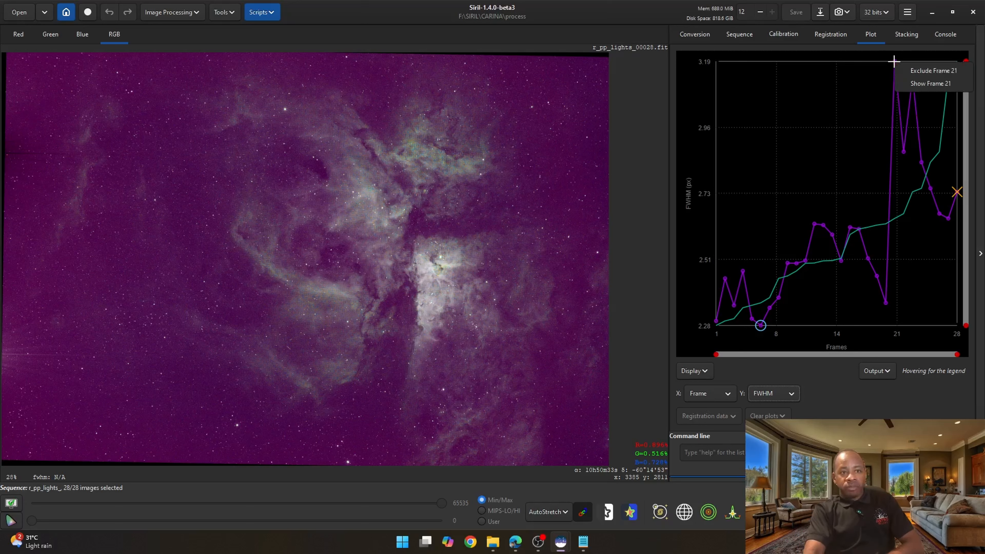
{"action": "left_click", "coordinate": [927, 83]}
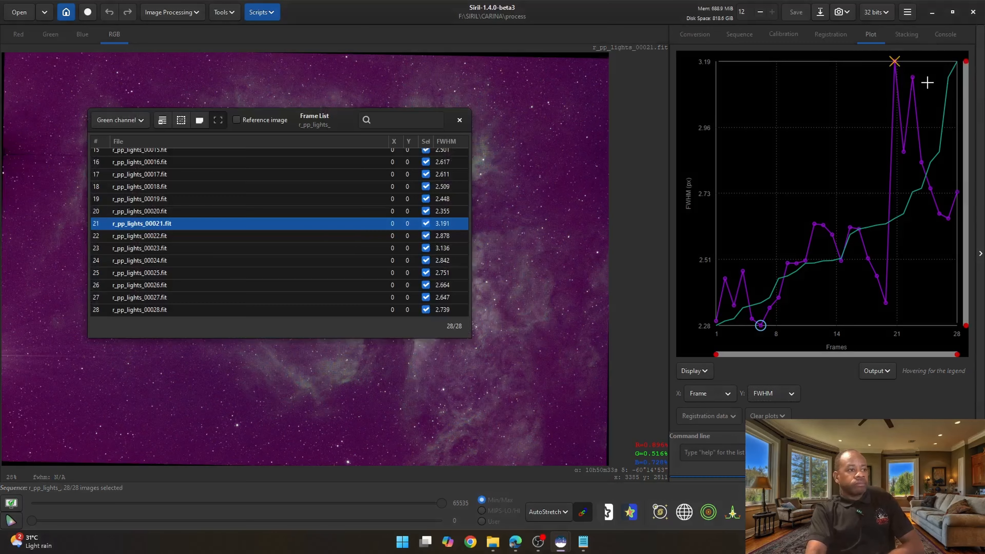
{"action": "left_click_drag", "start_coordinate": [249, 119], "coordinate": [356, 113]}
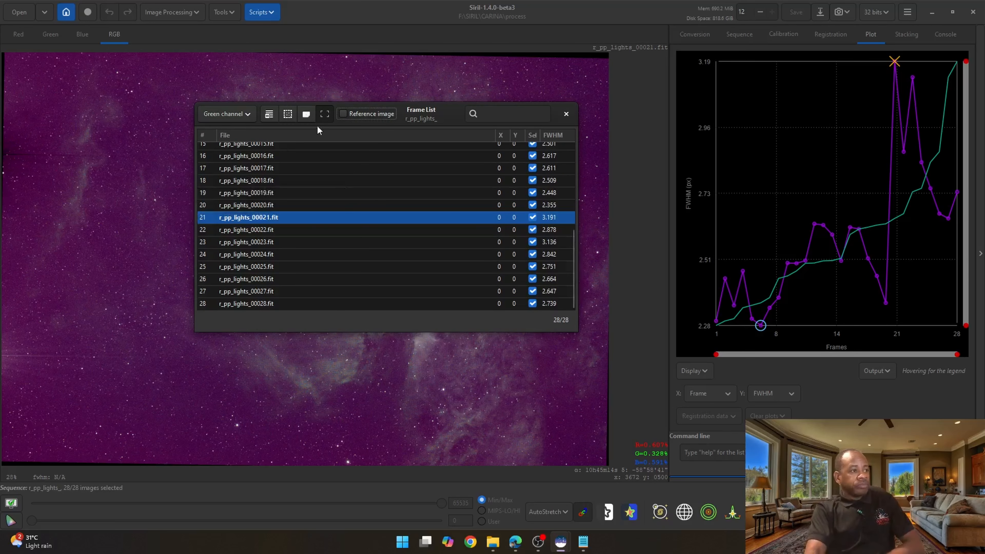
{"action": "left_click_drag", "start_coordinate": [416, 117], "coordinate": [290, 109]}
{"action": "scroll", "coordinate": [323, 186], "scroll_direction": "up", "scroll_amount": 5}
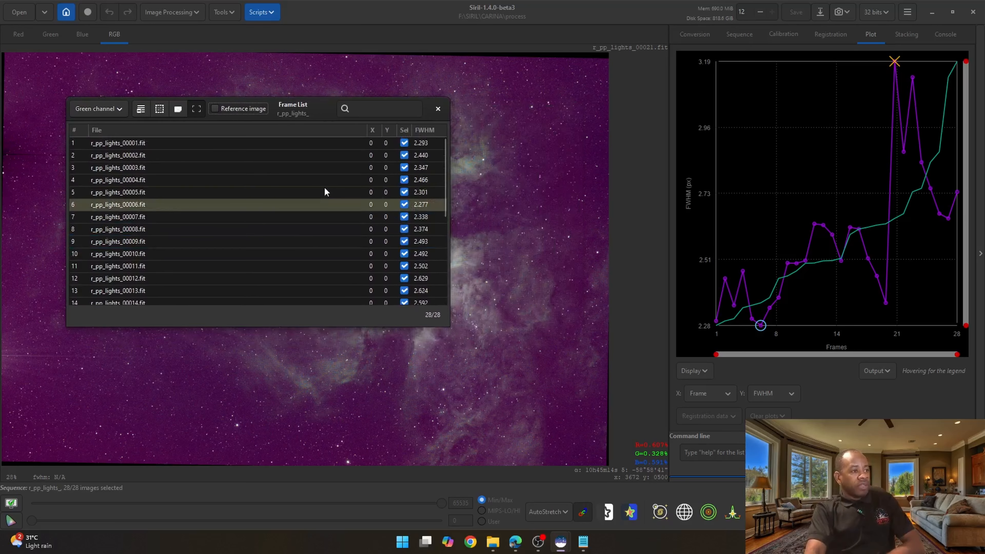
{"action": "left_click", "coordinate": [187, 145]}
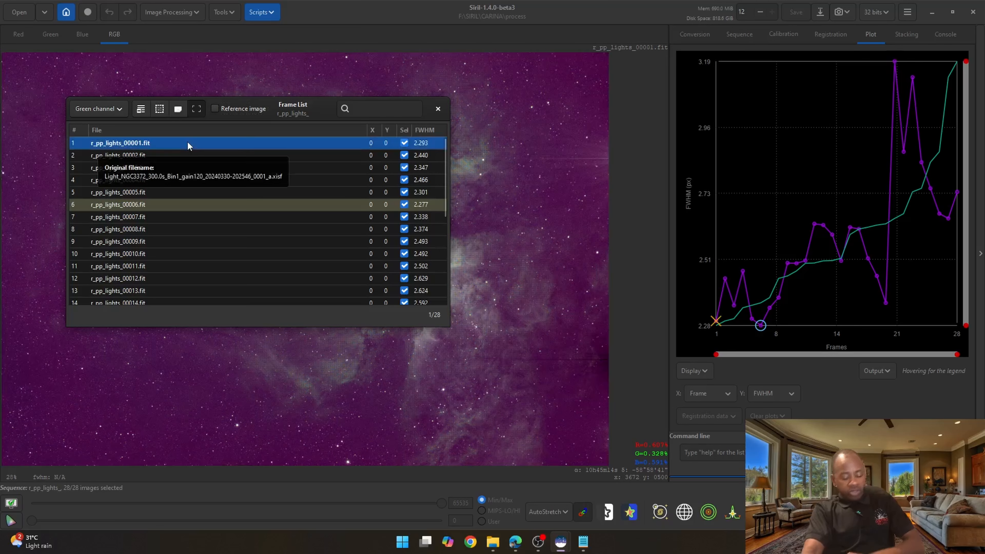
{"action": "key", "text": "Down"}
{"action": "key", "text": "Down"}
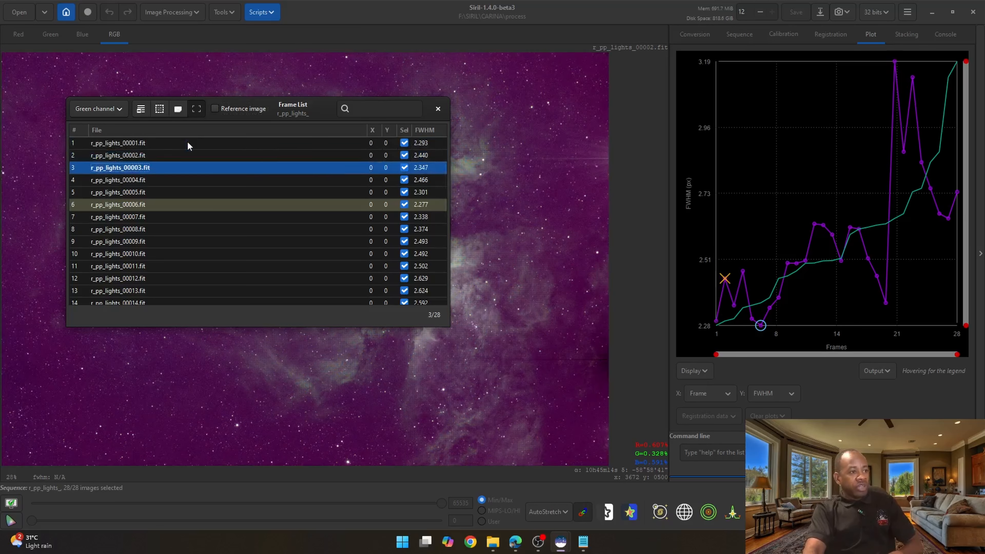
{"action": "key", "text": "Down"}
{"action": "key", "text": "Down"}
{"action": "key", "text": "Down"}
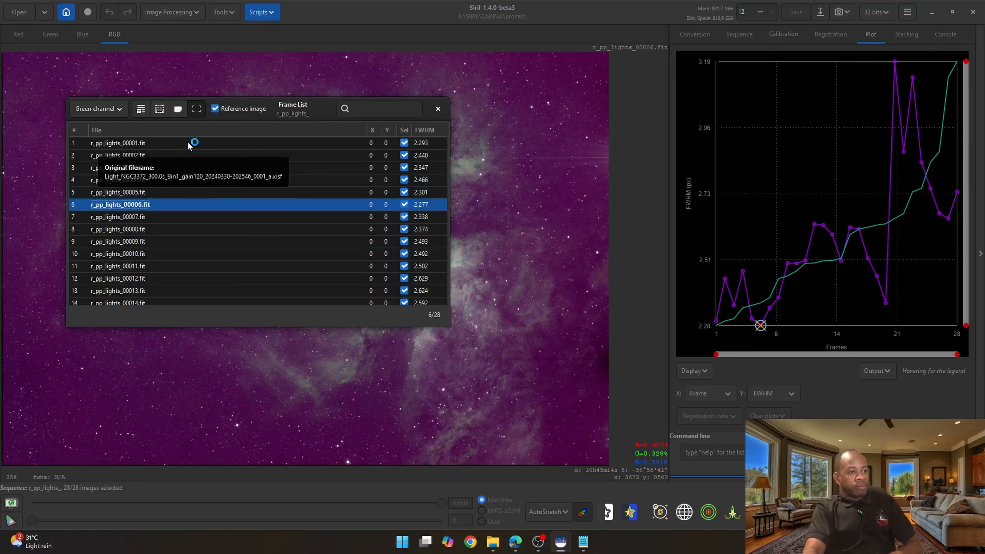
{"action": "key", "text": "Down"}
{"action": "key", "text": "Down"}
{"action": "key", "text": "Down"}
{"action": "key", "text": "Down"}
{"action": "key", "text": "Down"}
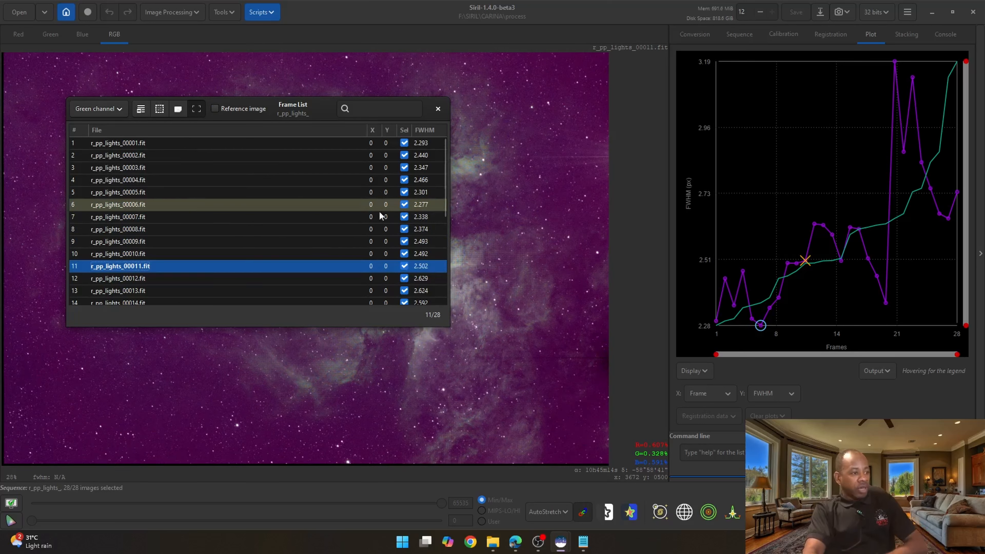
- Exclude frame 6 from the sequence in the frame list, then include it again
{"action": "left_click", "coordinate": [404, 205]}
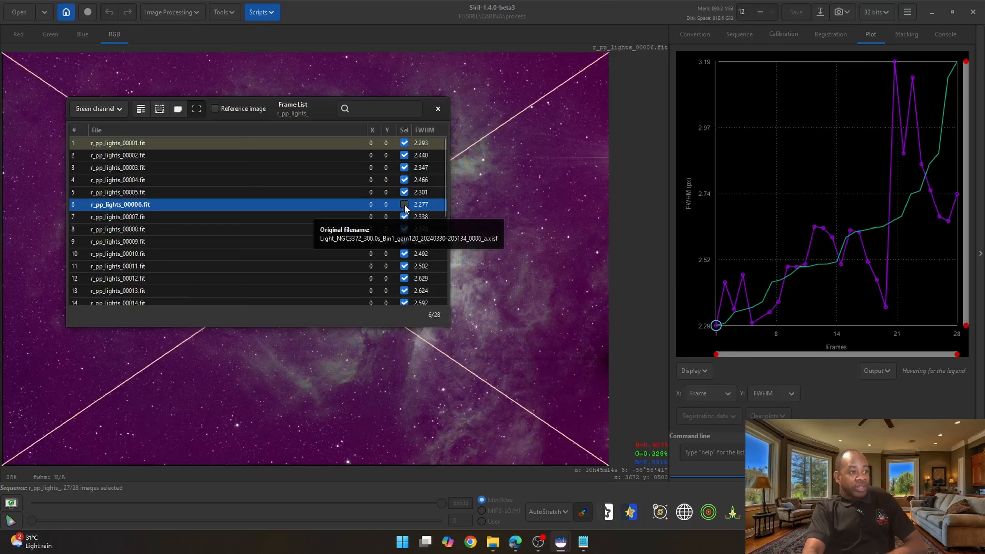
{"action": "left_click_drag", "start_coordinate": [326, 115], "coordinate": [932, 160]}
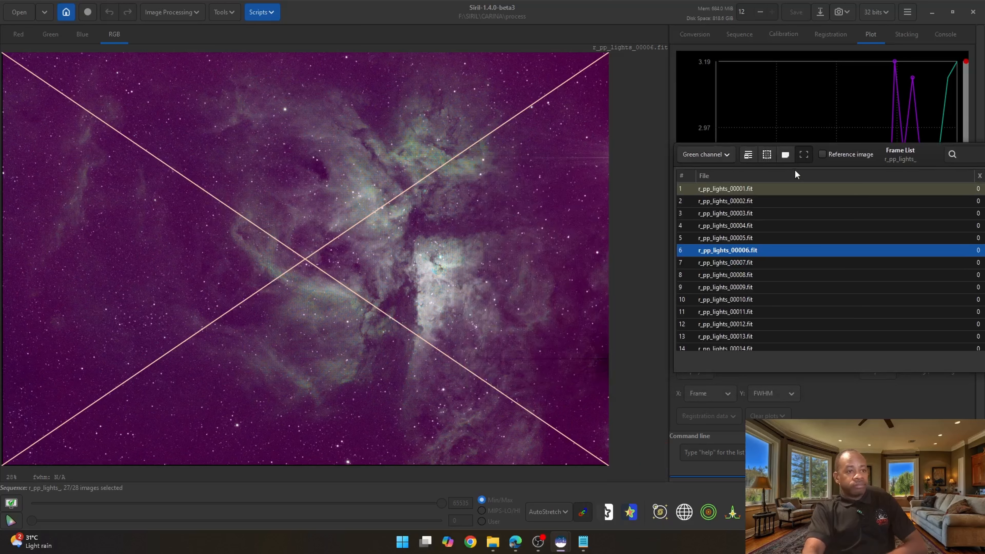
{"action": "left_click_drag", "start_coordinate": [901, 153], "coordinate": [345, 125]}
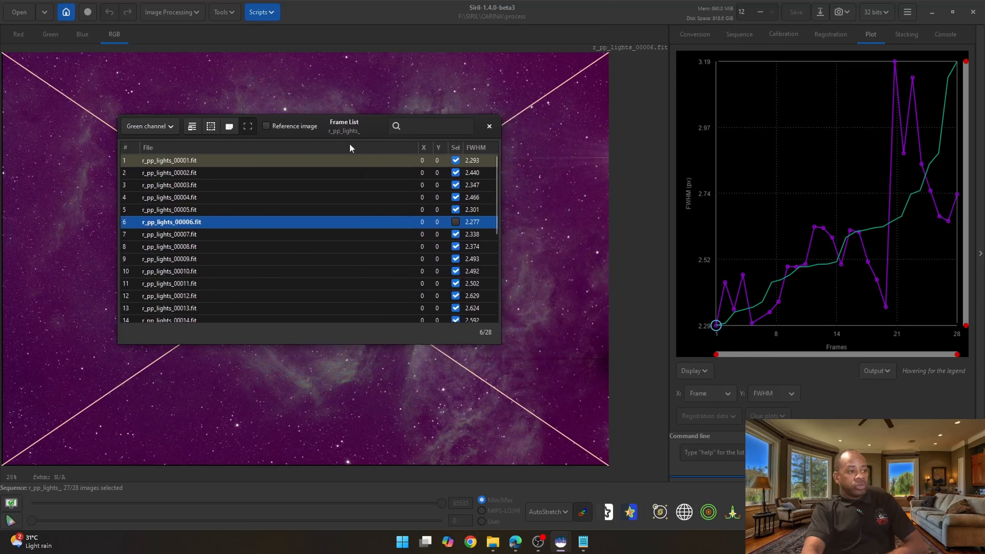
{"action": "left_click", "coordinate": [456, 221]}
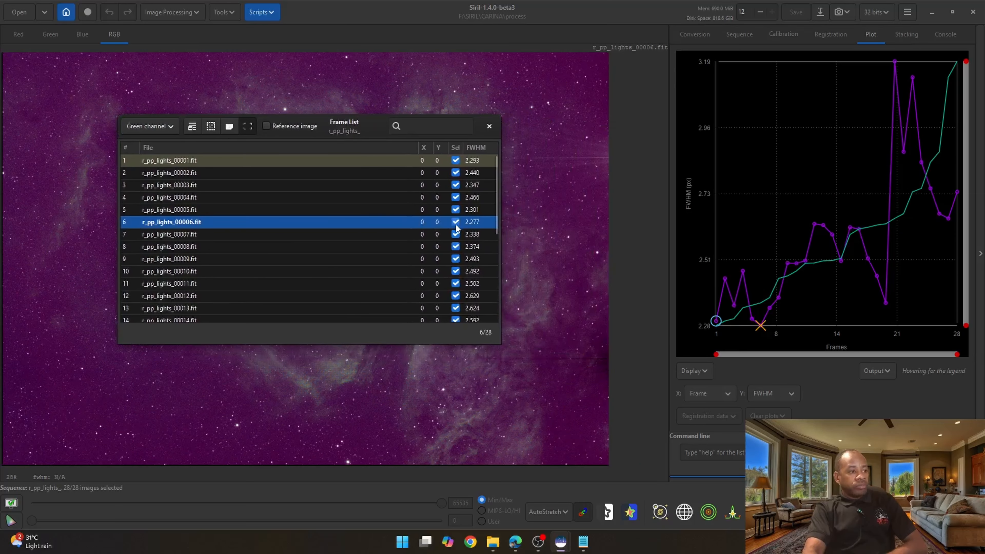
{"action": "left_click", "coordinate": [488, 126]}
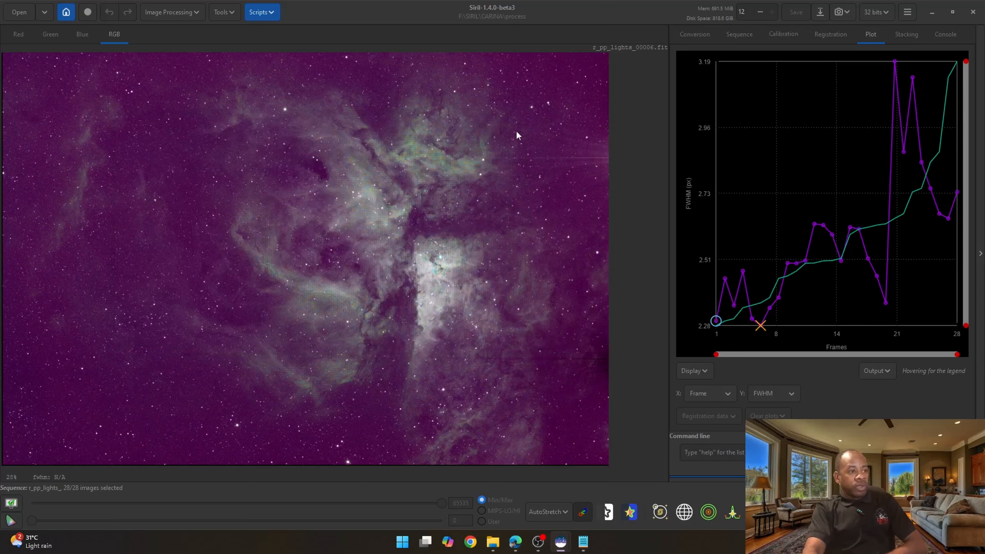
- Exclude frame 22 from the plot, then re-include it in the frame list
{"action": "right_click", "coordinate": [904, 151]}
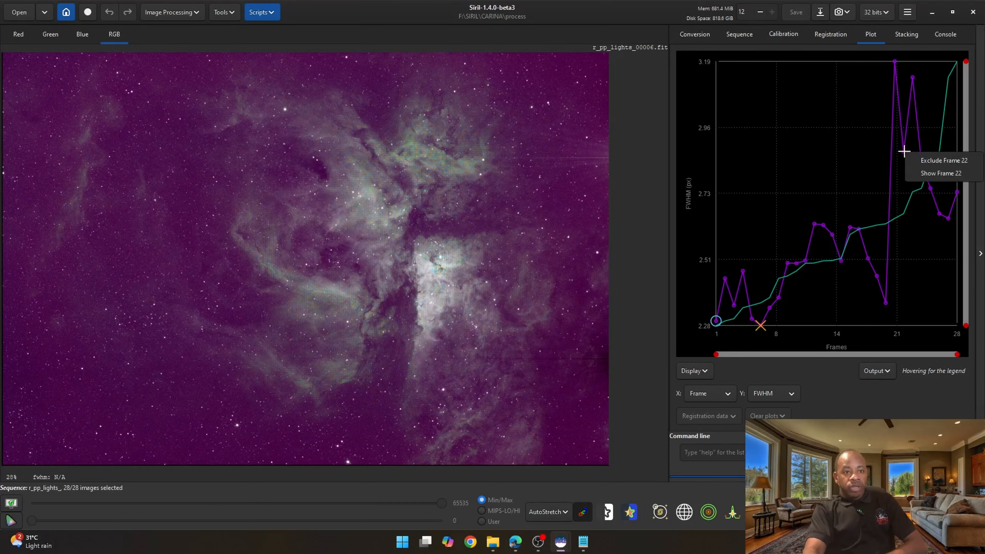
{"action": "left_click", "coordinate": [938, 160]}
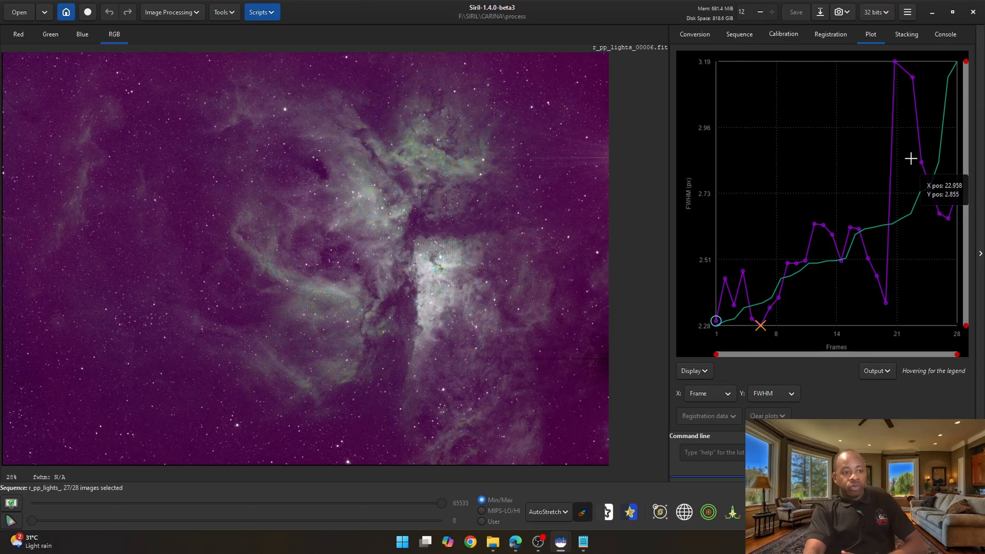
{"action": "right_click", "coordinate": [911, 77]}
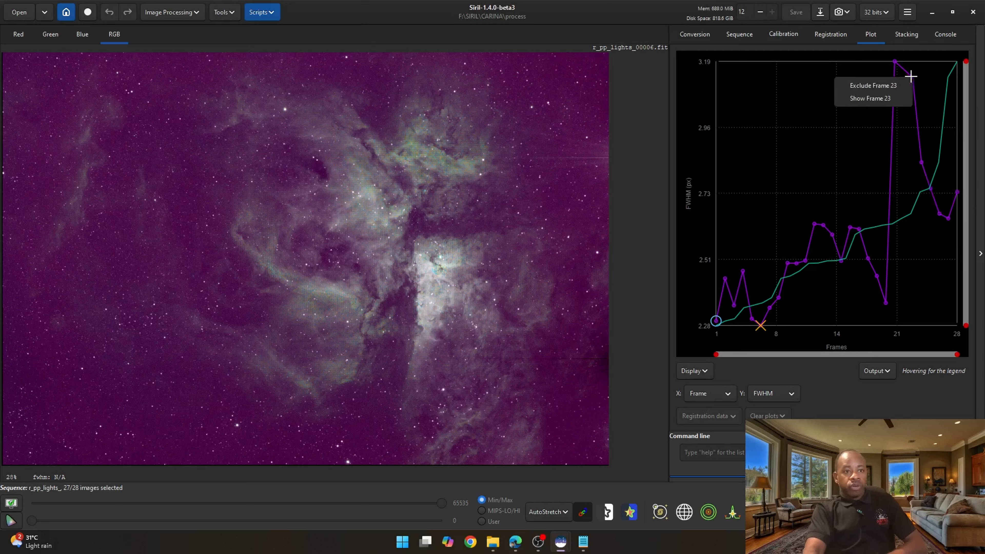
{"action": "left_click", "coordinate": [864, 97]}
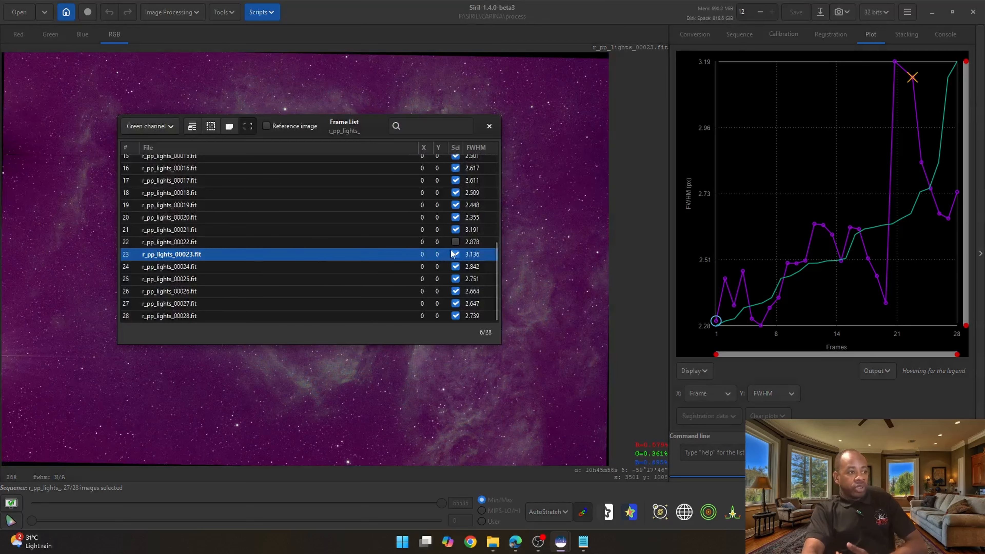
{"action": "left_click", "coordinate": [455, 241]}
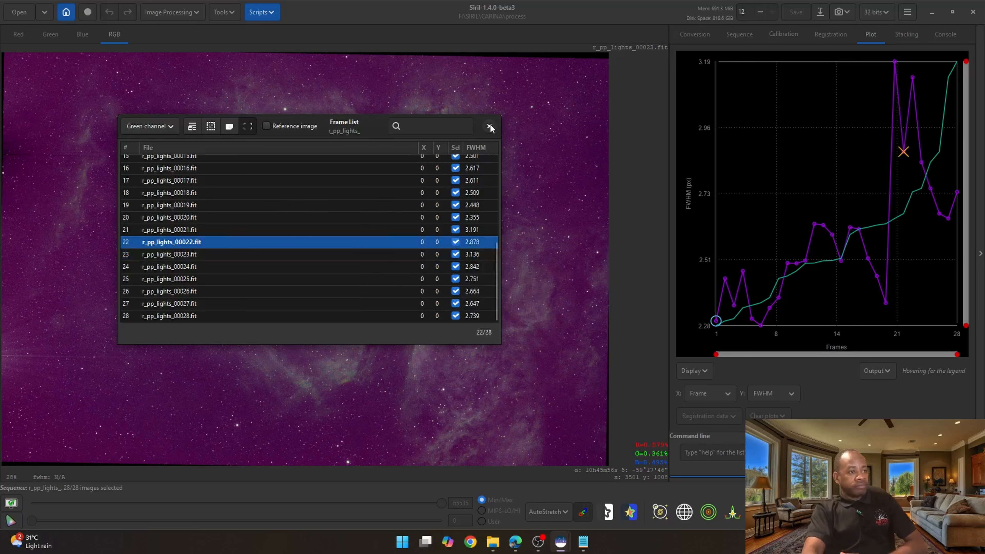
{"action": "left_click", "coordinate": [489, 126]}
- Select the r_pp_lights_ sequence and open the stacking settings
{"action": "left_click", "coordinate": [945, 34]}
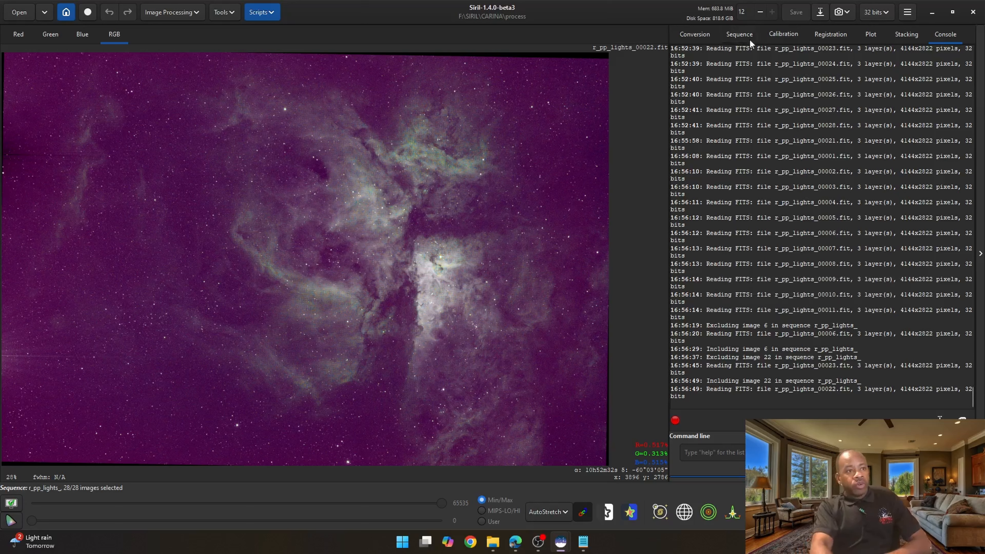
{"action": "left_click", "coordinate": [742, 31]}
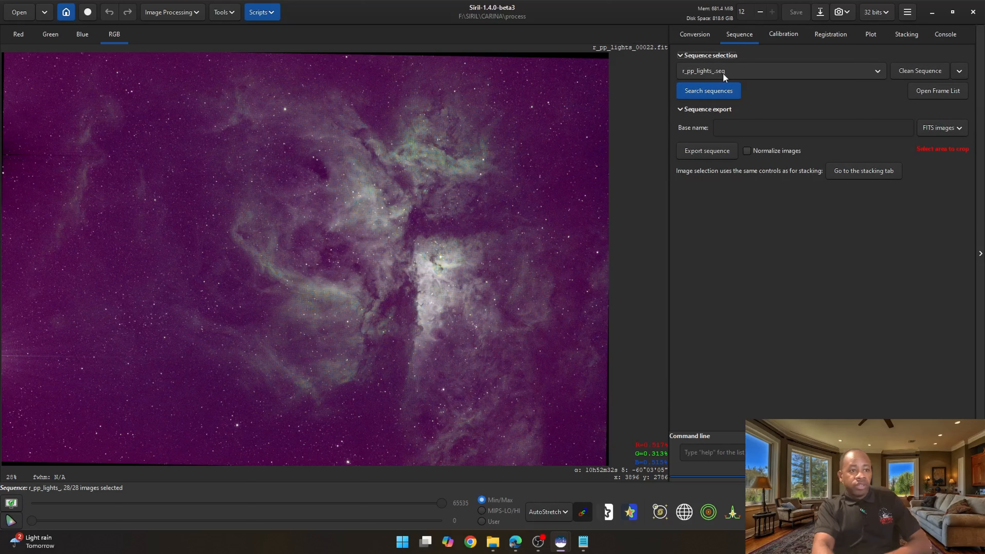
{"action": "left_click", "coordinate": [689, 67]}
{"action": "left_click", "coordinate": [700, 73]}
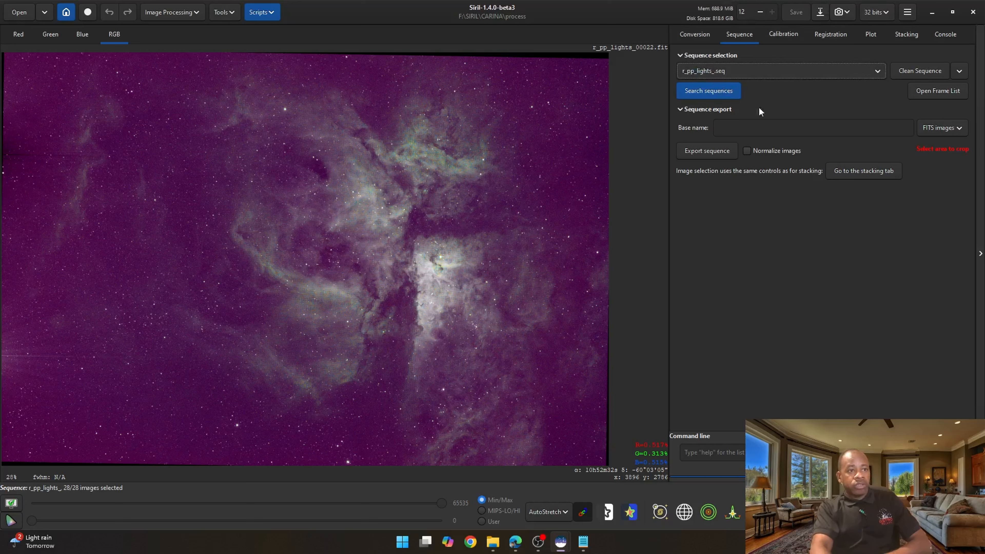
{"action": "left_click", "coordinate": [858, 171]}
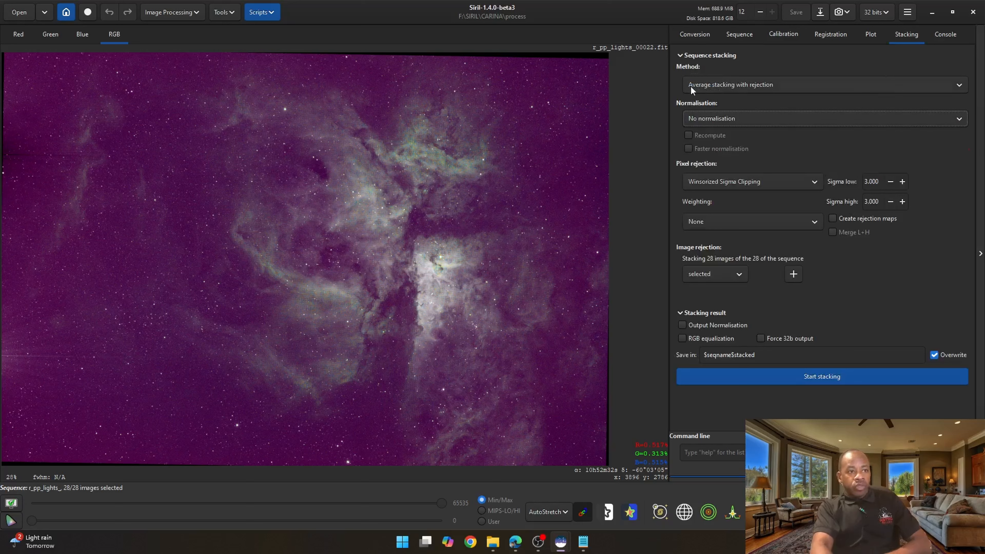
- Configure stacking with Additive with scaling normalisation, Winsorized Sigma Clipping, output normalisation and RGB equalization enabled
{"action": "mouse_move", "coordinate": [718, 89]}
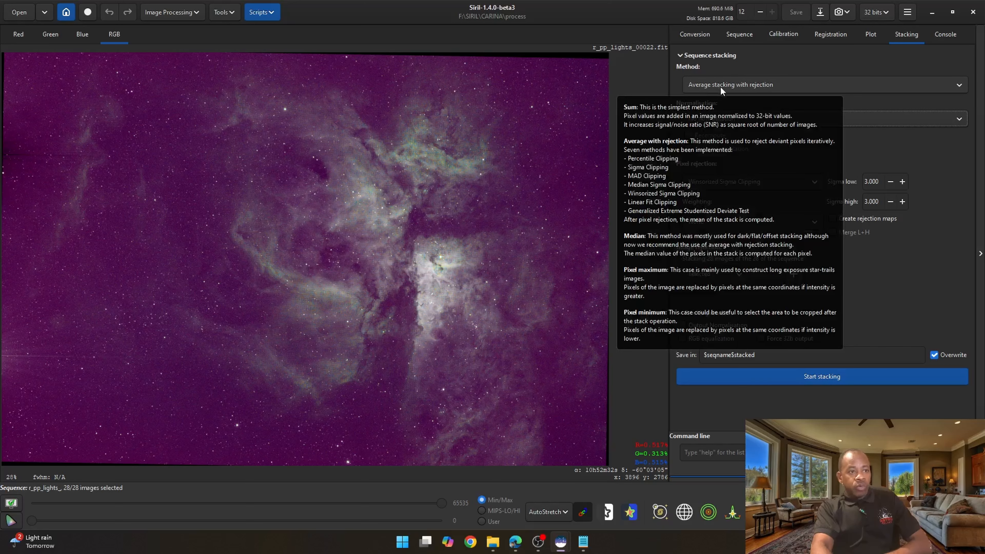
{"action": "left_click", "coordinate": [749, 119]}
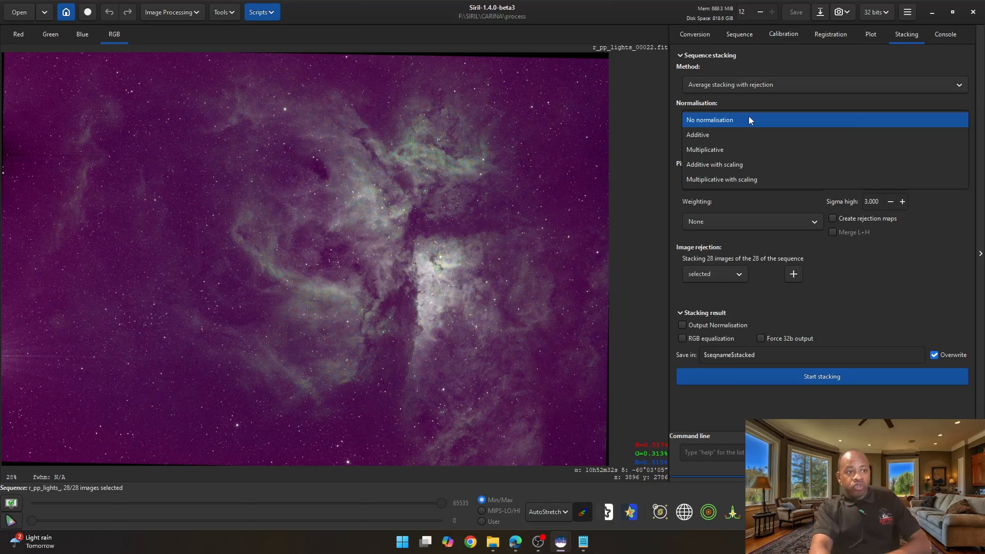
{"action": "left_click", "coordinate": [736, 165]}
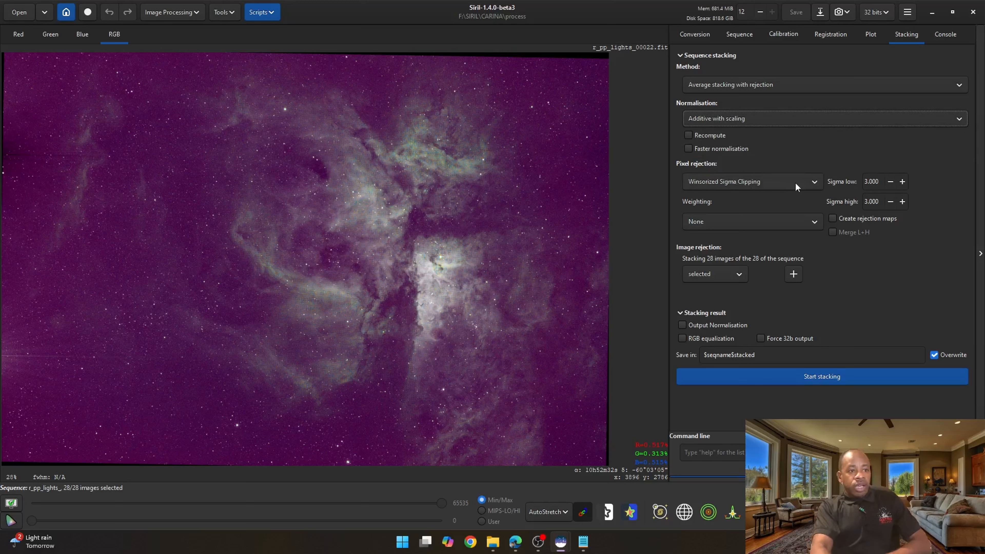
{"action": "left_click", "coordinate": [774, 182]}
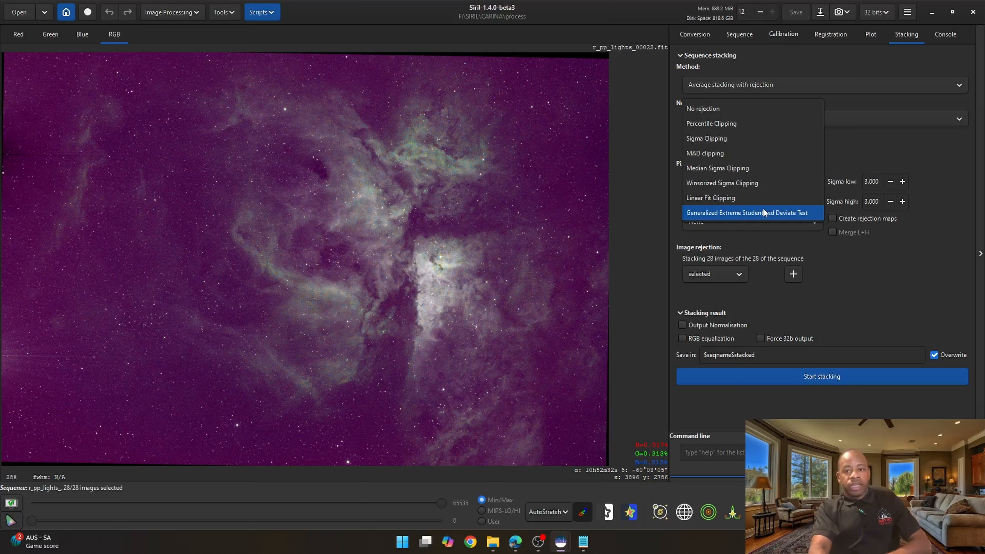
{"action": "left_click", "coordinate": [749, 183]}
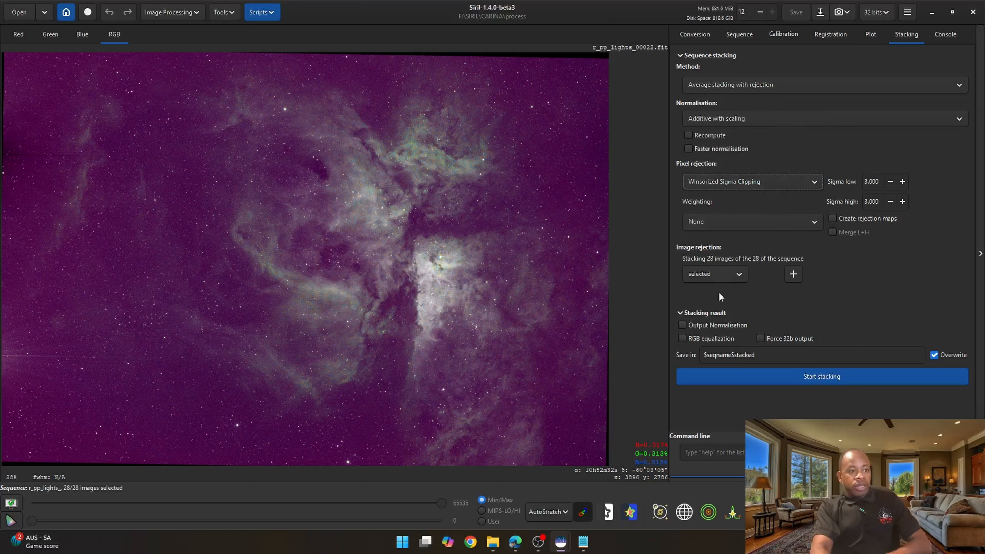
{"action": "left_click", "coordinate": [681, 324]}
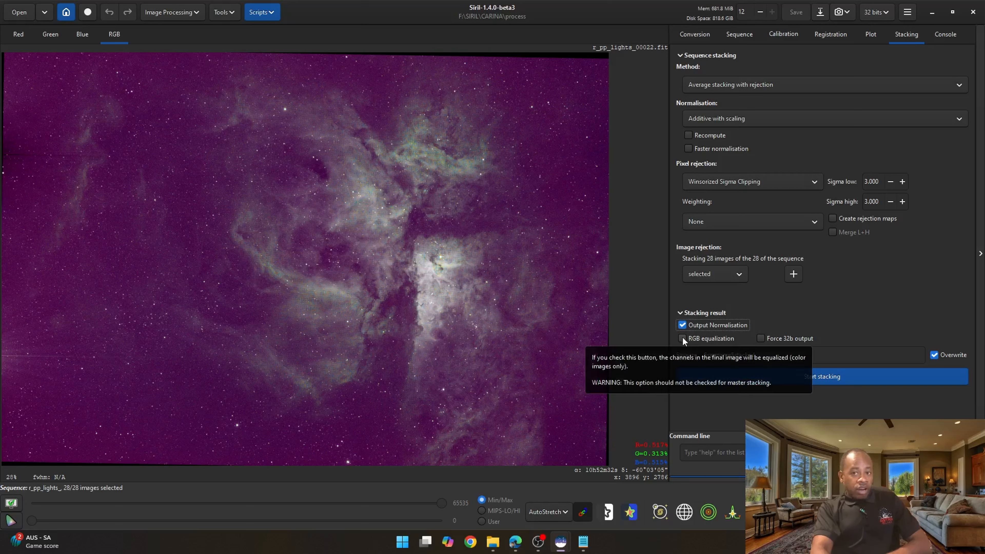
{"action": "left_click", "coordinate": [681, 337]}
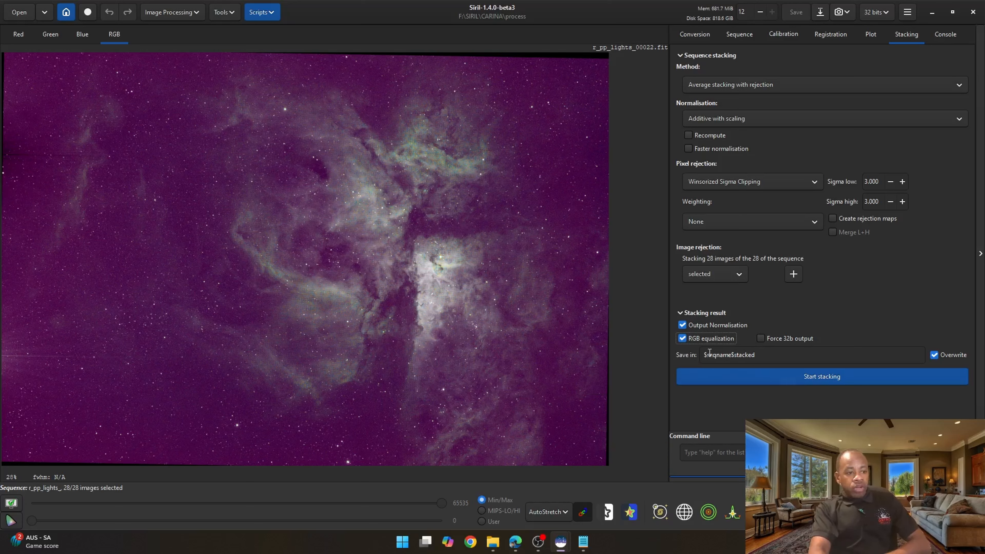
- Stack the sequence, saving the result as ..\masters\result
{"action": "left_click", "coordinate": [704, 354]}
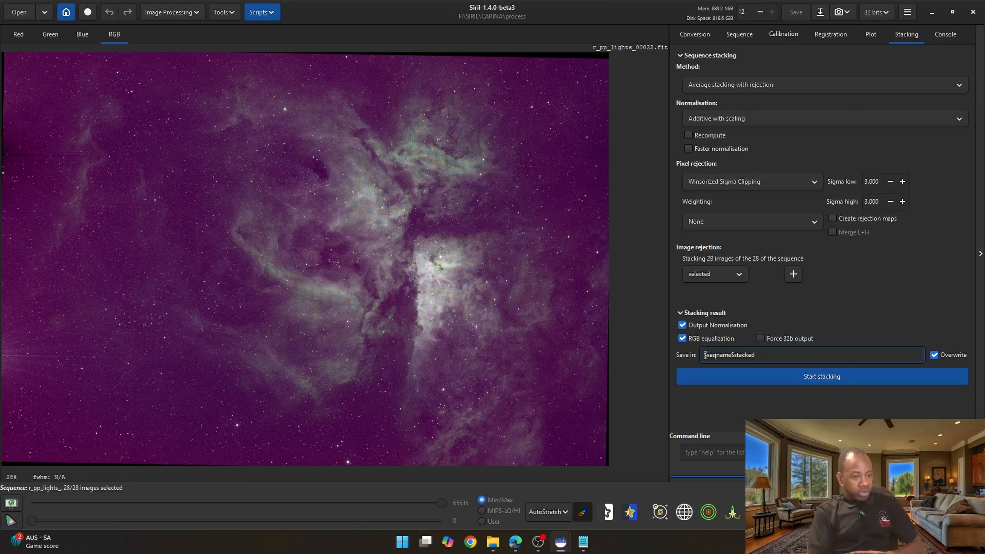
{"action": "type", "text": "..\\master"}
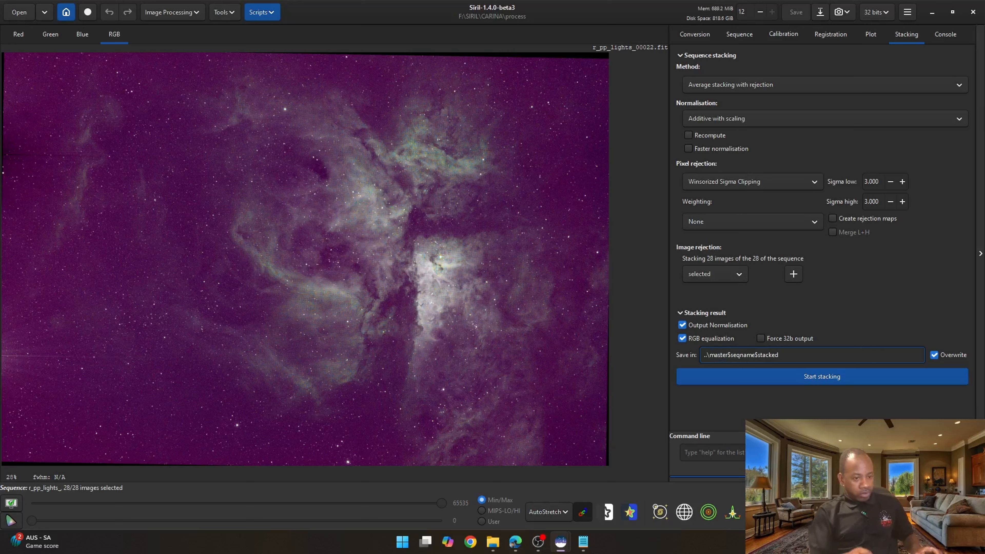
{"action": "type", "text": "s\\"}
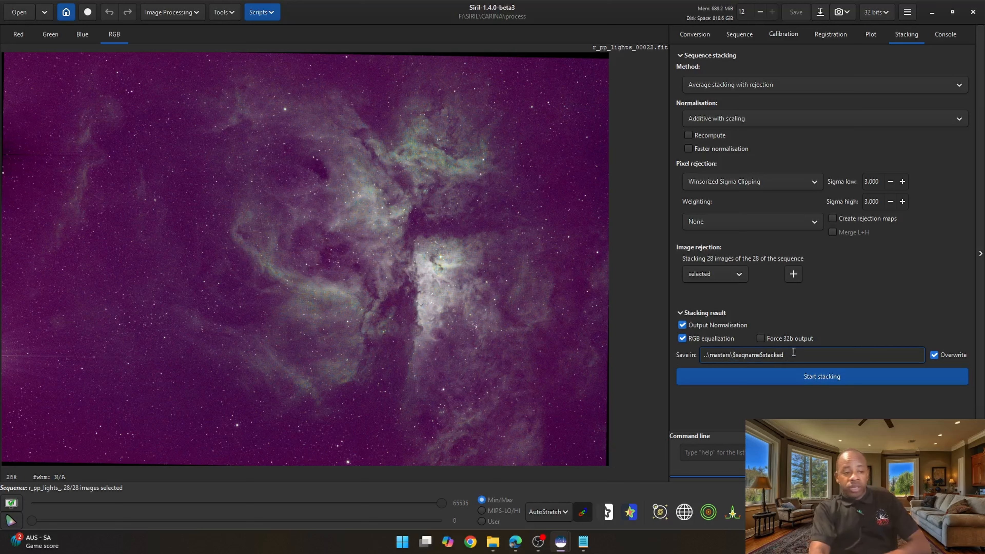
{"action": "left_click_drag", "start_coordinate": [790, 356], "coordinate": [733, 355]}
{"action": "type", "text": "result"}
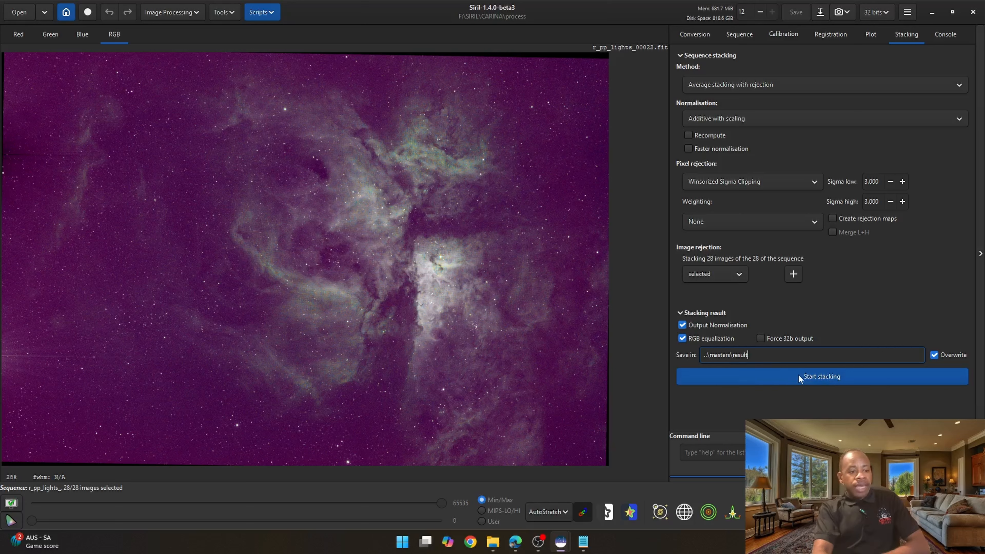
{"action": "left_click", "coordinate": [820, 377]}
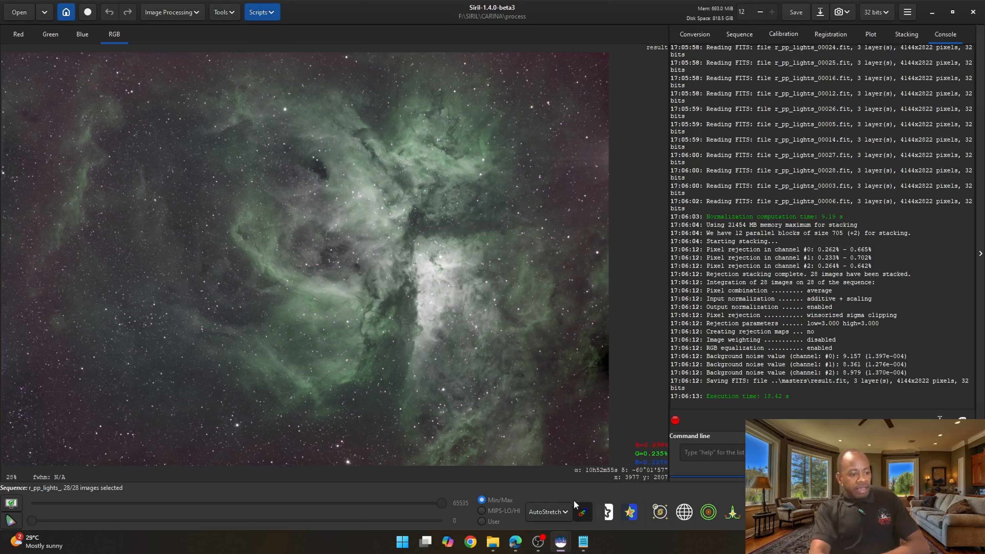
- Switch the display mode to Linear and back to AutoStretch
{"action": "left_click", "coordinate": [561, 513]}
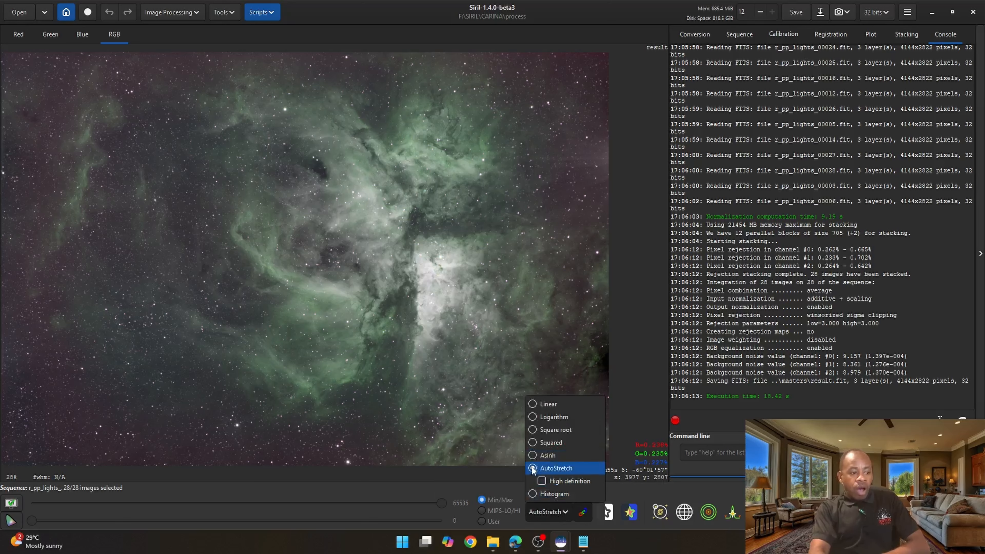
{"action": "left_click", "coordinate": [533, 403]}
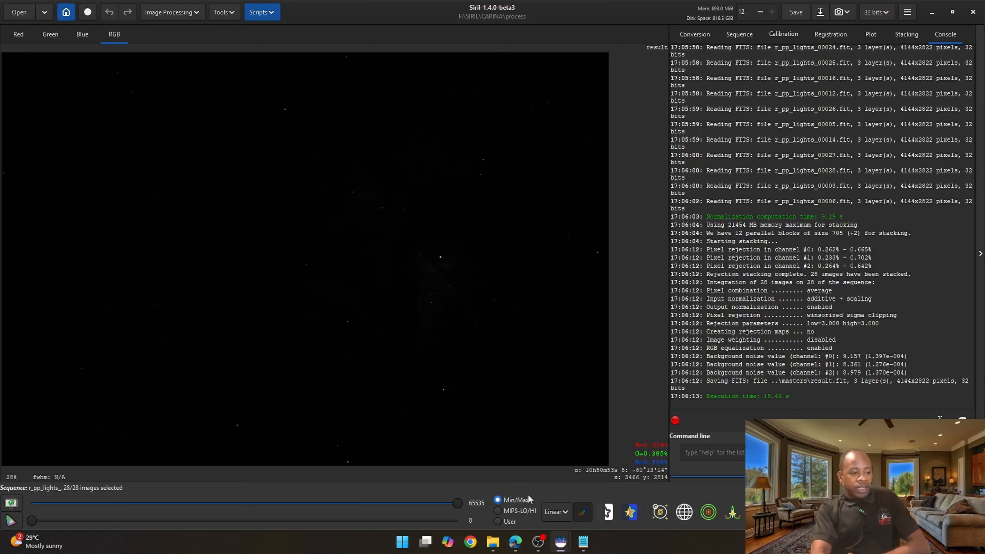
{"action": "left_click", "coordinate": [562, 513]}
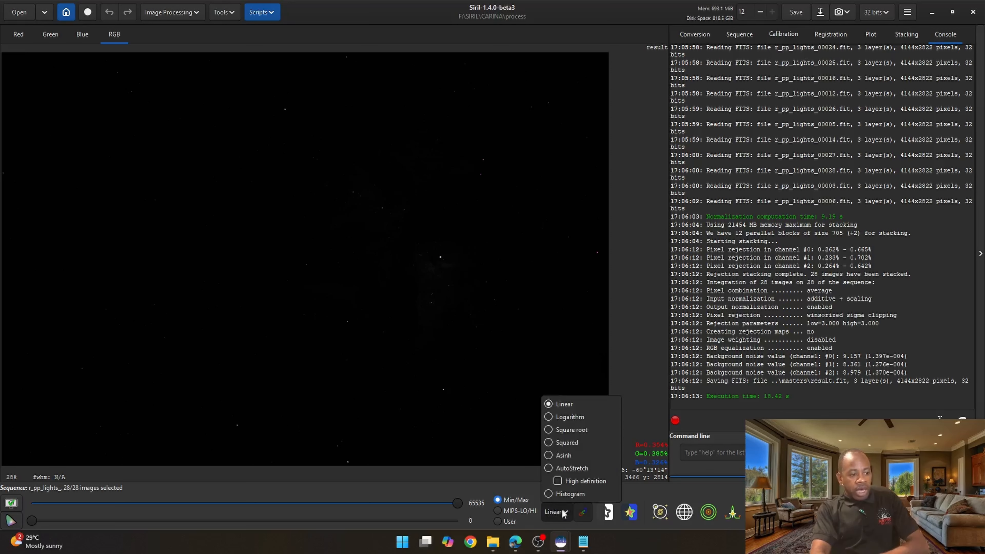
{"action": "left_click", "coordinate": [550, 468]}
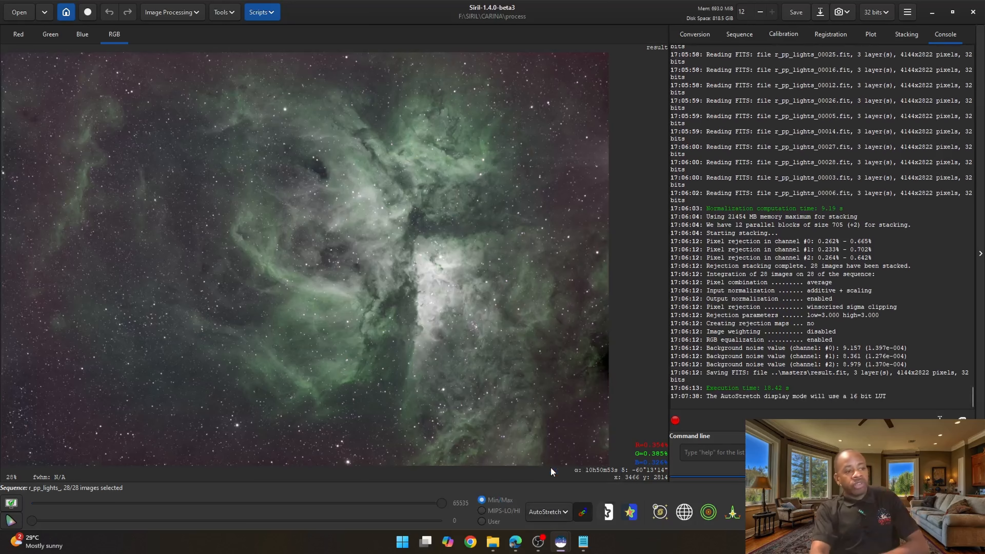